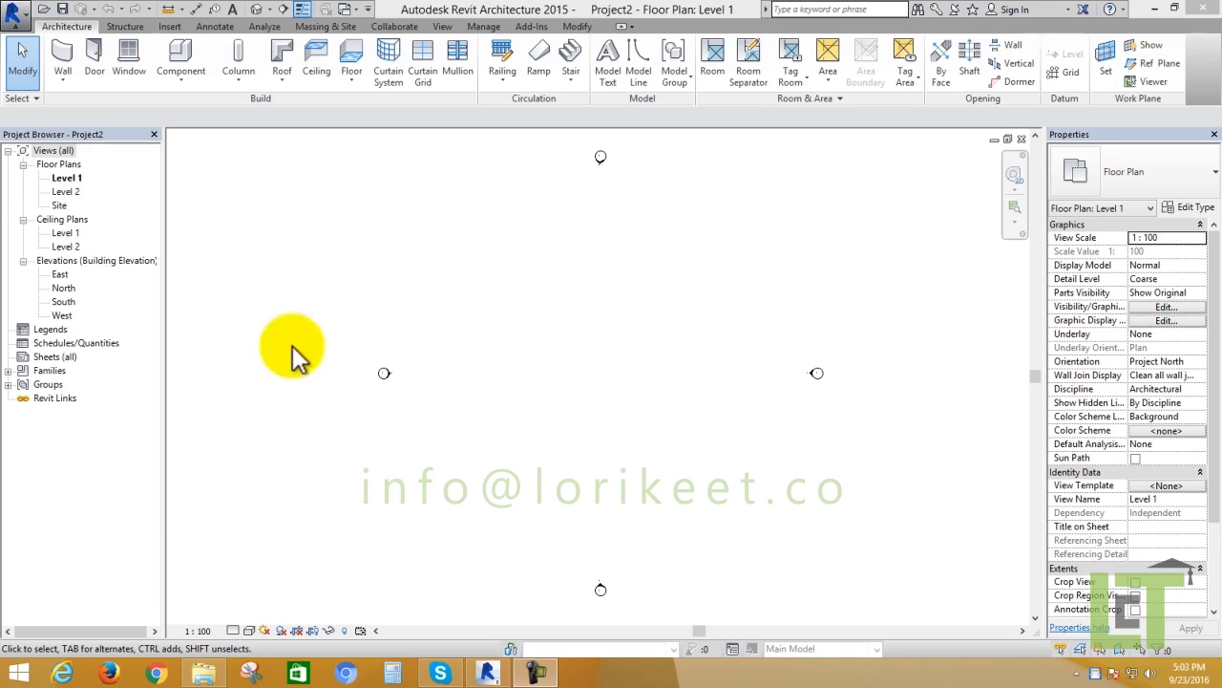
- In the South elevation, change Level 2's elevation from 4000 to 3000
double_click(64, 301)
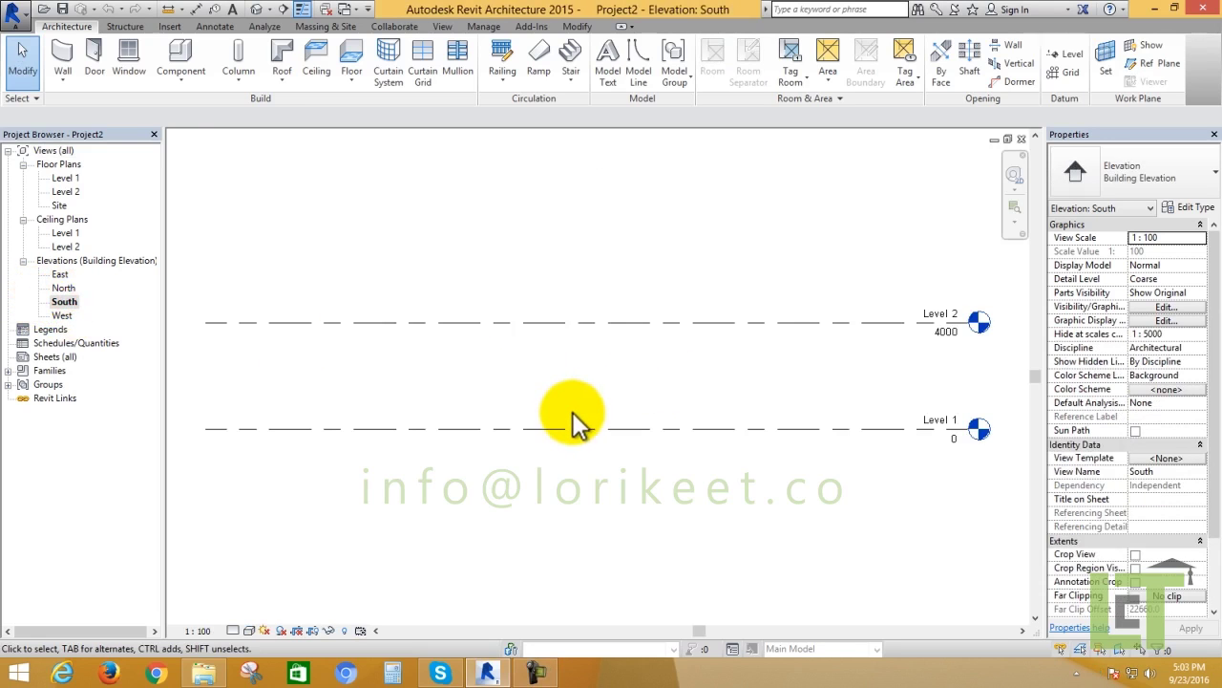
scroll(726, 426, "up", 3)
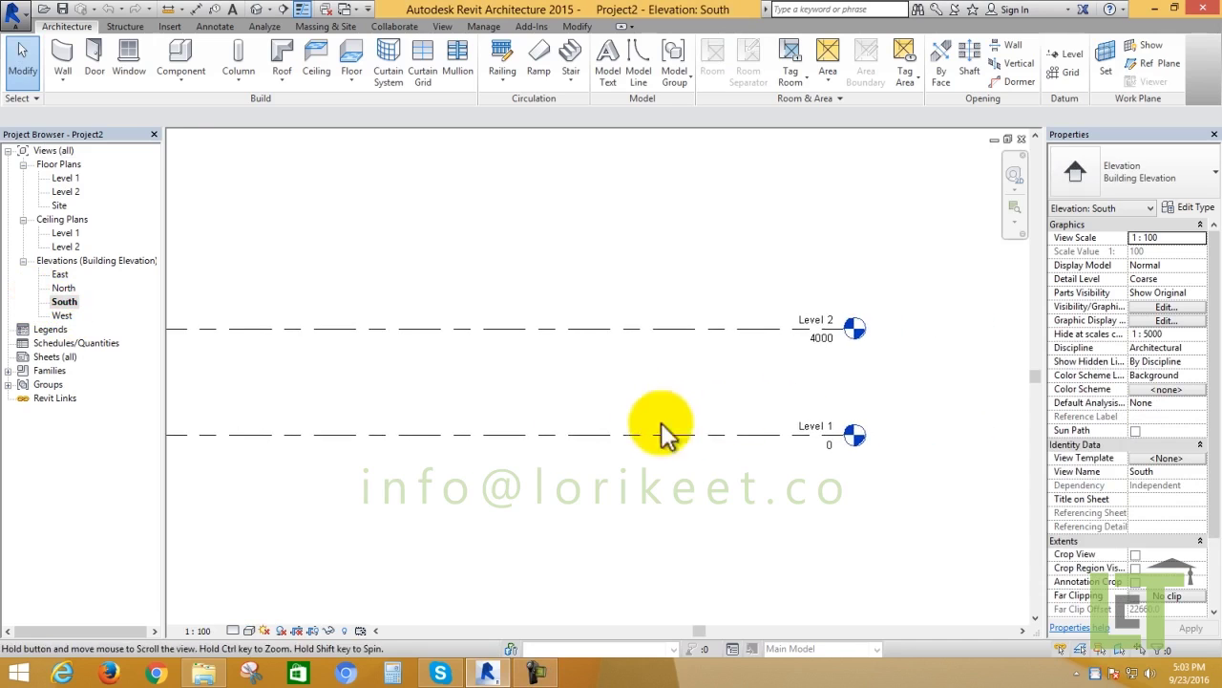
double_click(813, 327)
type("3000")
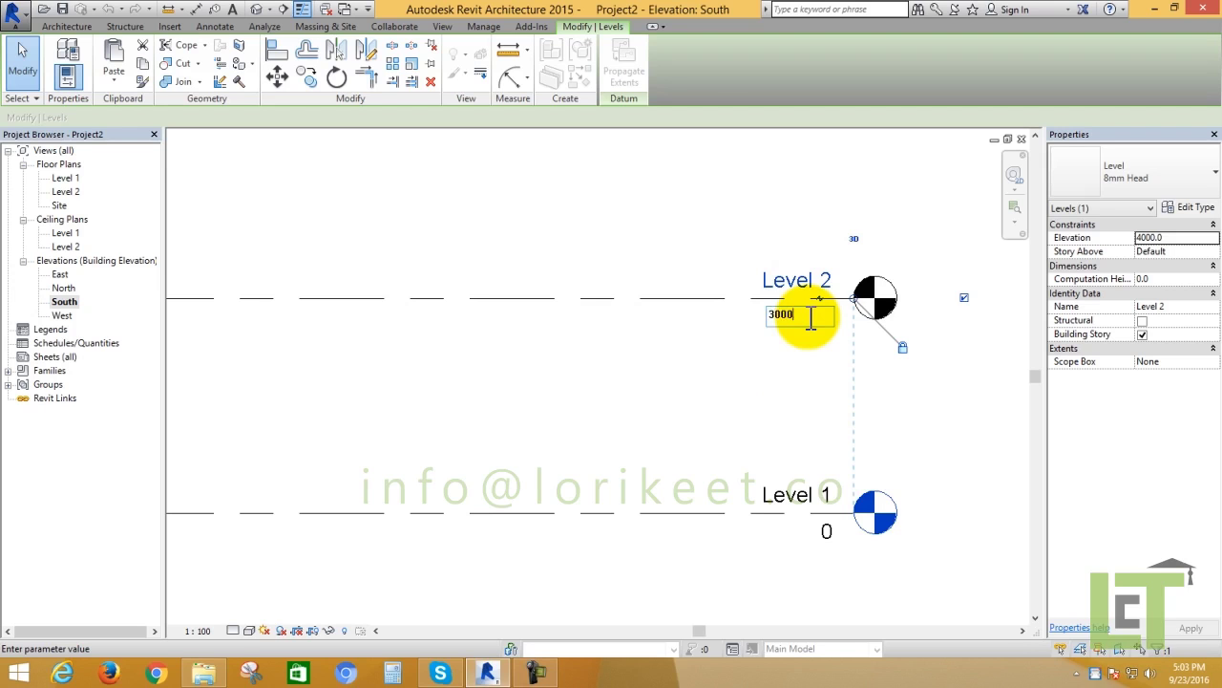
key("Return")
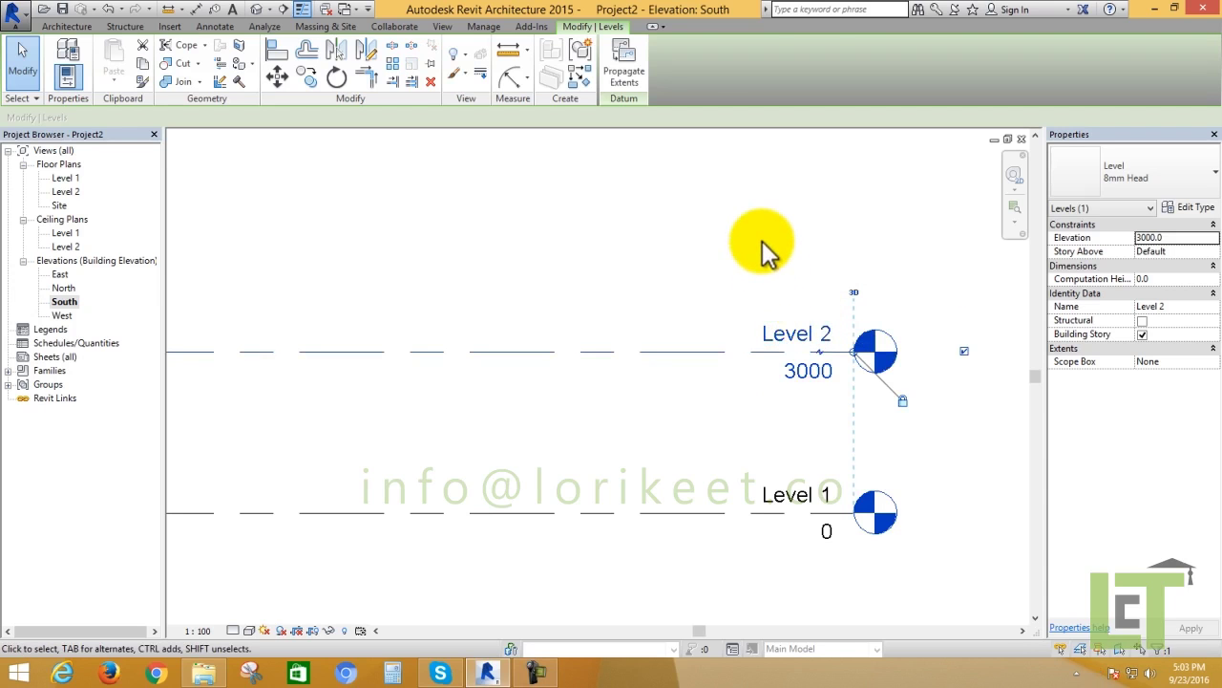
left_click(764, 250)
scroll(764, 251, "down", 2)
middle_click_drag(668, 273, 831, 344)
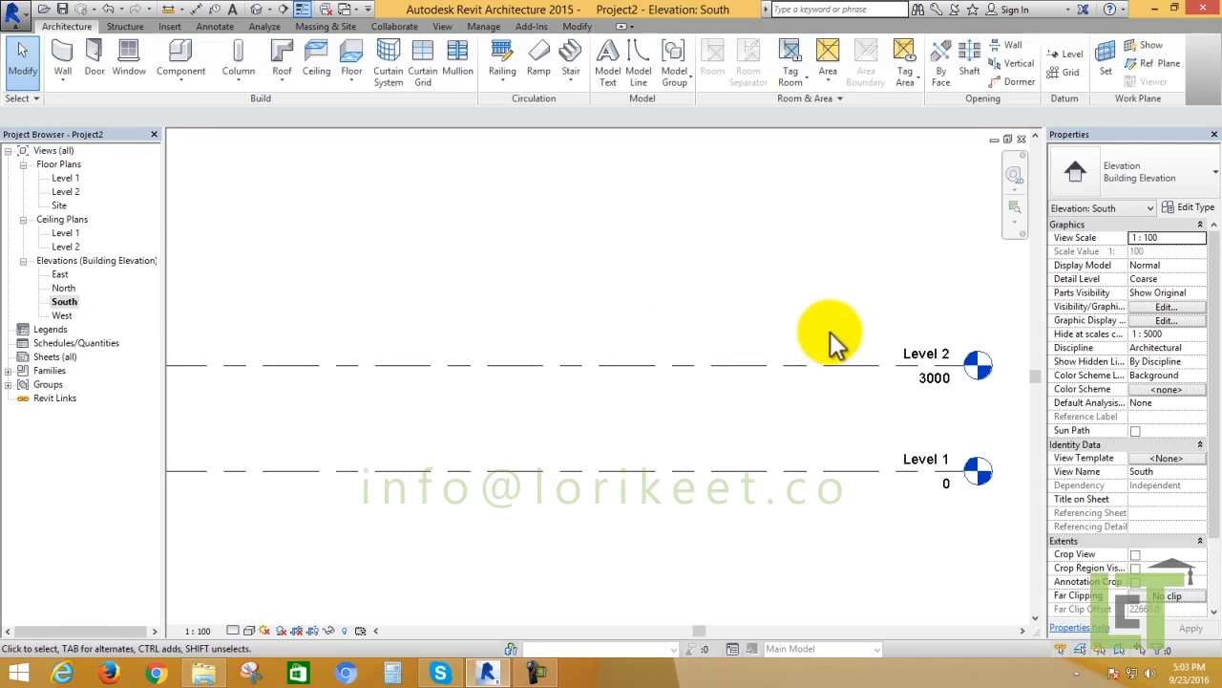
- Return to the Level 1 floor plan and frame the view
double_click(66, 178)
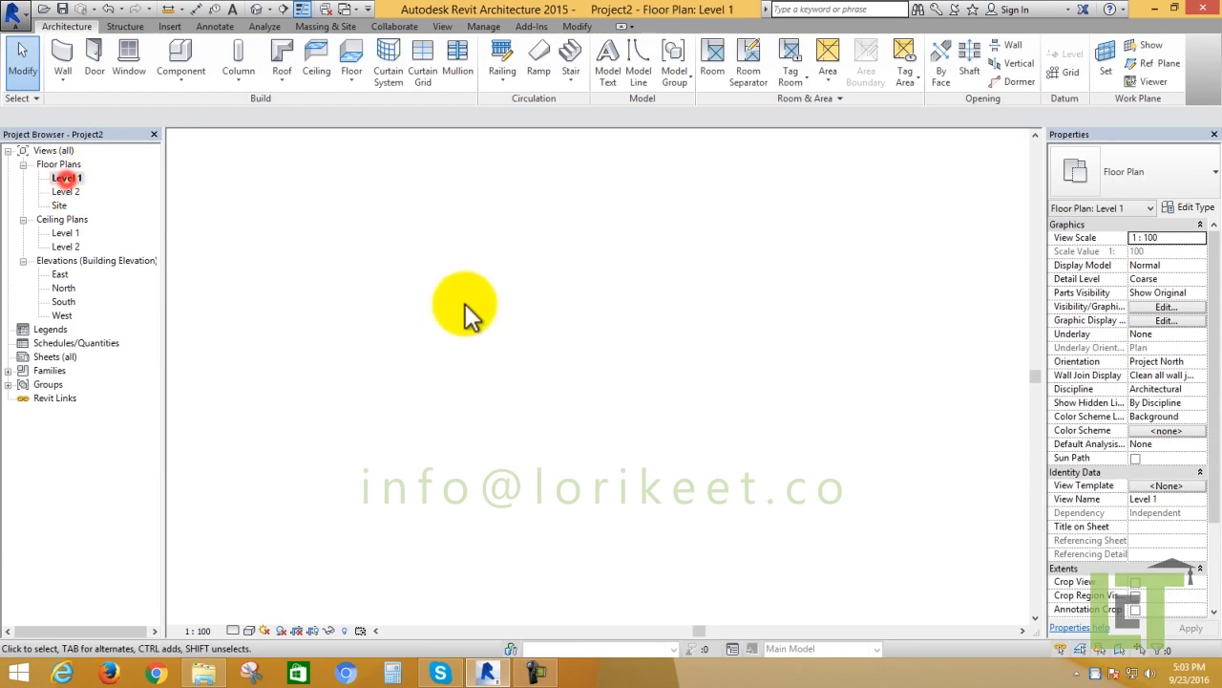
scroll(717, 418, "down", 2)
scroll(701, 395, "up", 2)
middle_click_drag(656, 376, 705, 379)
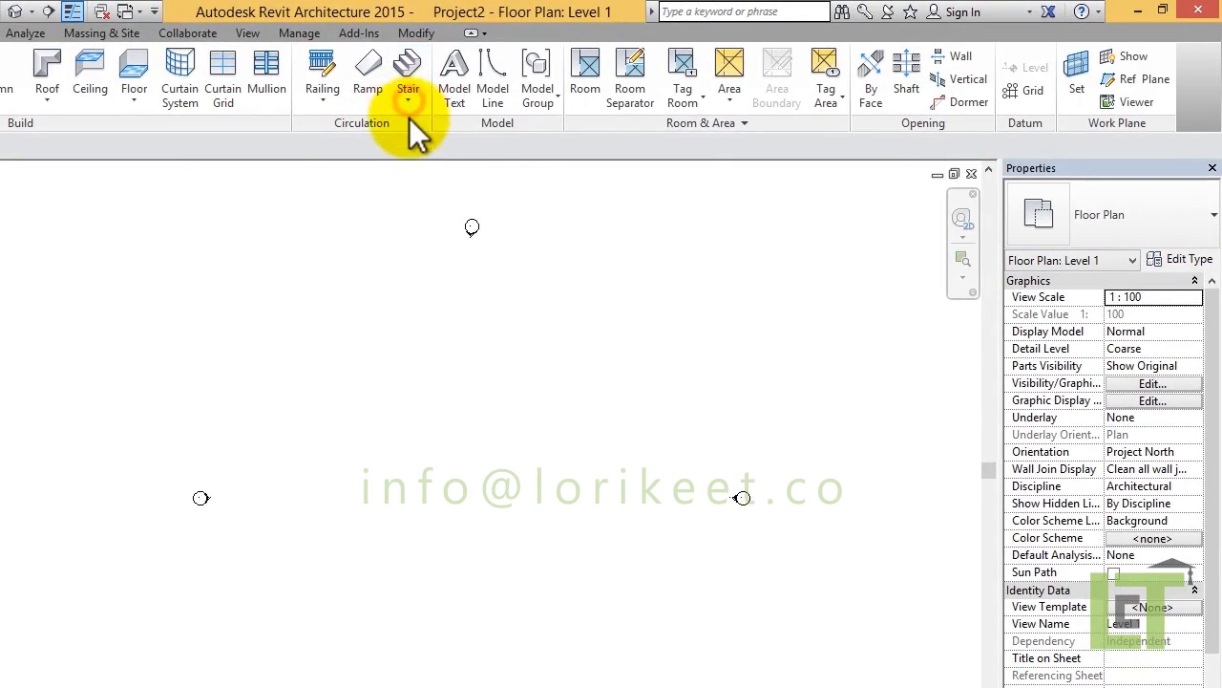
- Start a Stair by Sketch and set Desired Number of Risers to 18
left_click(407, 101)
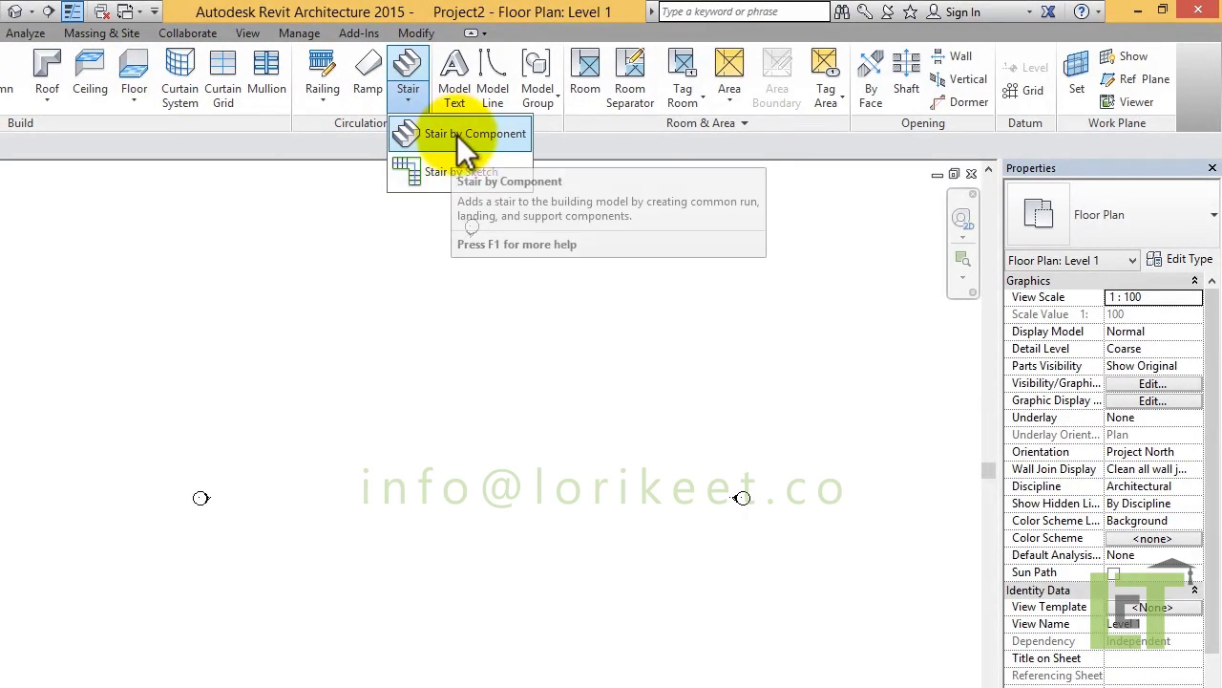
left_click(437, 172)
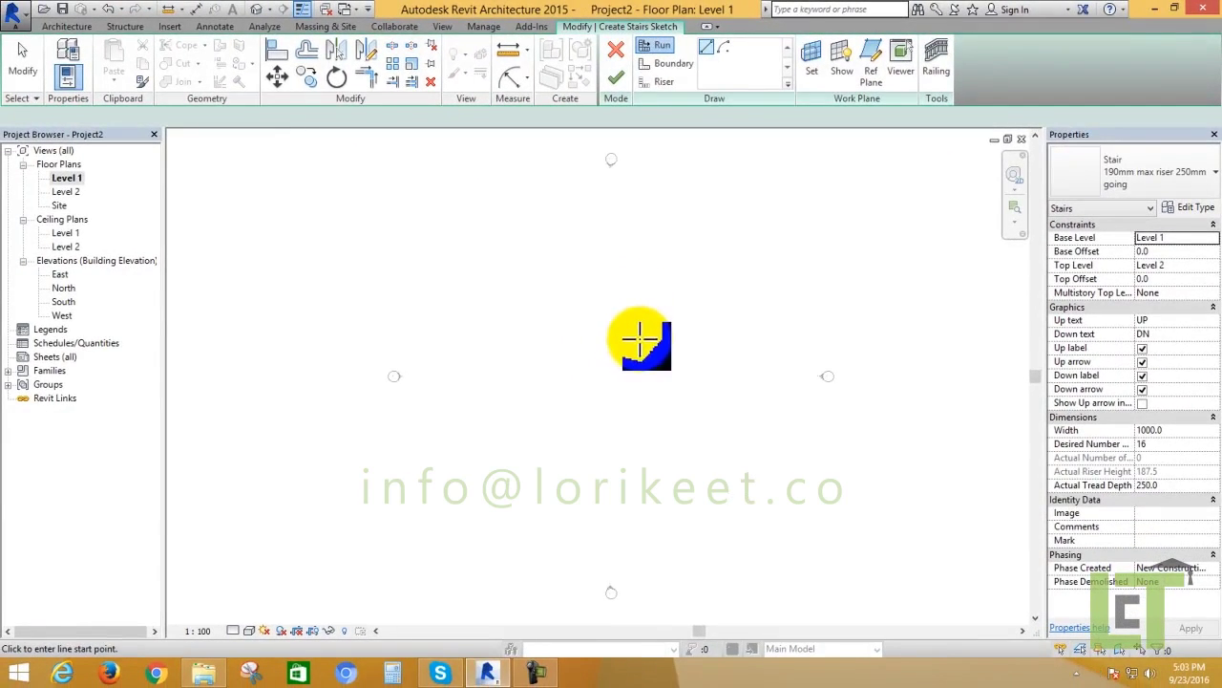
middle_click_drag(640, 336, 616, 319)
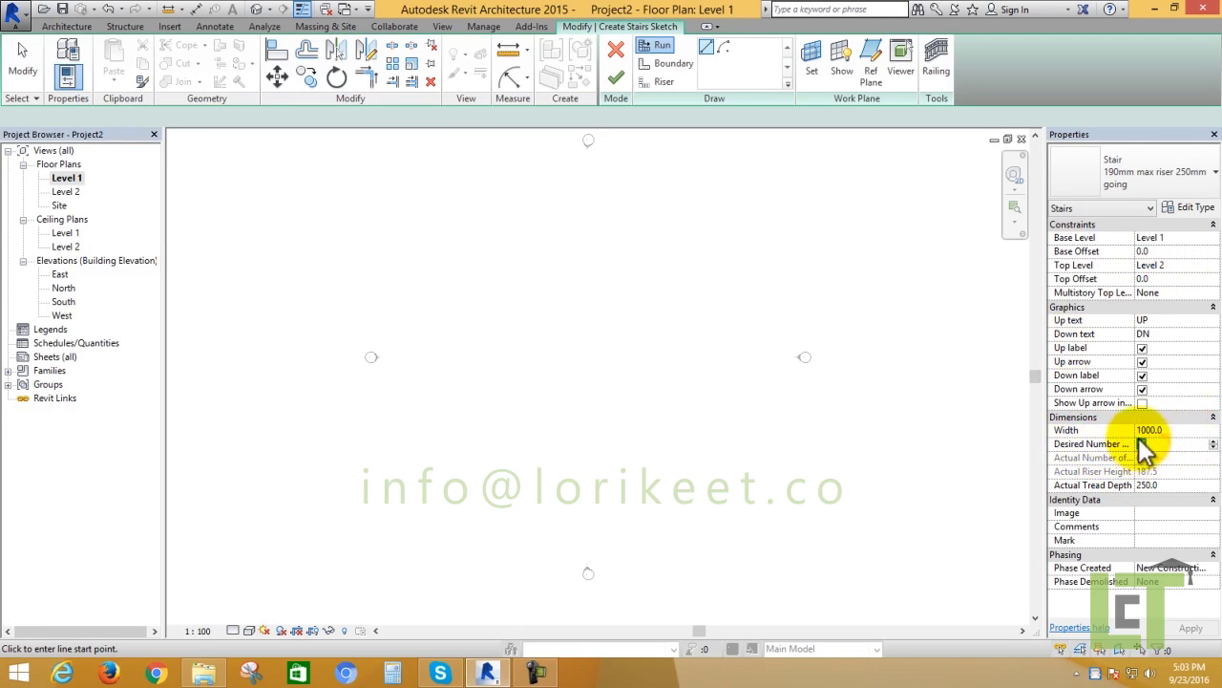
left_click_drag(1136, 432, 1147, 432)
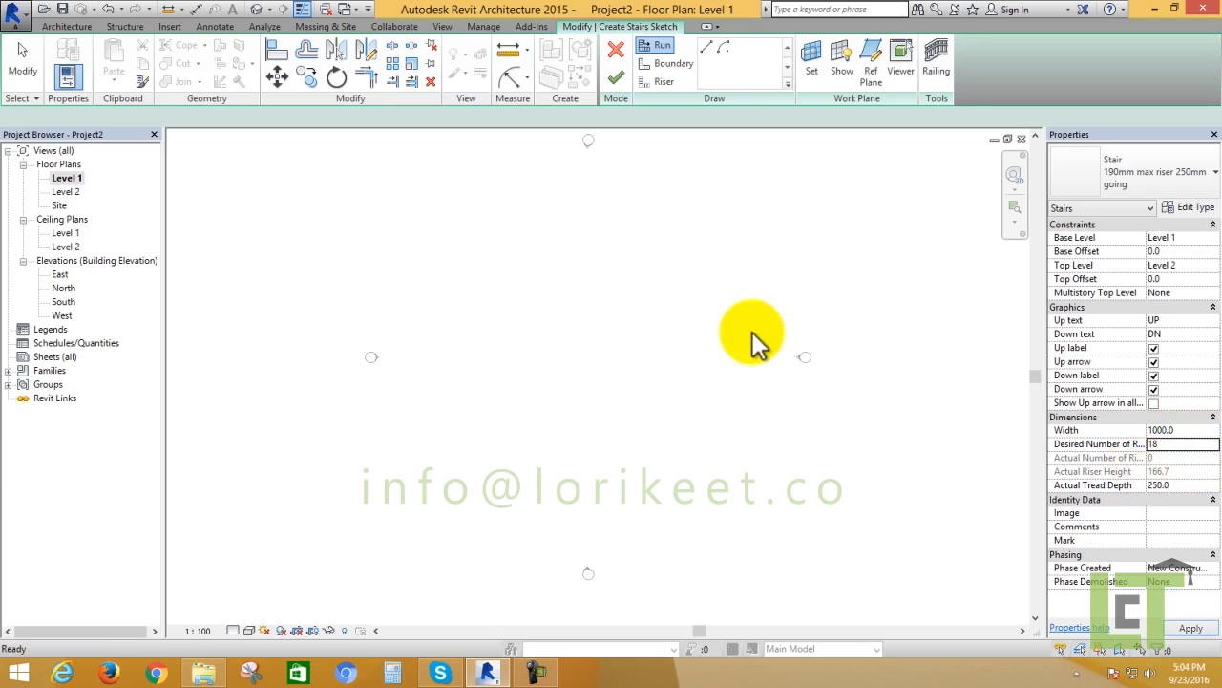
middle_click_drag(523, 307, 540, 318)
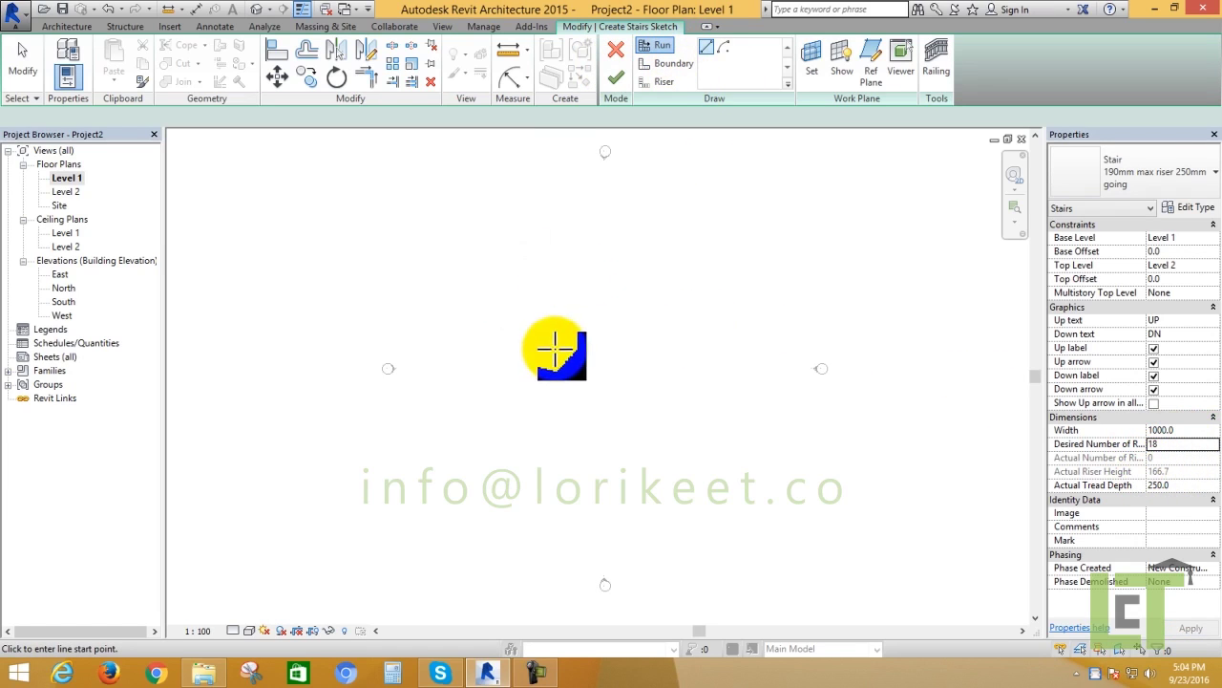
- Draw two side-by-side 9-riser runs and finish the stair sketch
left_click(532, 383)
scroll(532, 359, "up", 5)
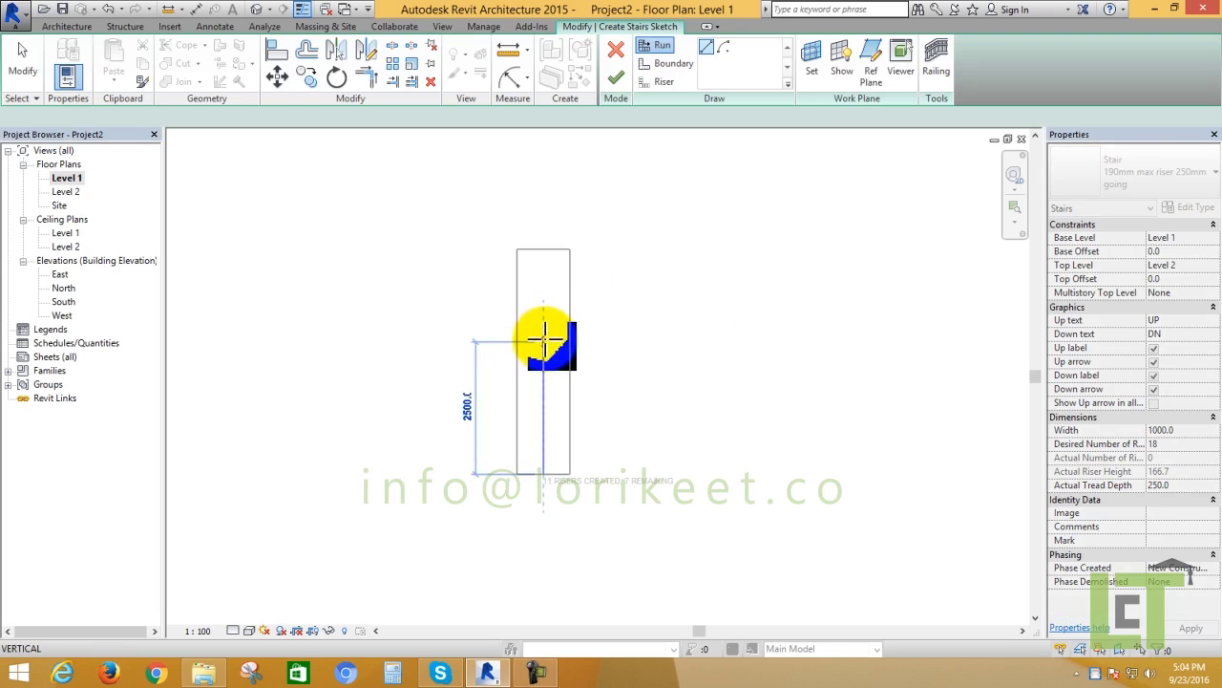
left_click(545, 365)
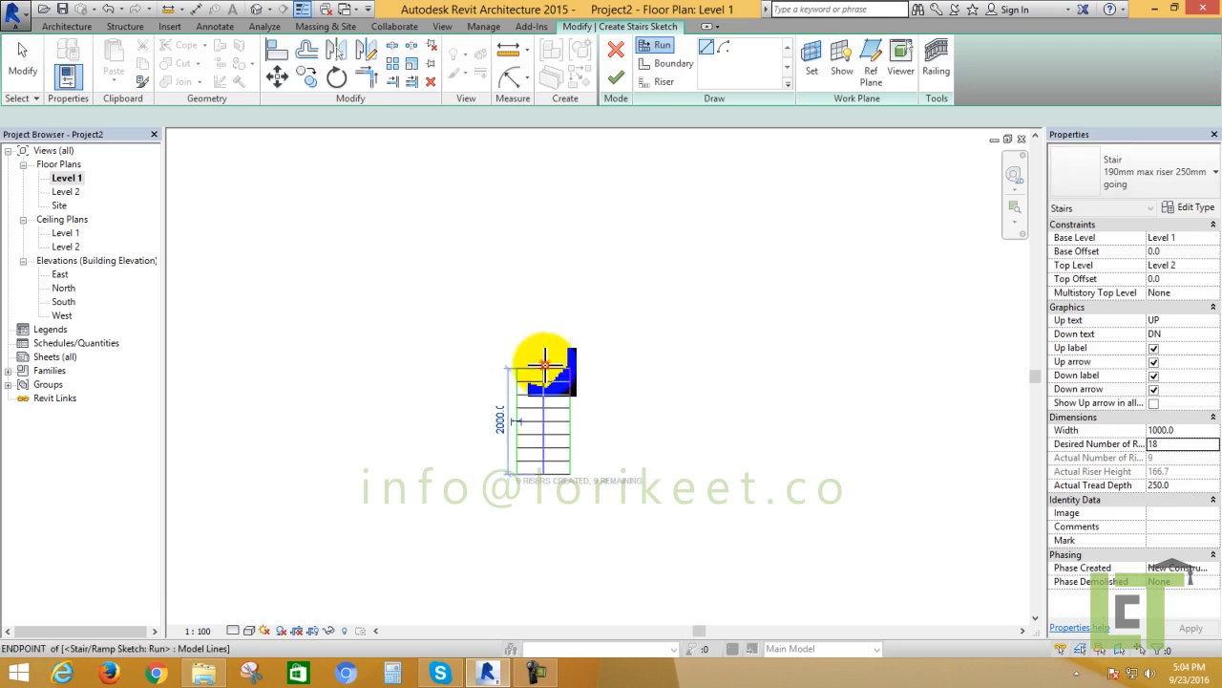
left_click(620, 368)
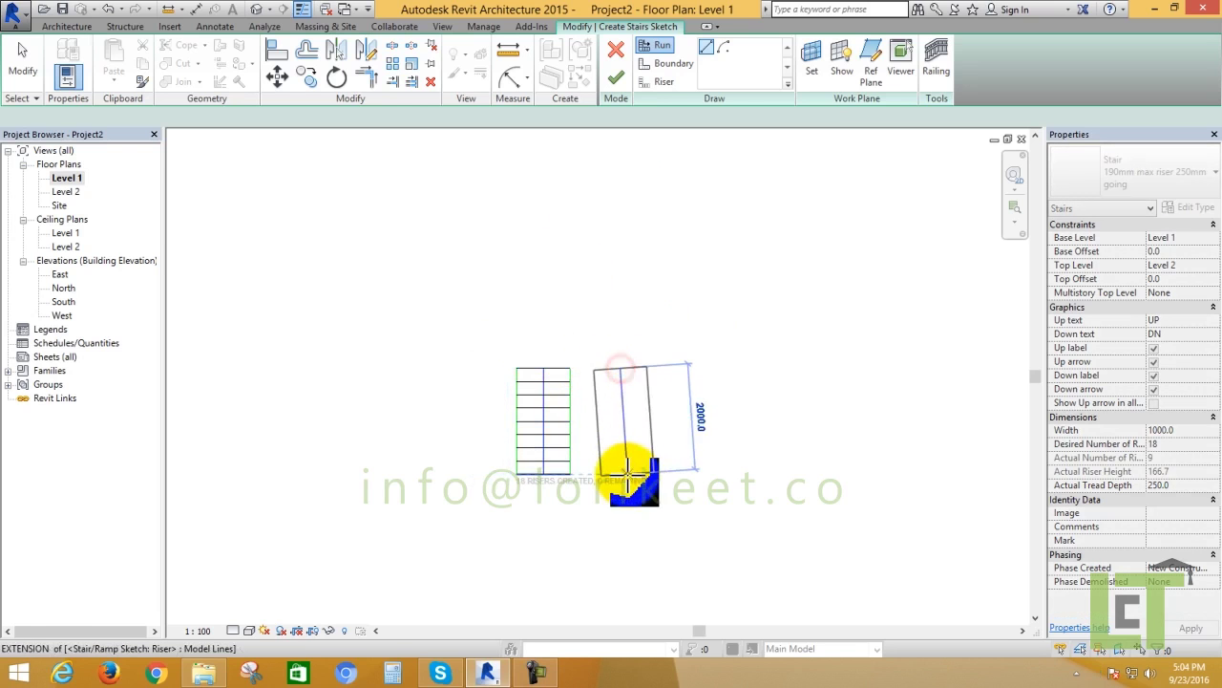
left_click(620, 477)
left_click(616, 78)
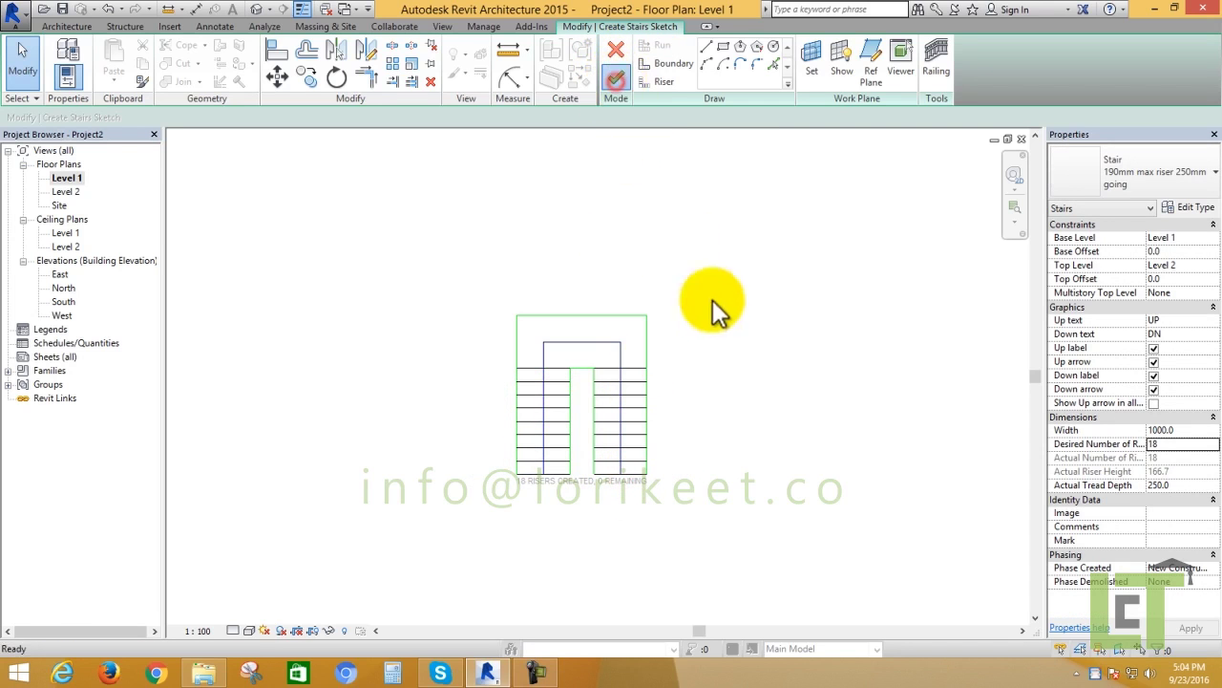
middle_click_drag(734, 369, 659, 329)
- Start drawing walls as a rectangle, abandoning the first misplaced rectangle
key("Escape")
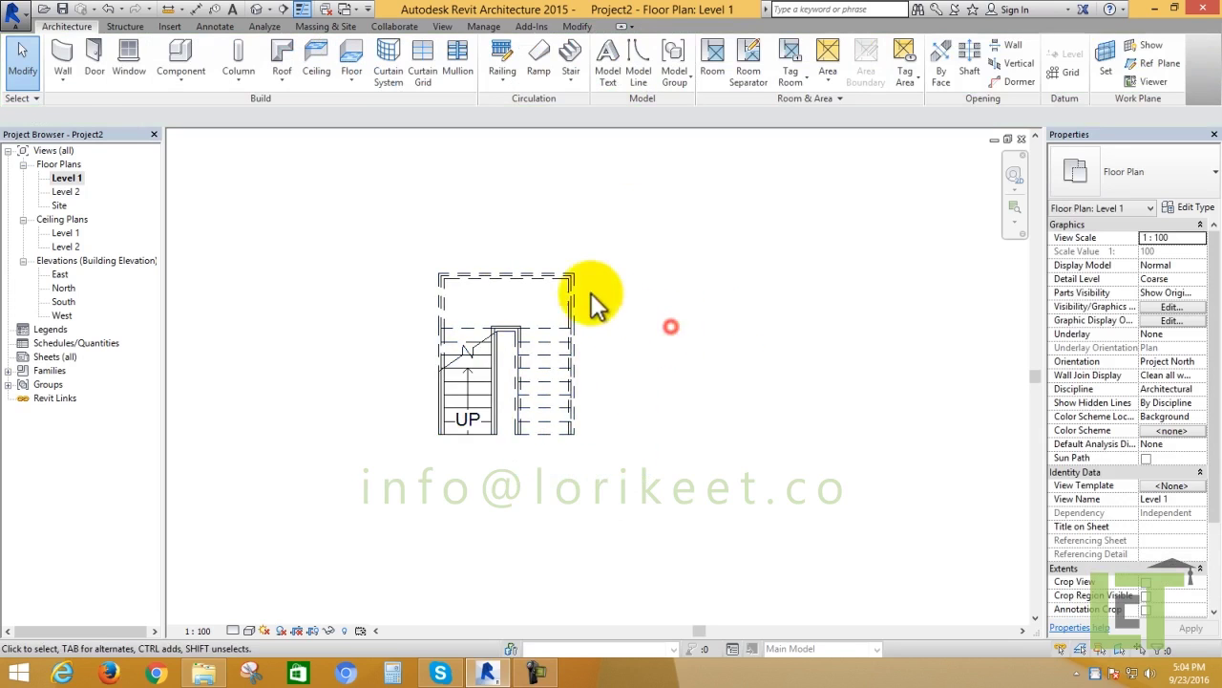
left_click(61, 54)
left_click(626, 47)
scroll(448, 306, "up", 2)
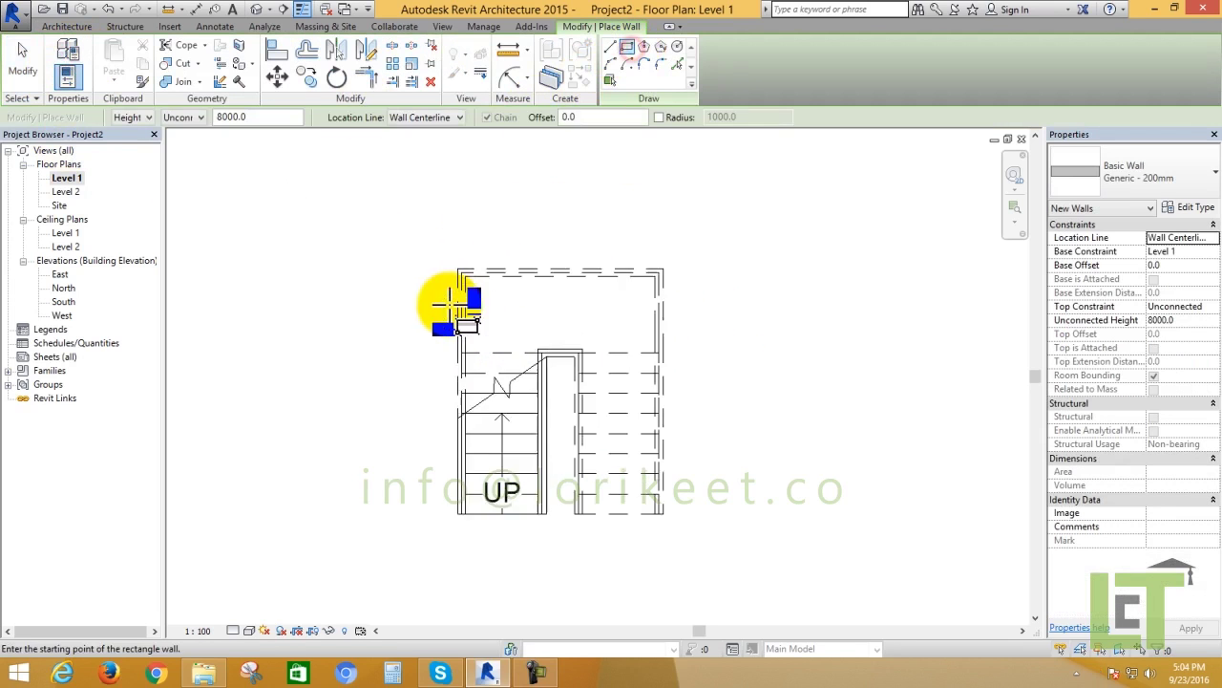
scroll(449, 306, "up", 2)
left_click(462, 239)
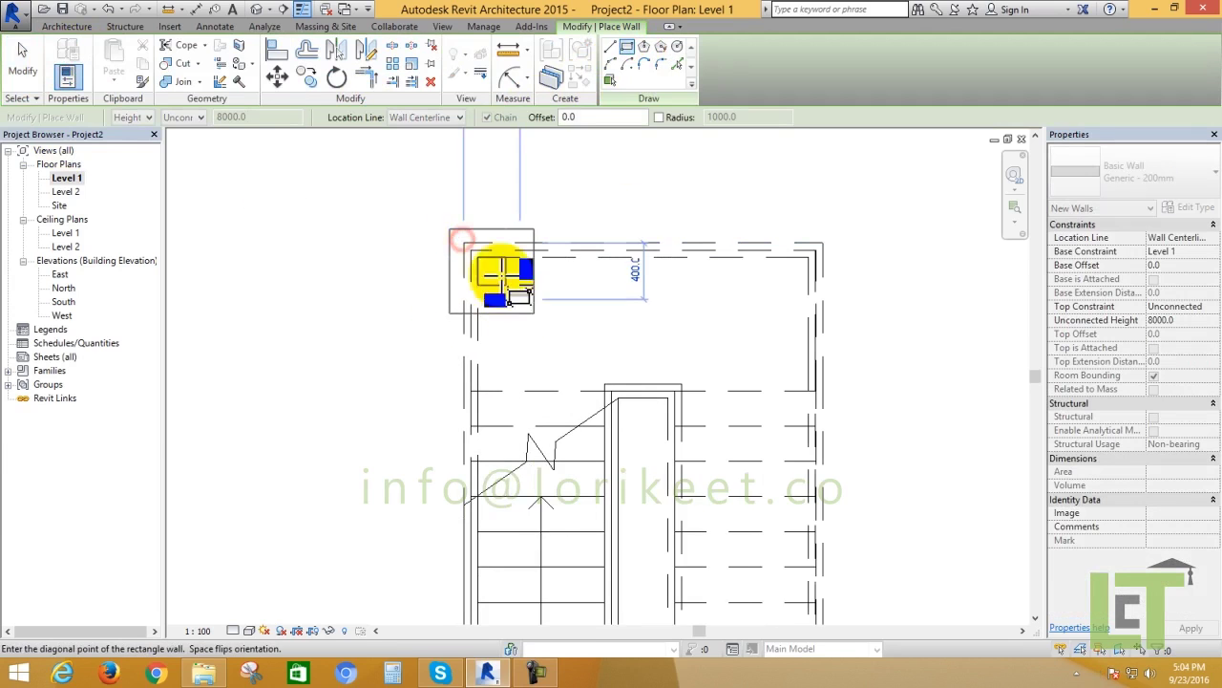
right_click(451, 185)
left_click(472, 195)
- Set Location Line to Finish Face: Interior and draw the wall rectangle around the stair
left_click(436, 118)
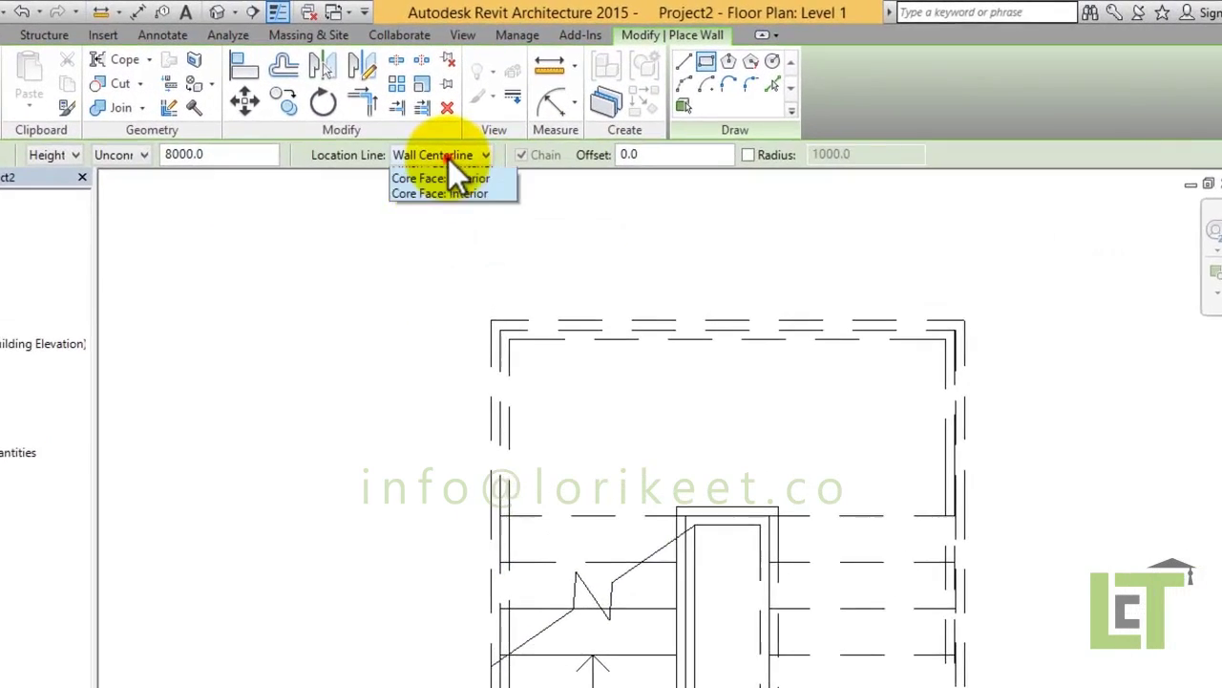
left_click(451, 222)
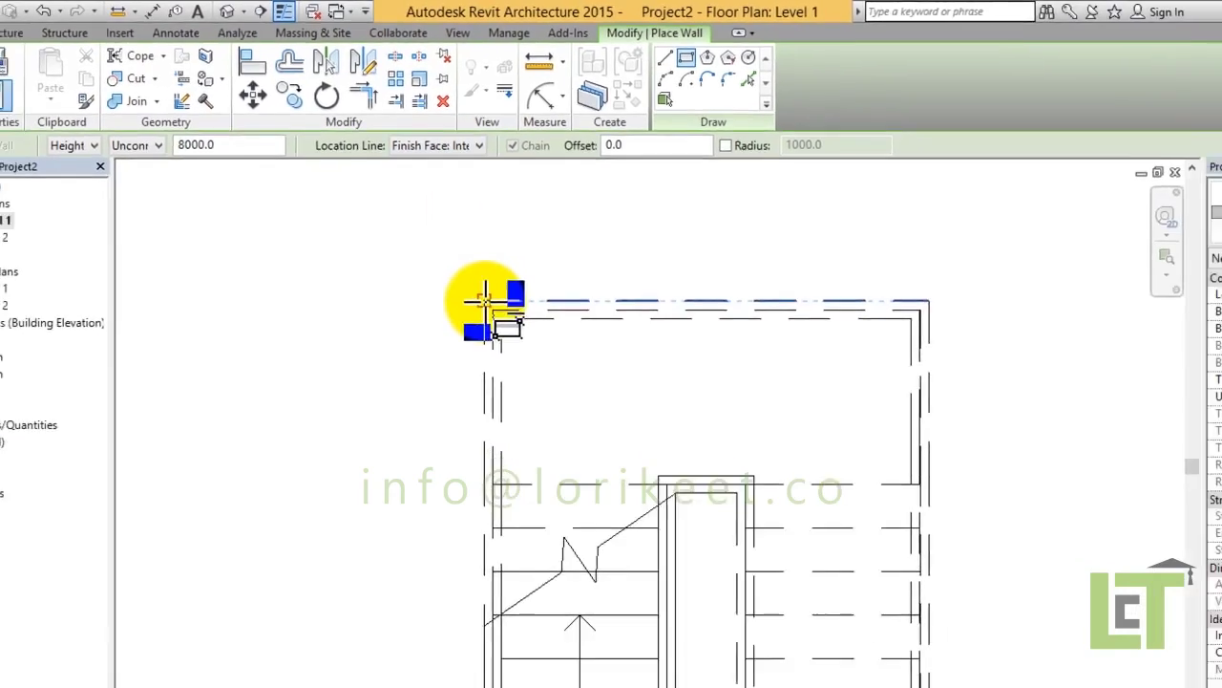
left_click(486, 302)
scroll(668, 430, "up", 2)
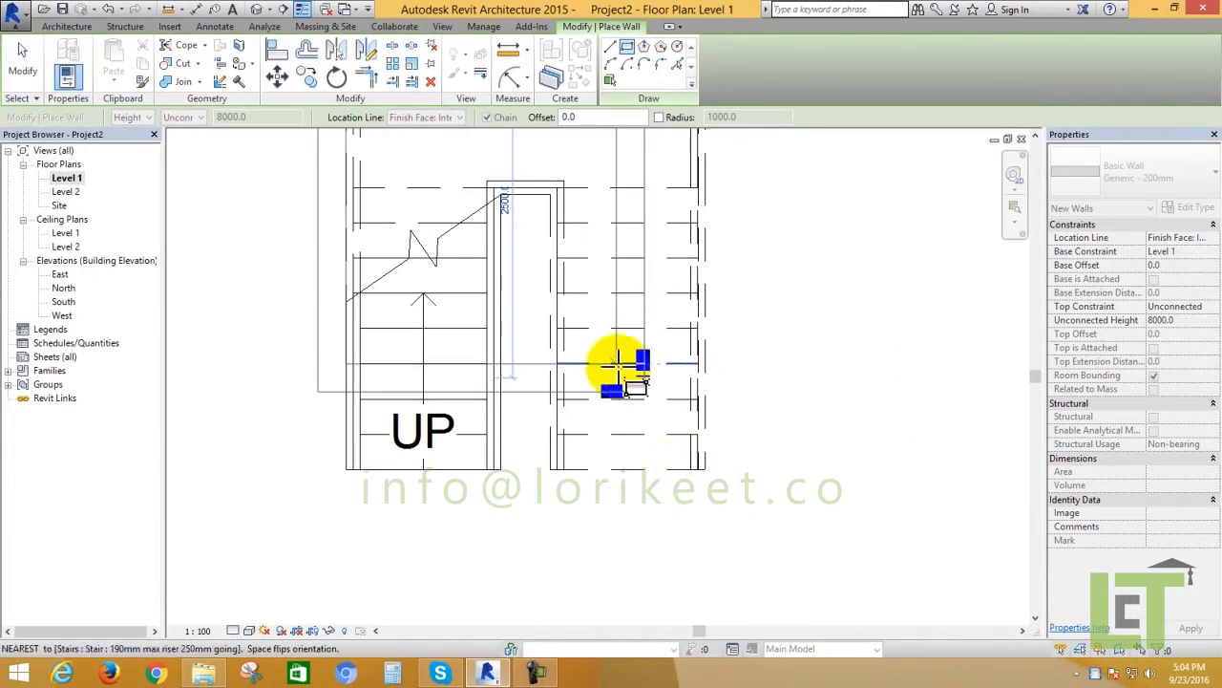
scroll(722, 573, "down", 3)
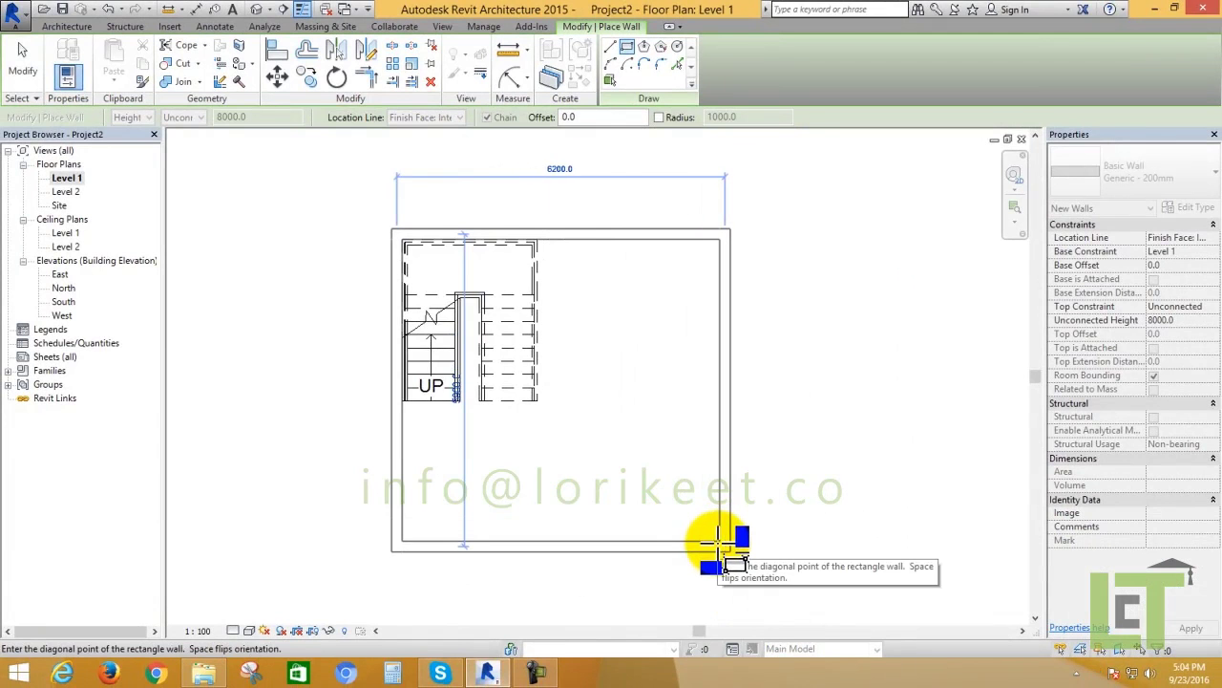
key("Escape")
right_click(827, 239)
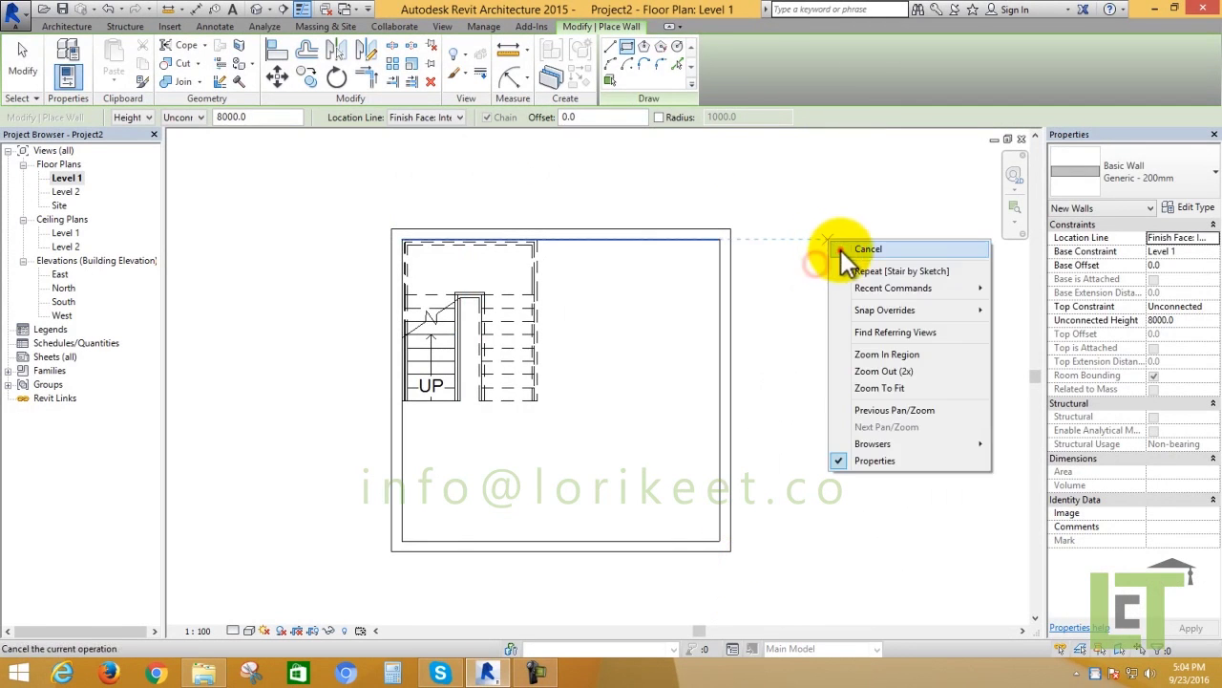
left_click(840, 249)
mouse_move(841, 249)
middle_mouse_down()
mouse_move(778, 317)
mouse_move(556, 250)
middle_mouse_up()
- Sketch a rectangular floor boundary inside the walls, finish the floor, and show the default 3D view
left_click(354, 53)
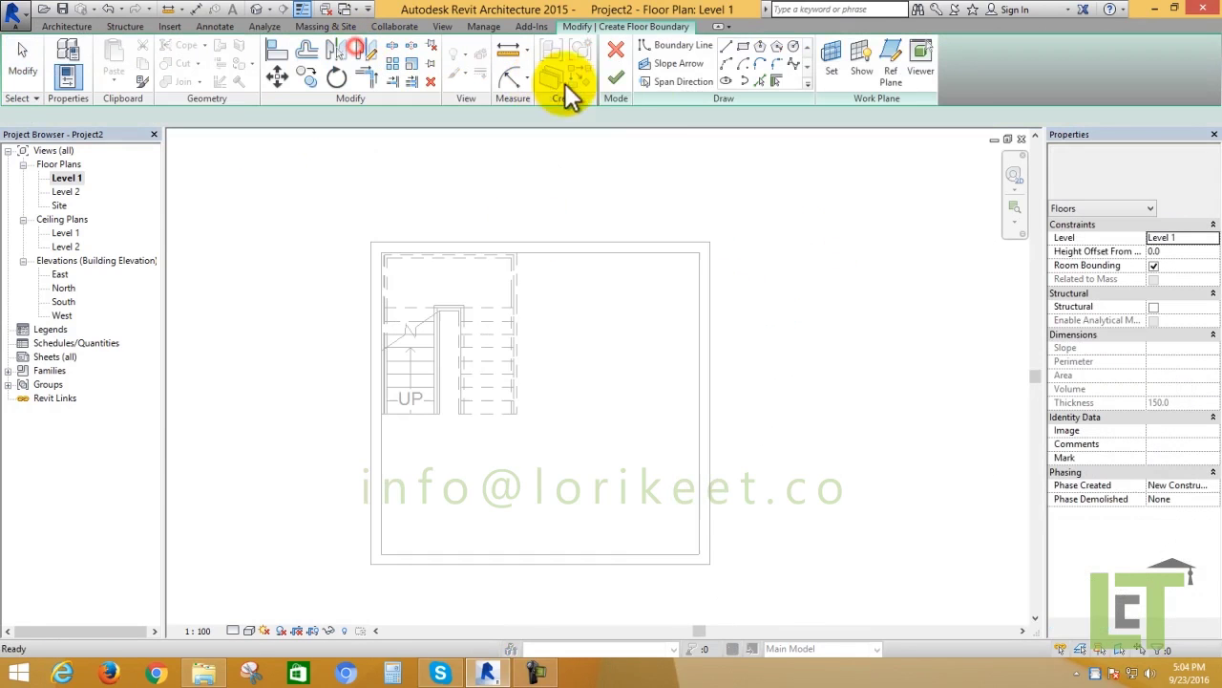
left_click(743, 45)
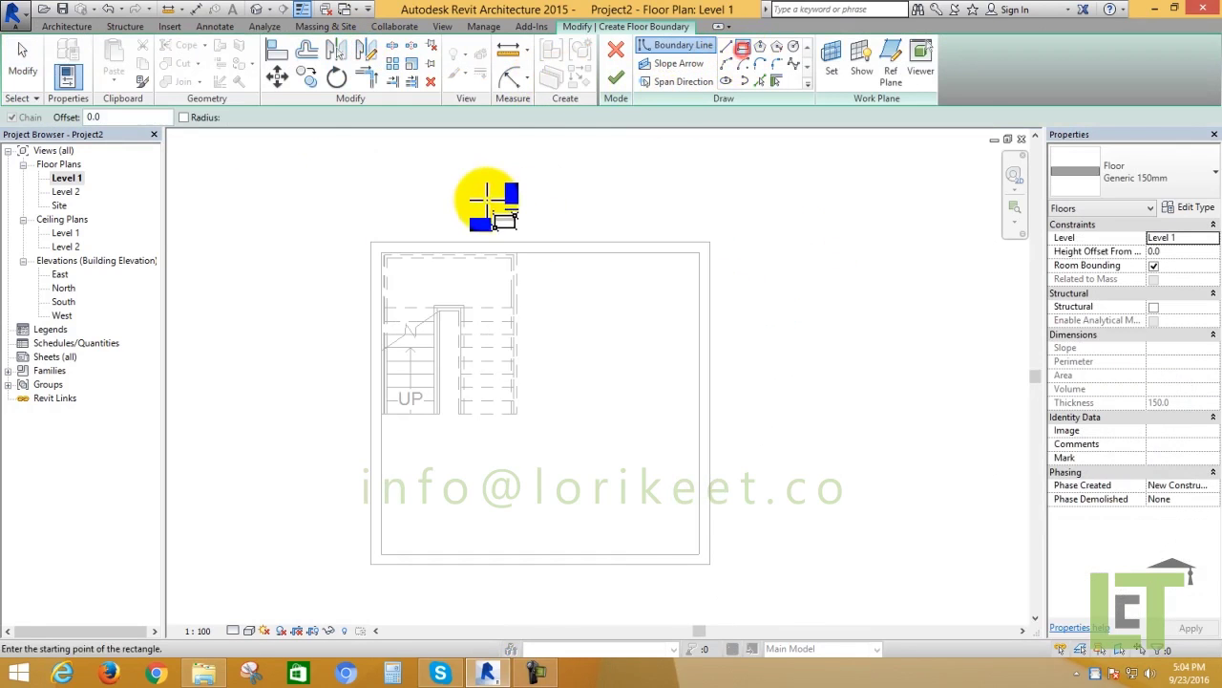
left_click(382, 253)
left_click(697, 552)
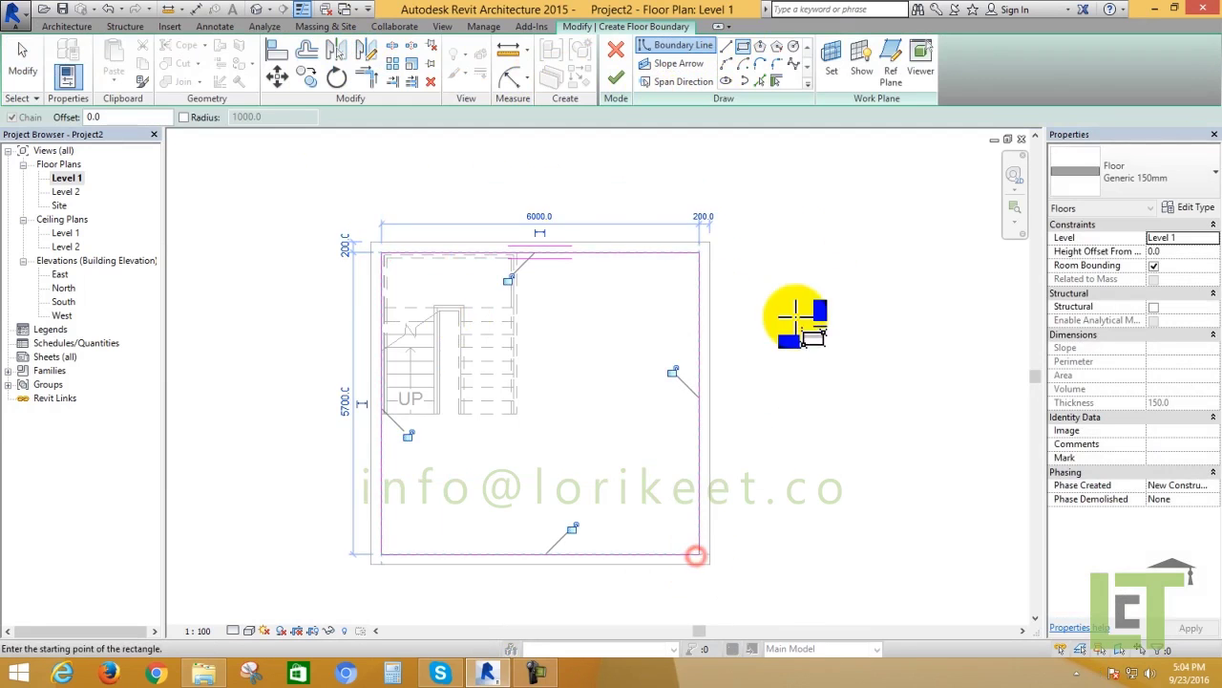
left_click(614, 76)
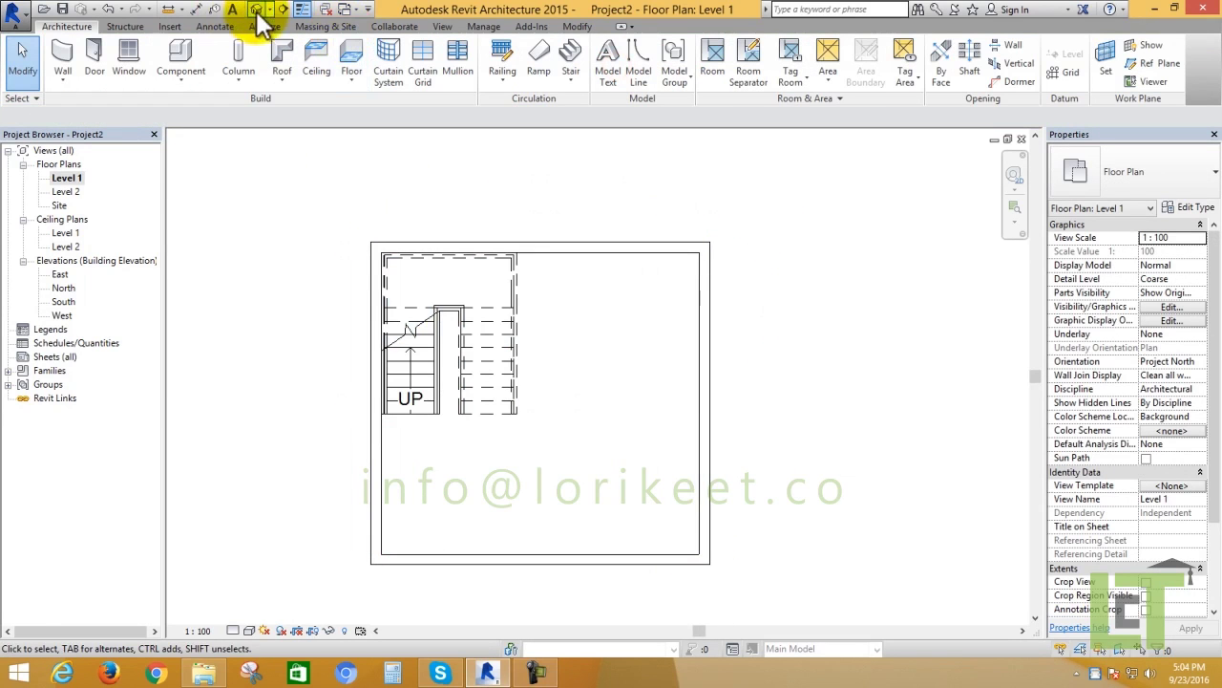
left_click(257, 9)
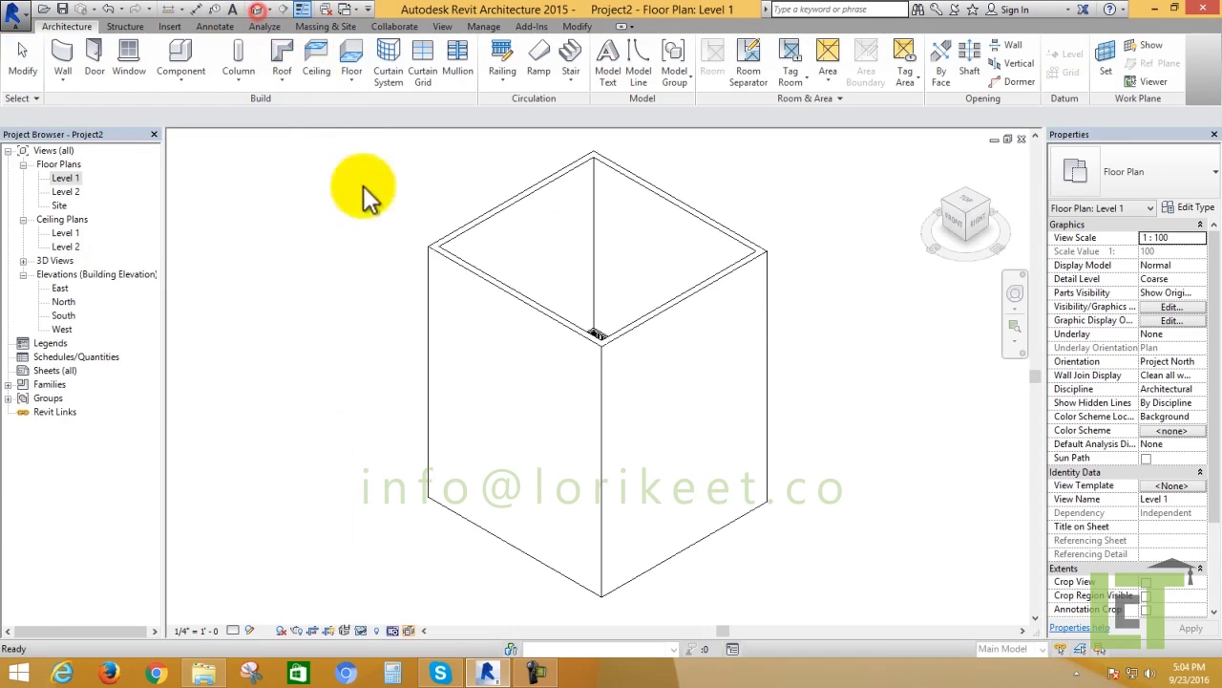
- Set the walls' Top Constraint to 'Up to level: Level 2' and orbit to an isometric view
left_click(947, 223)
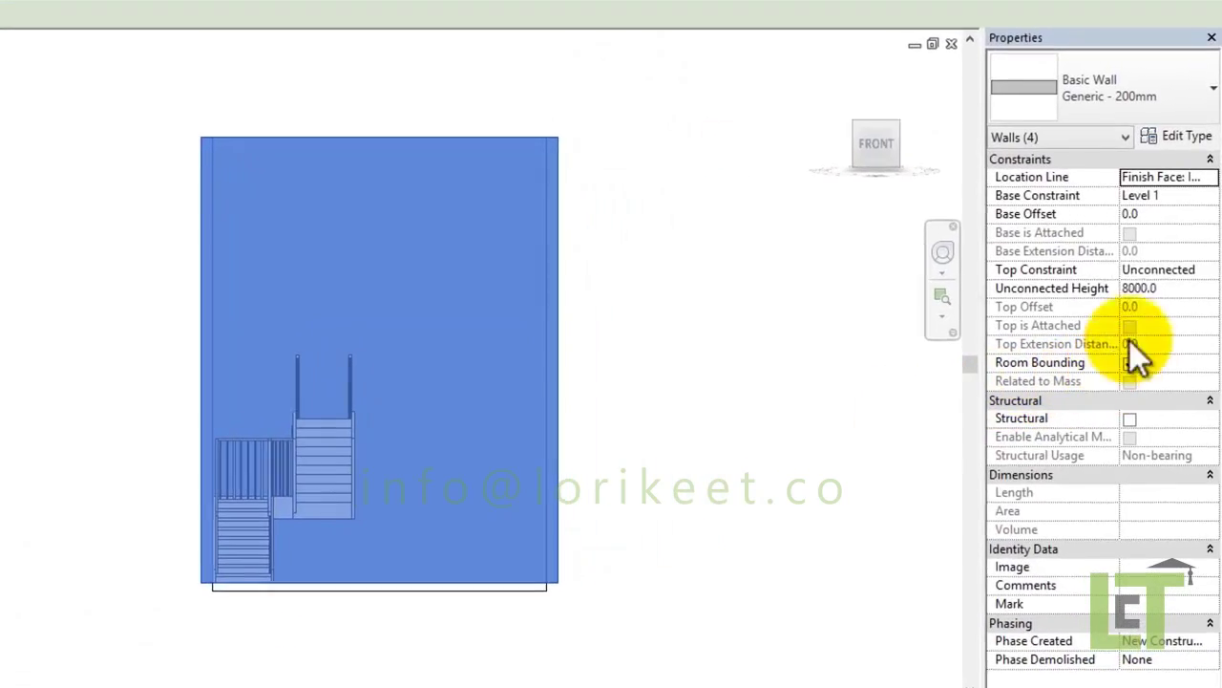
left_click(1181, 320)
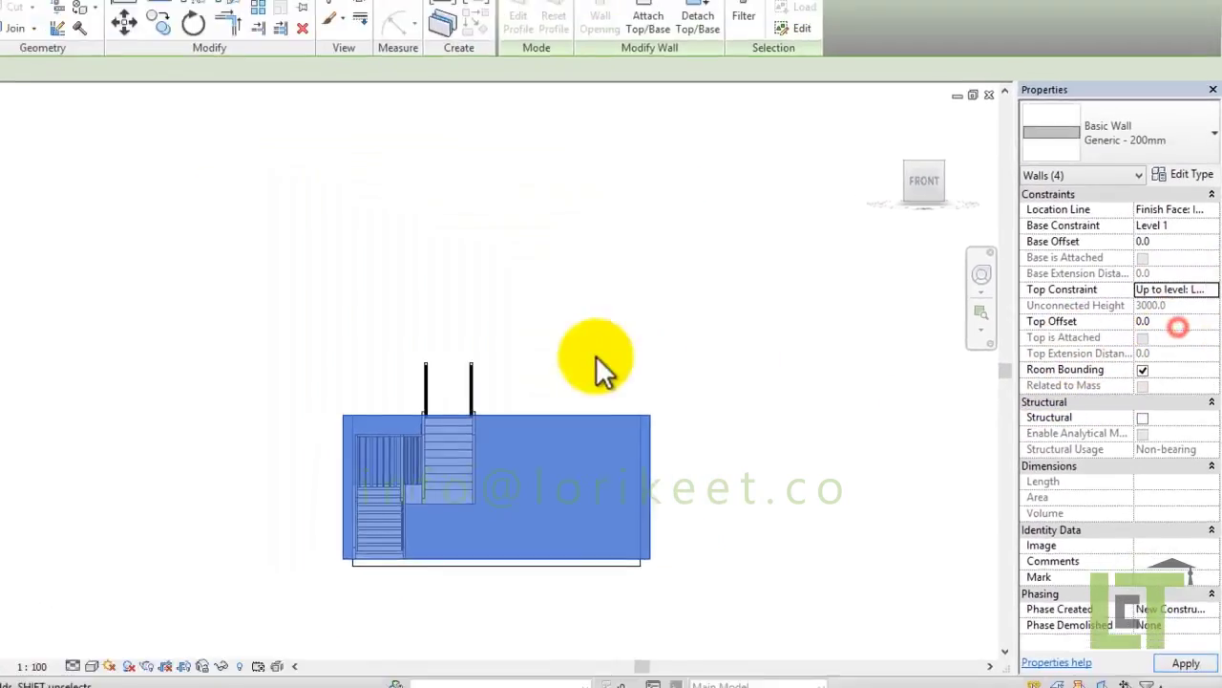
left_click(671, 330)
mouse_move(637, 409)
middle_mouse_down("shift")
mouse_move(636, 538)
mouse_move(327, 581)
middle_mouse_up("shift")
left_click(248, 630)
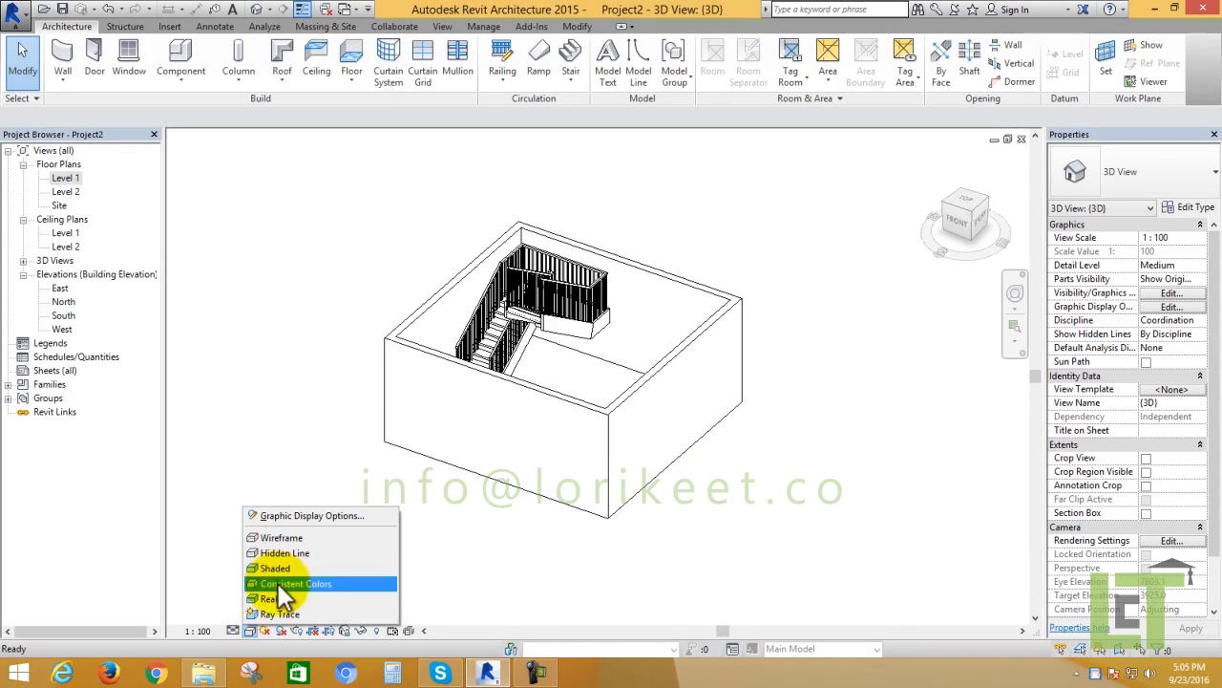
- Switch to the Shaded visual style and orbit in around the stairs
left_click(277, 598)
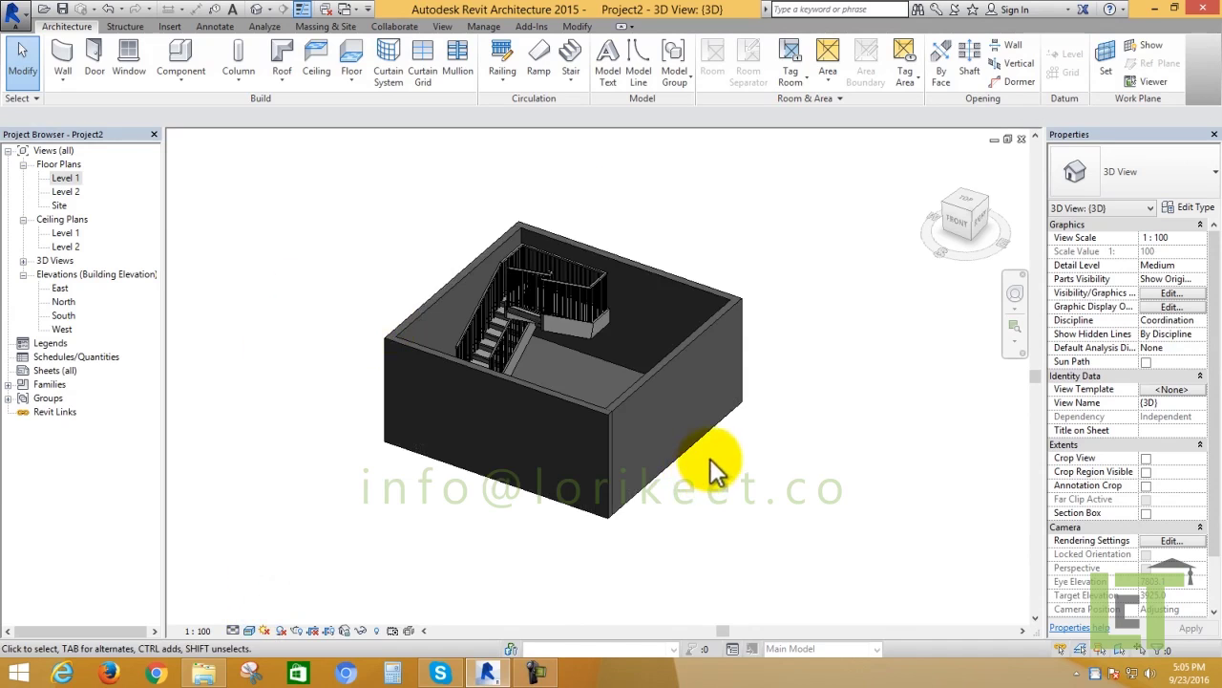
middle_click_drag(711, 458, 682, 519, "shift")
scroll(563, 329, "up", 5)
scroll(578, 361, "up", 2)
mouse_move(578, 361)
middle_mouse_down("shift")
mouse_move(690, 445)
mouse_move(644, 410)
mouse_move(646, 483)
mouse_move(506, 441)
mouse_move(481, 406)
middle_mouse_up("shift")
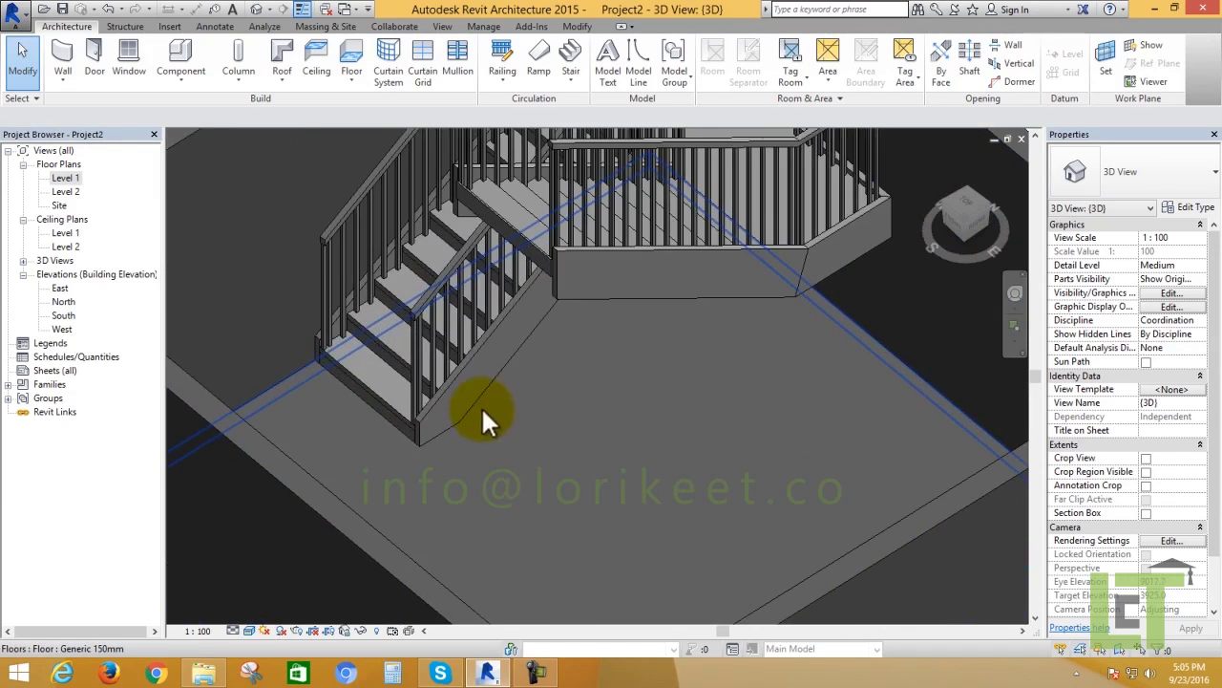
middle_click_drag(385, 393, 511, 449, "shift")
- Zoom to the stairs, select them, and open their Type Properties
scroll(510, 442, "down", 5)
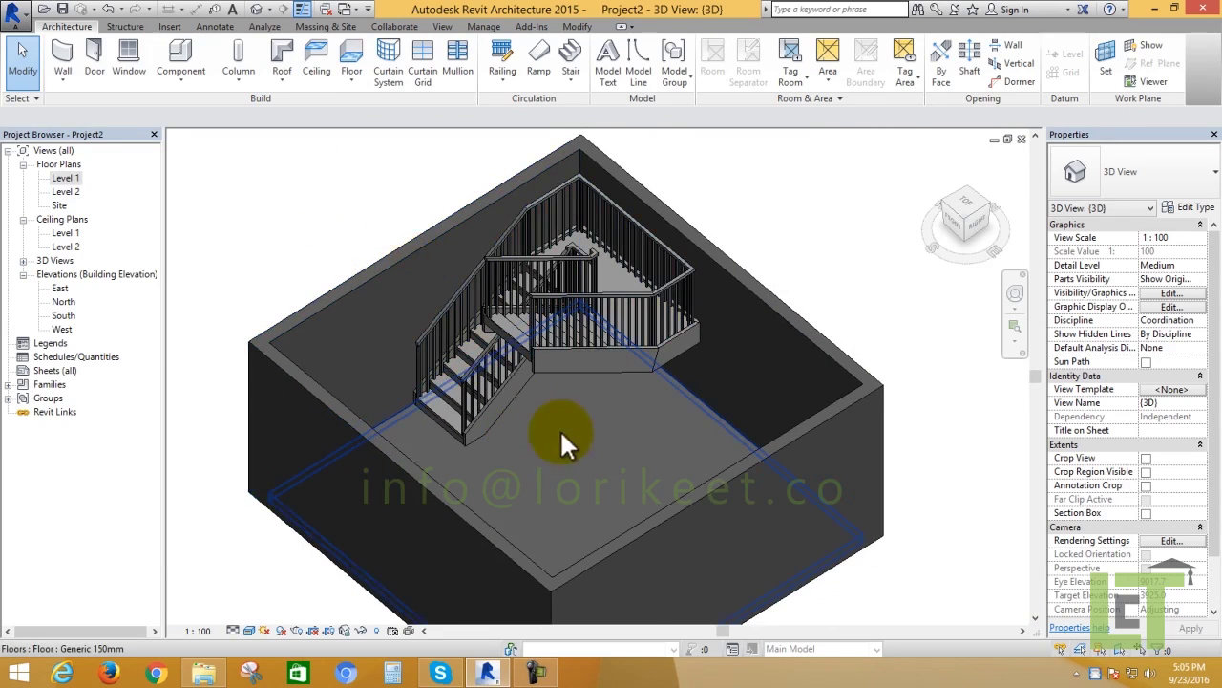
middle_click_drag(584, 432, 611, 427, "shift")
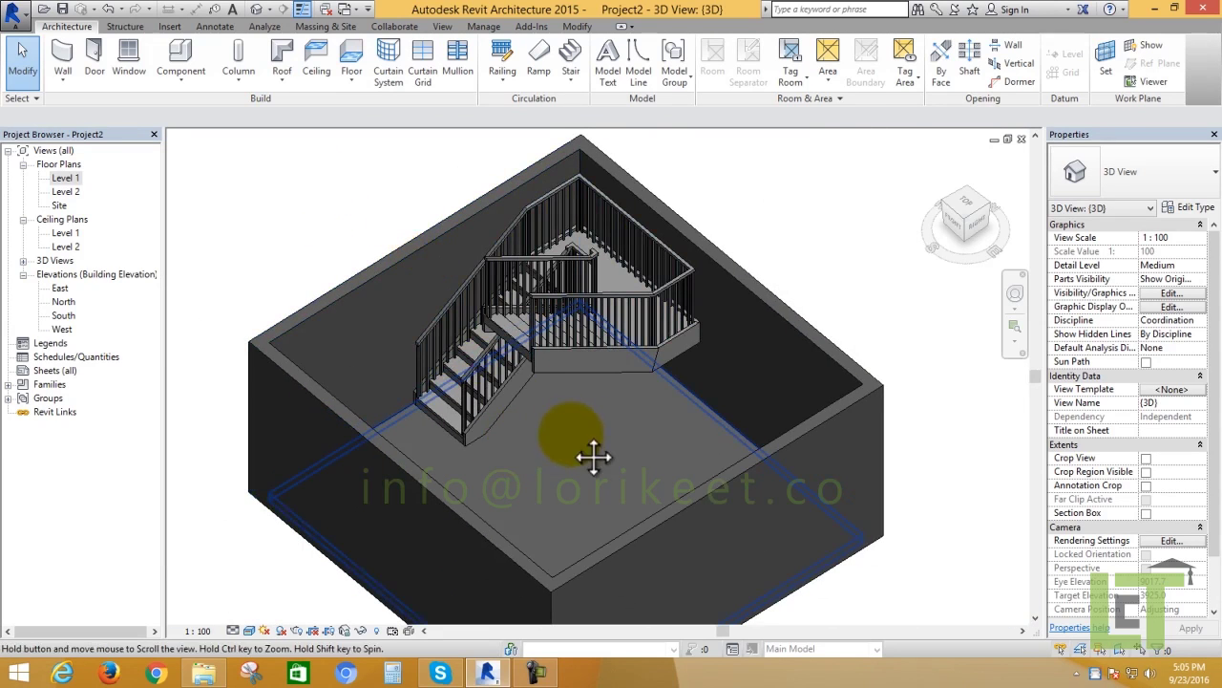
scroll(483, 421, "up", 2)
scroll(581, 478, "up", 2)
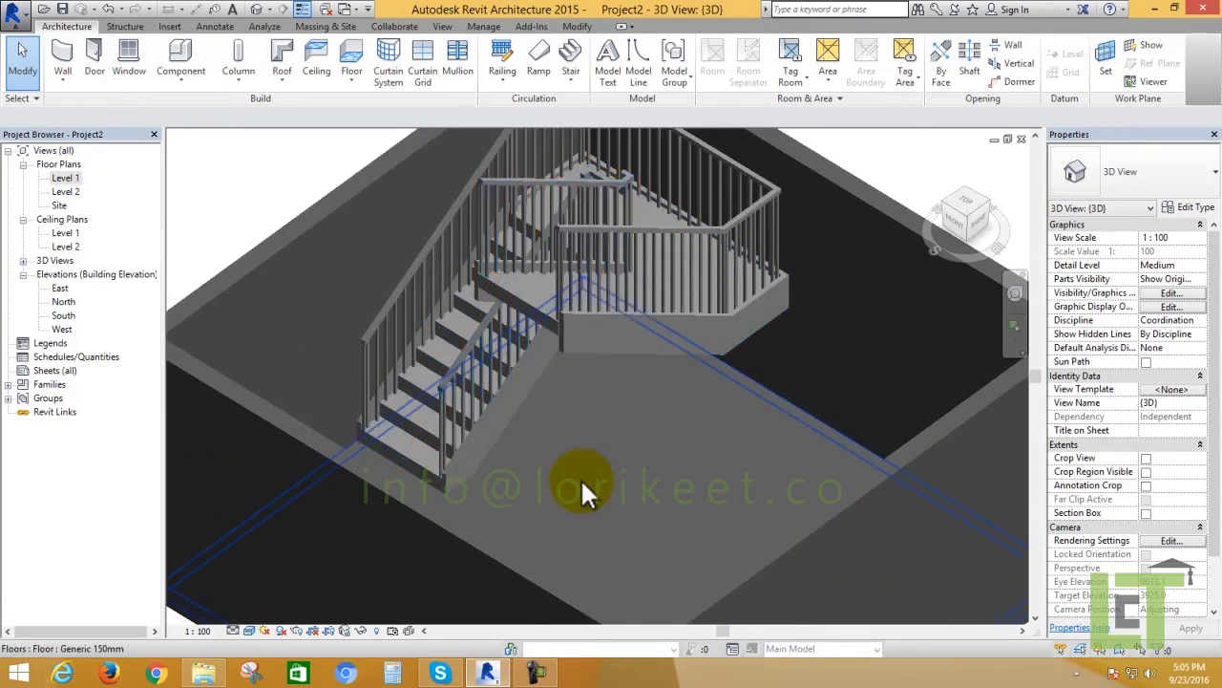
left_click(412, 434)
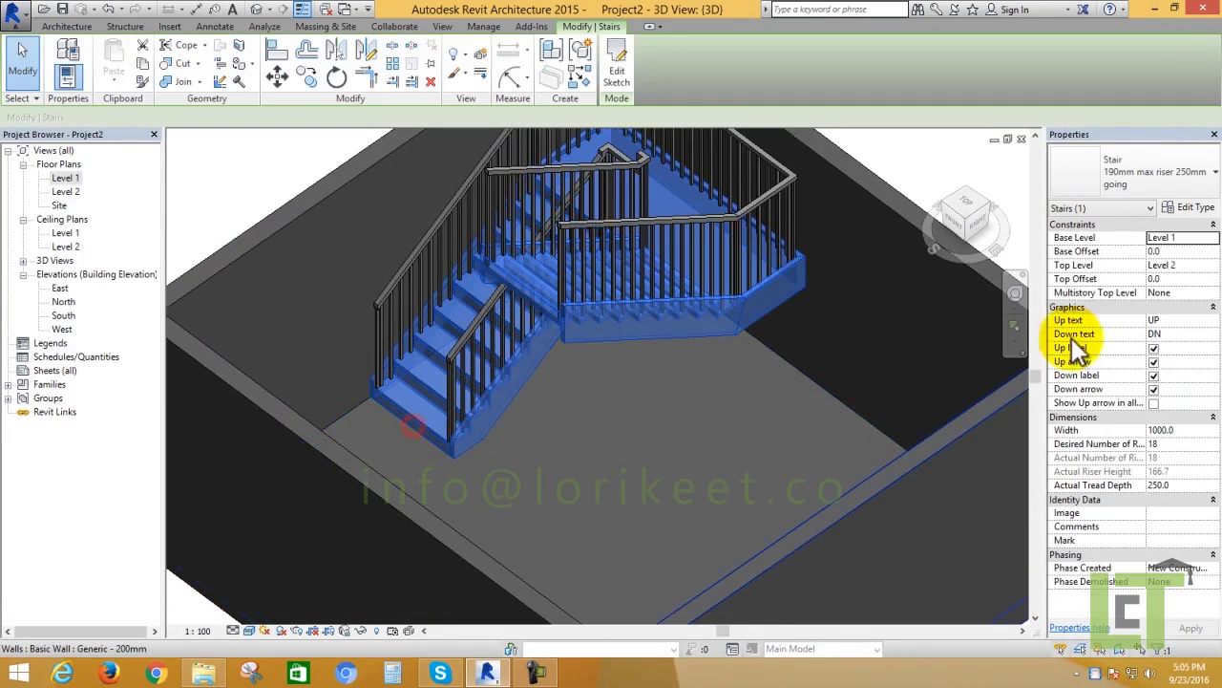
left_click(1188, 219)
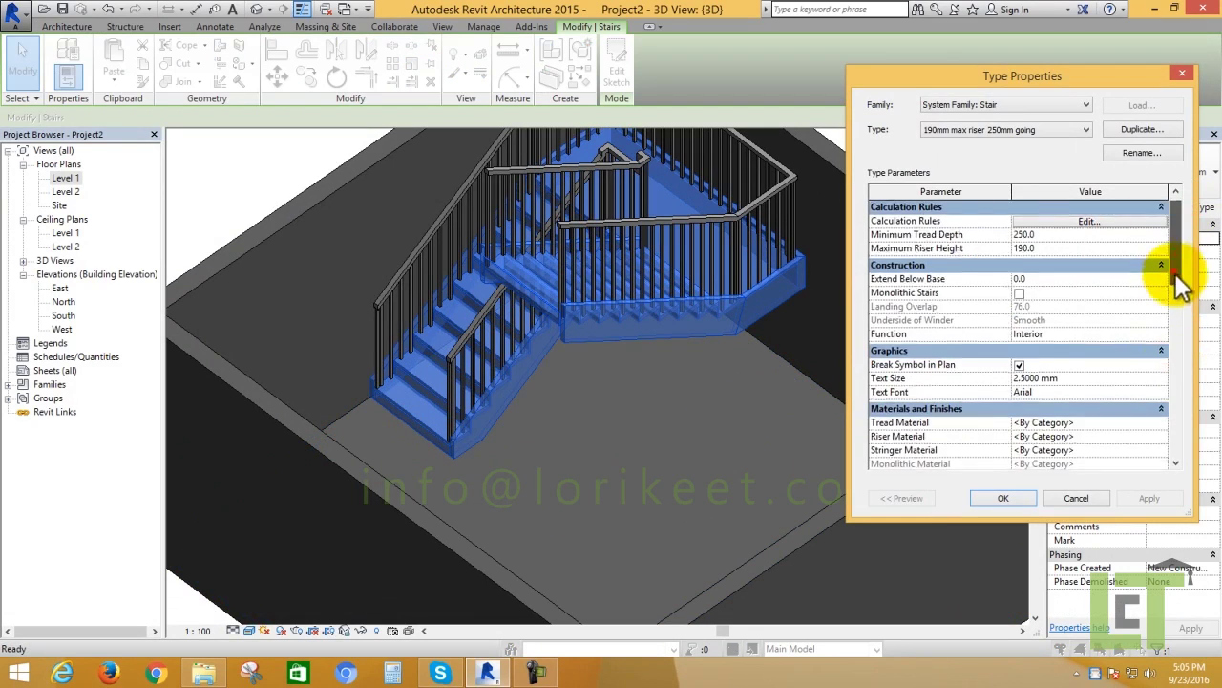
- Set both Right Stringer and Left Stringer to None in the stair type and apply
left_click_drag(1178, 271, 1181, 377)
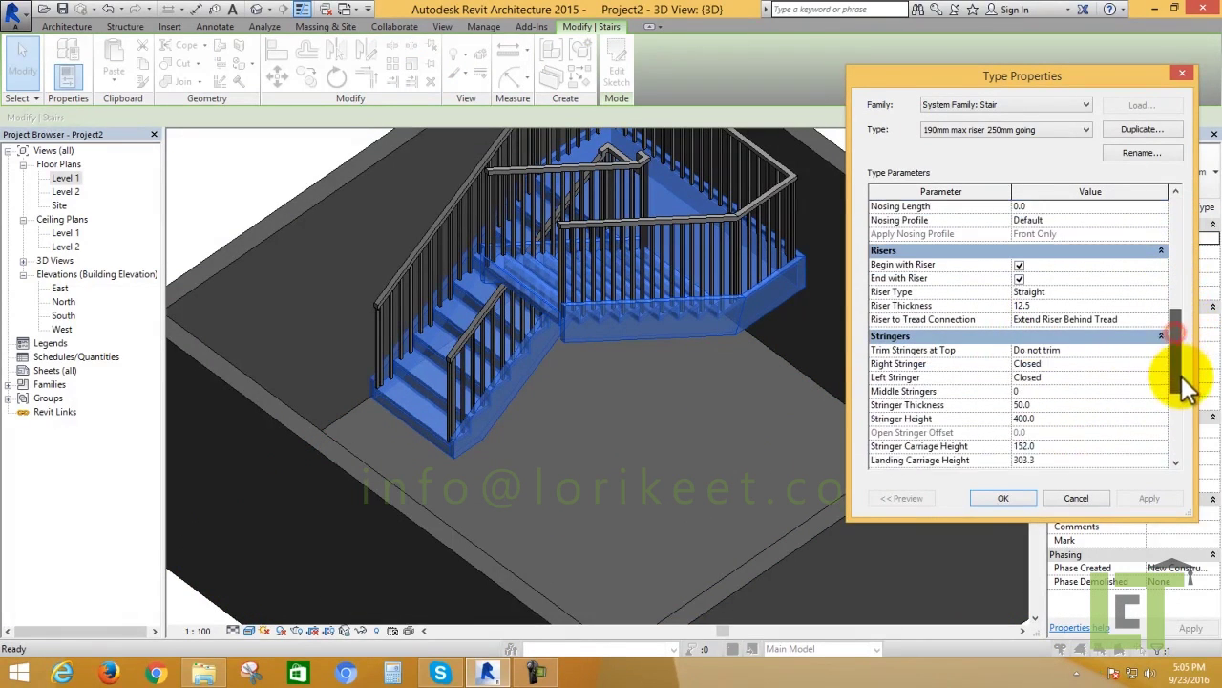
left_click(1056, 350)
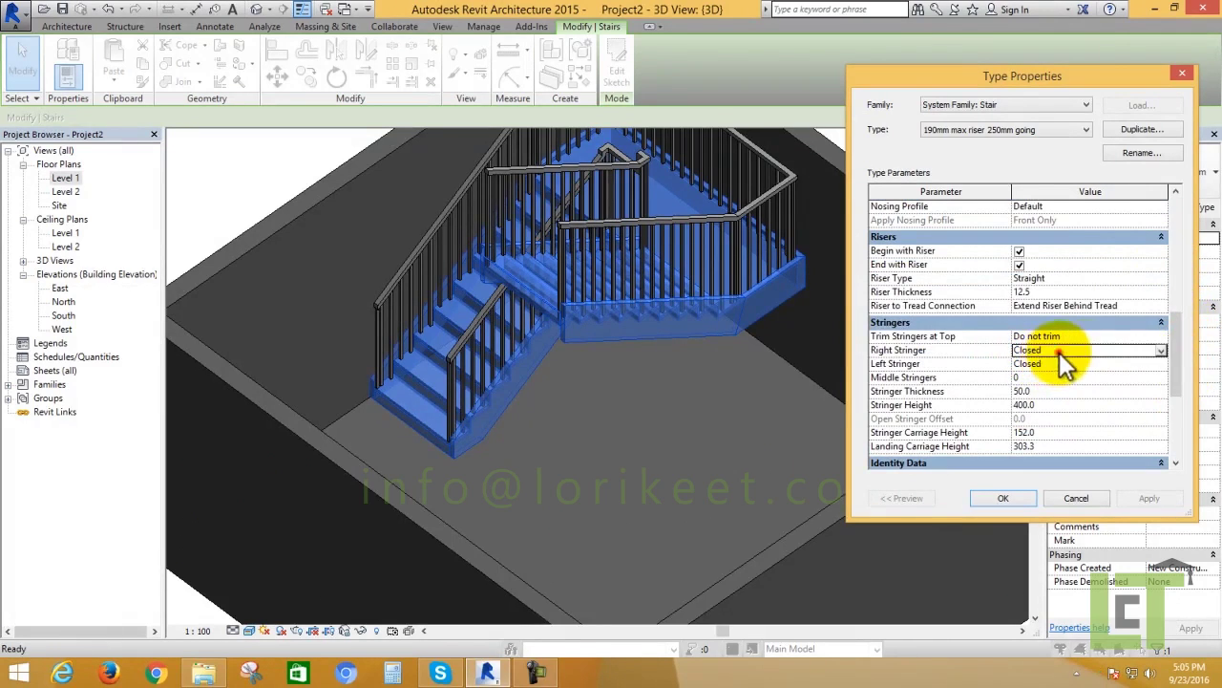
left_click(1161, 350)
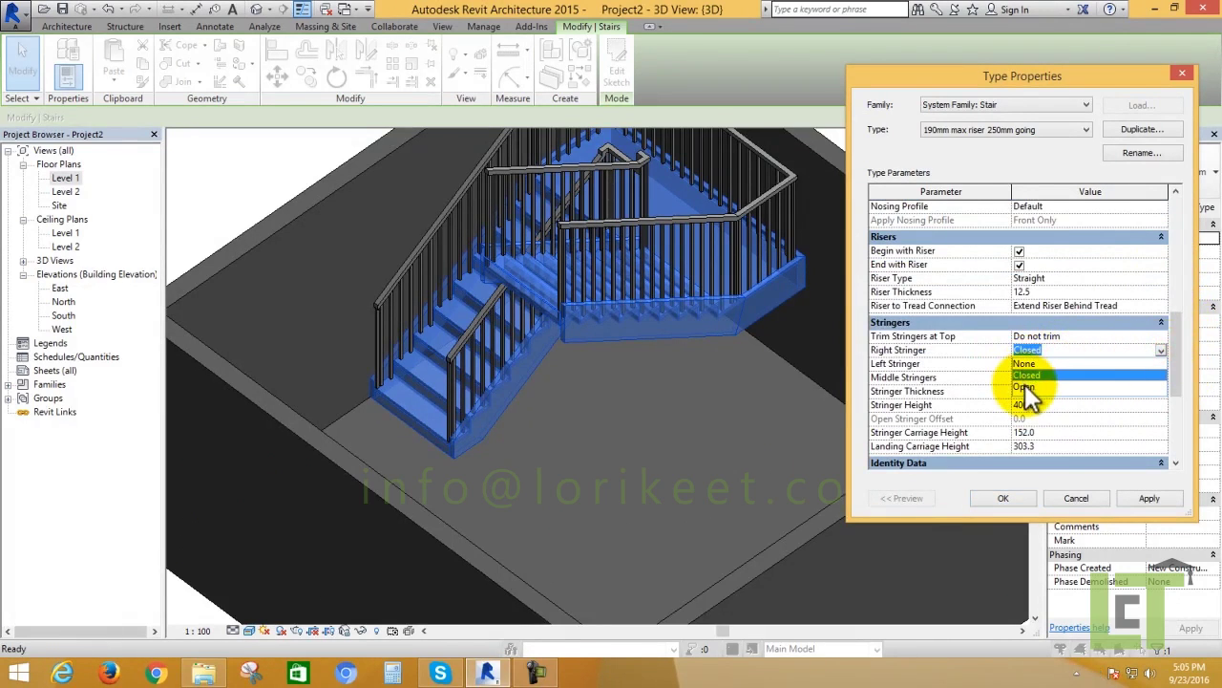
left_click(1025, 363)
left_click(1036, 362)
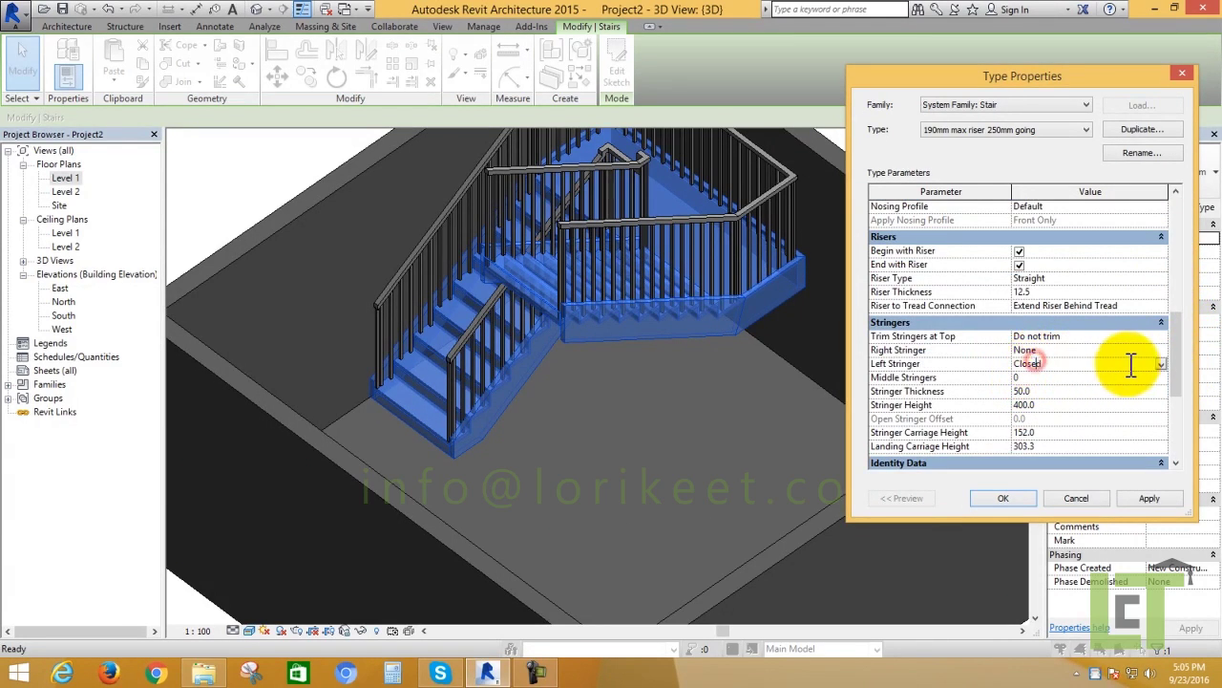
left_click(1161, 364)
left_click(1020, 374)
left_click(1151, 498)
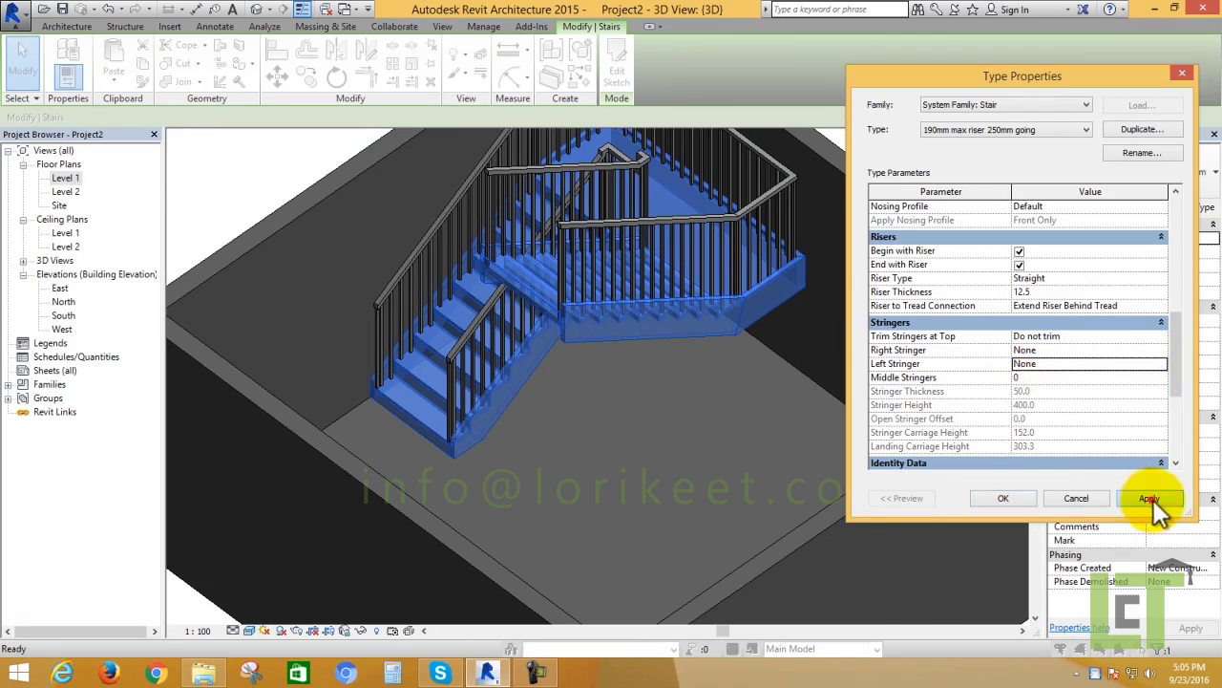
left_click(1003, 497)
scroll(877, 480, "down", 3)
- Orbit around the room and select the railing running along the walls
left_click(421, 214)
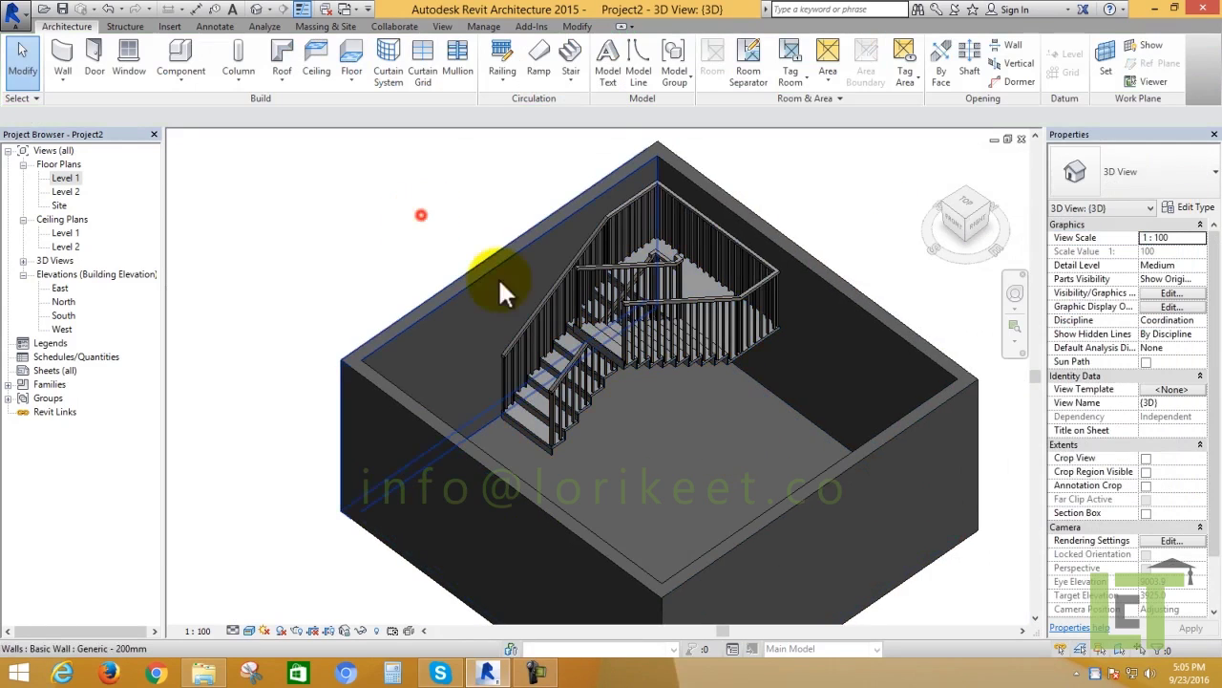
mouse_move(771, 467)
middle_mouse_down("shift")
mouse_move(851, 486)
mouse_move(813, 508)
mouse_move(649, 422)
middle_mouse_up("shift")
scroll(645, 424, "up", 3)
scroll(640, 424, "up", 2)
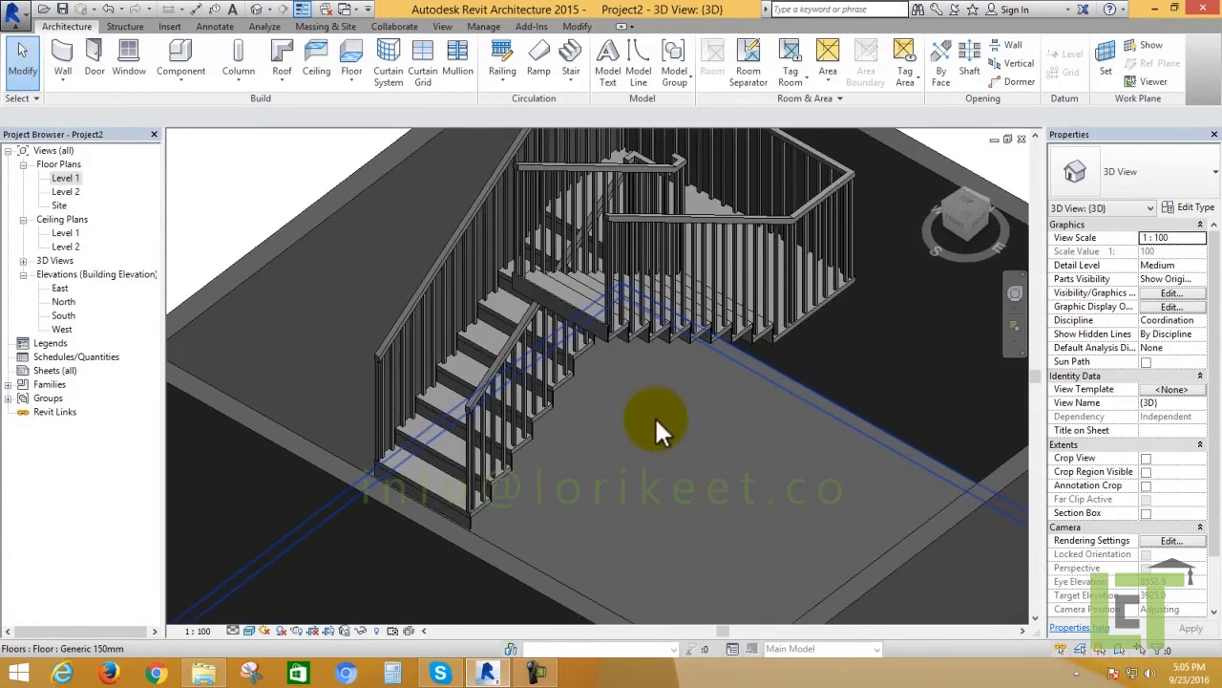
scroll(655, 418, "down", 5)
mouse_move(717, 469)
middle_mouse_down("shift")
mouse_move(777, 513)
mouse_move(754, 535)
mouse_move(713, 416)
mouse_move(827, 446)
mouse_move(942, 391)
mouse_move(833, 379)
middle_mouse_up("shift")
left_click(643, 199)
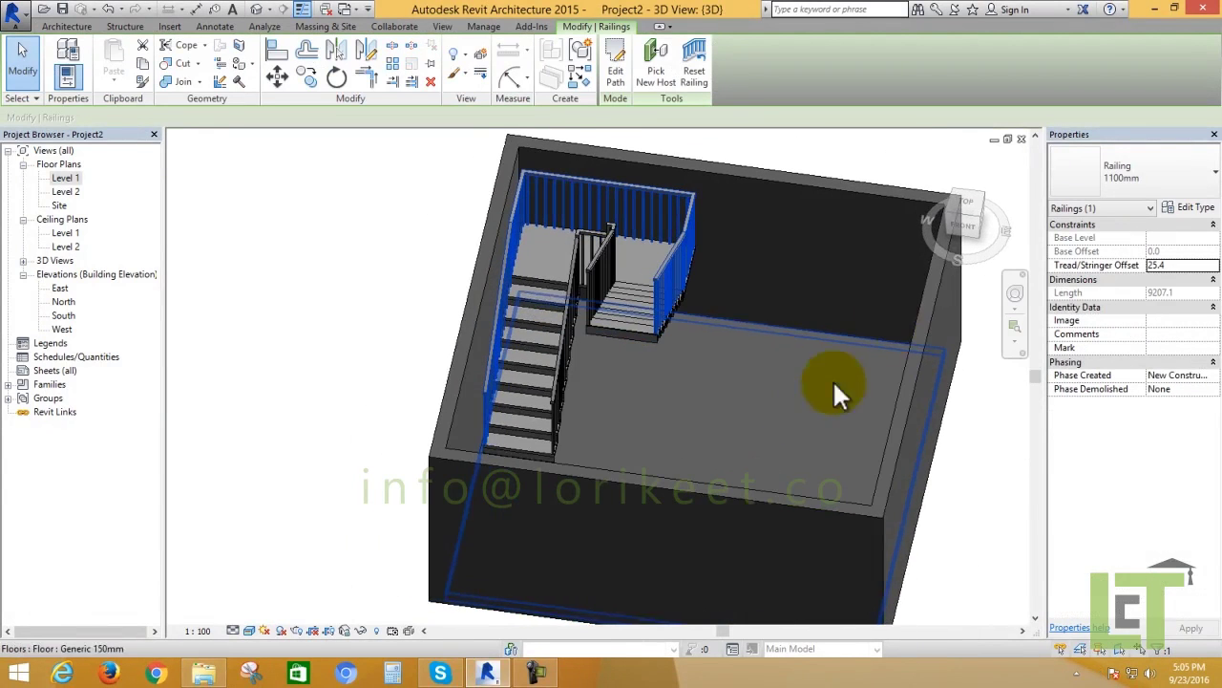
- In Top view, edit the railing path to drop its wall-side segments, then finish
left_click(968, 212)
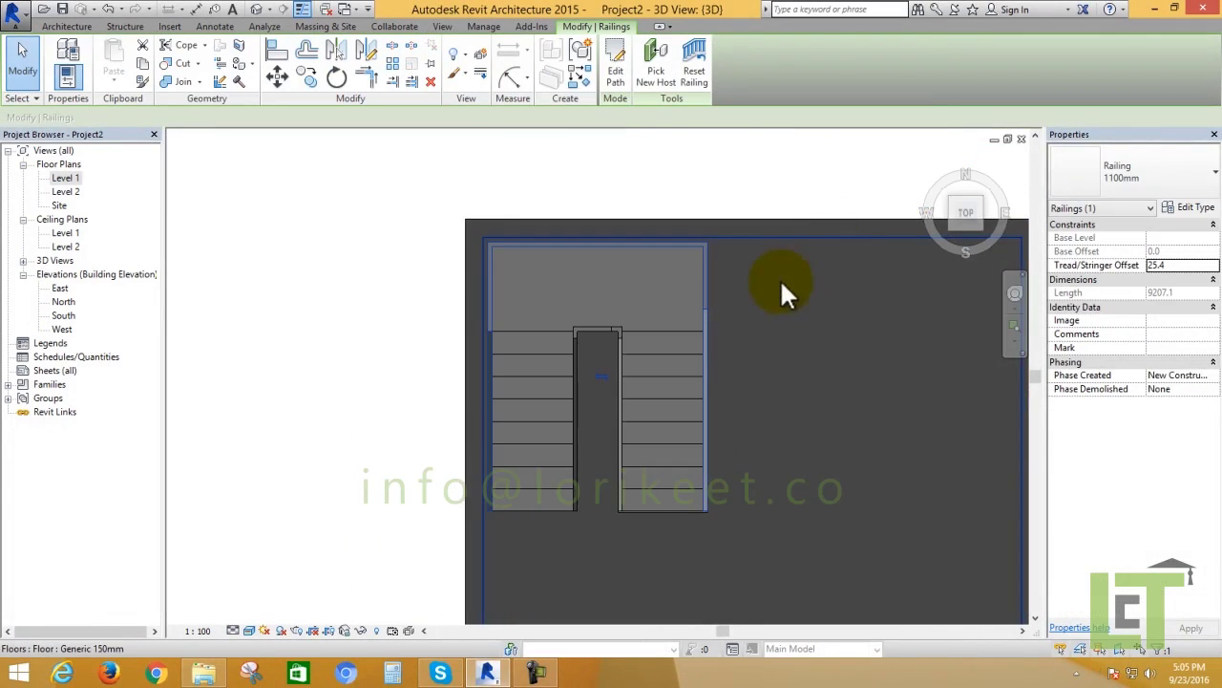
mouse_move(784, 286)
middle_mouse_down()
mouse_move(708, 320)
mouse_move(682, 306)
middle_mouse_up()
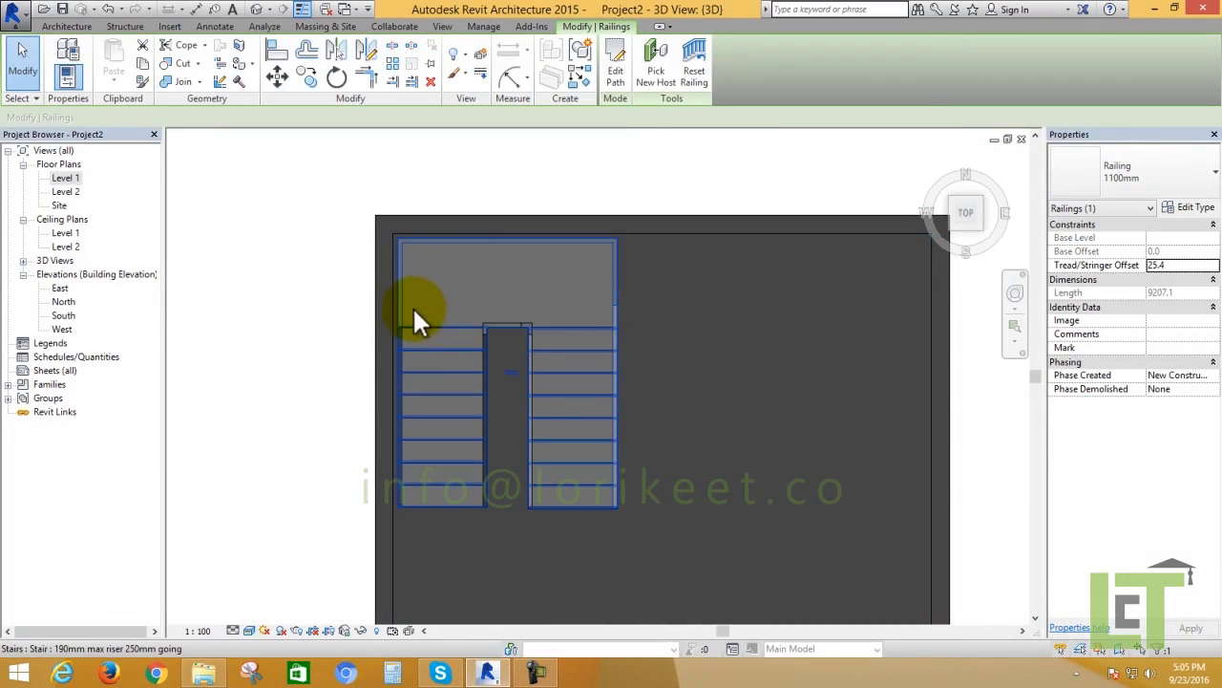
left_click(623, 77)
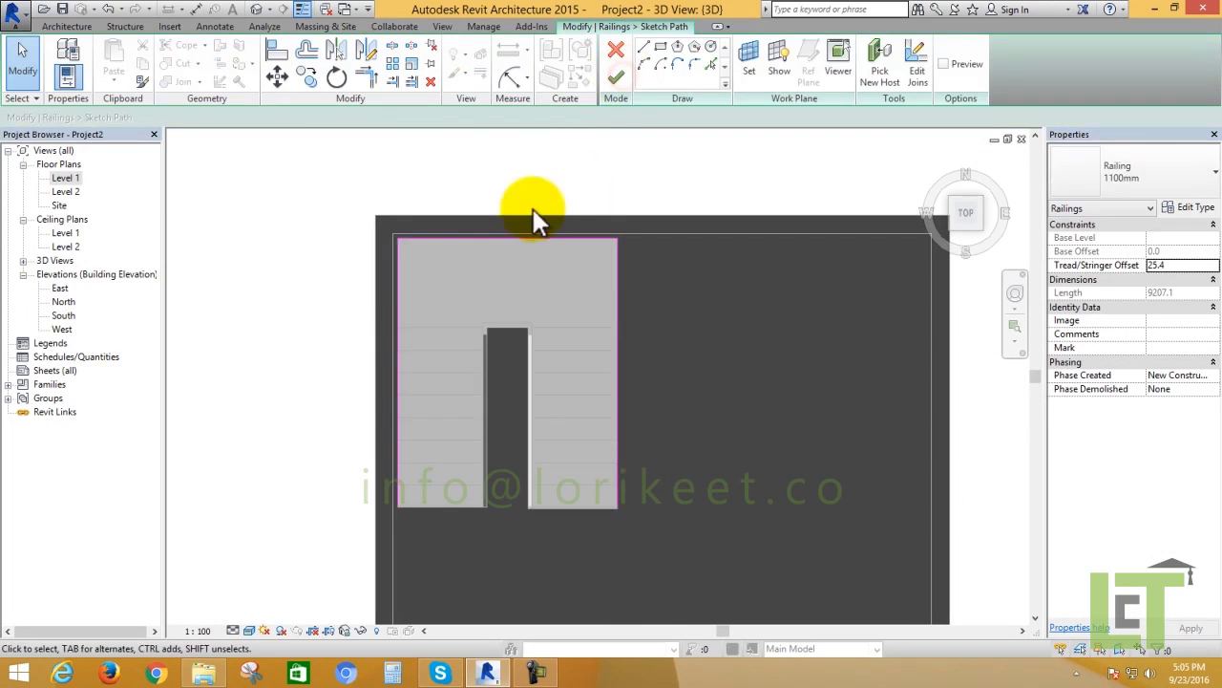
left_click(452, 219)
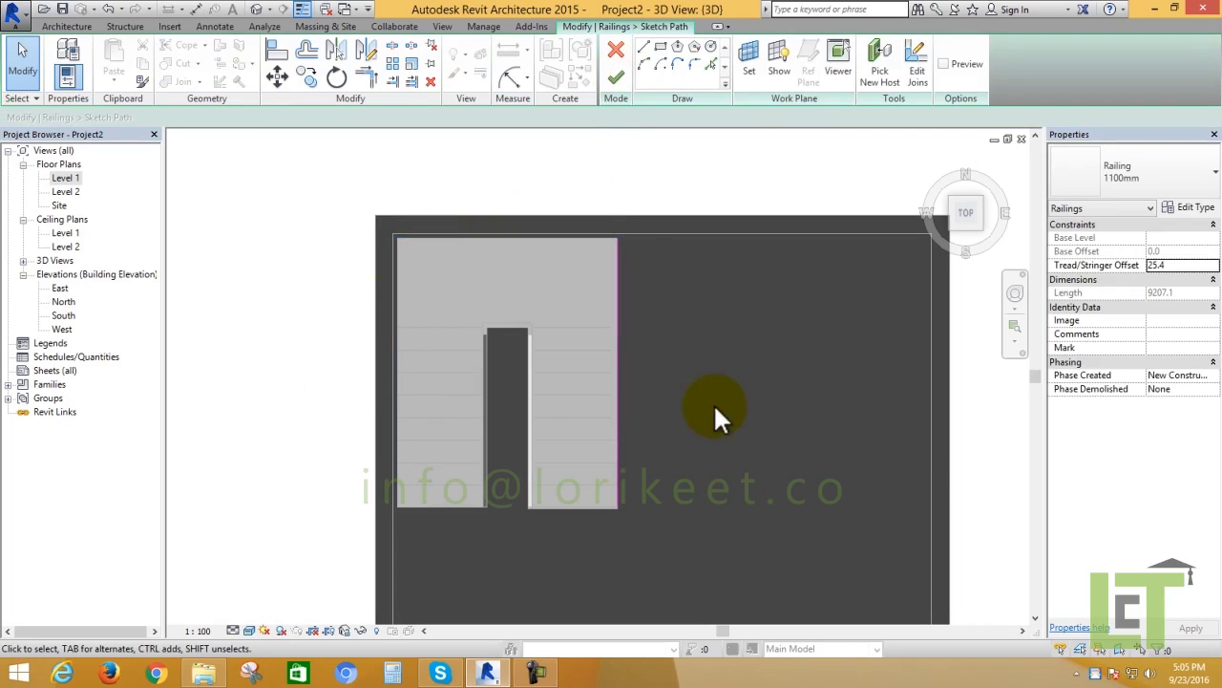
left_click(618, 76)
left_click(615, 179)
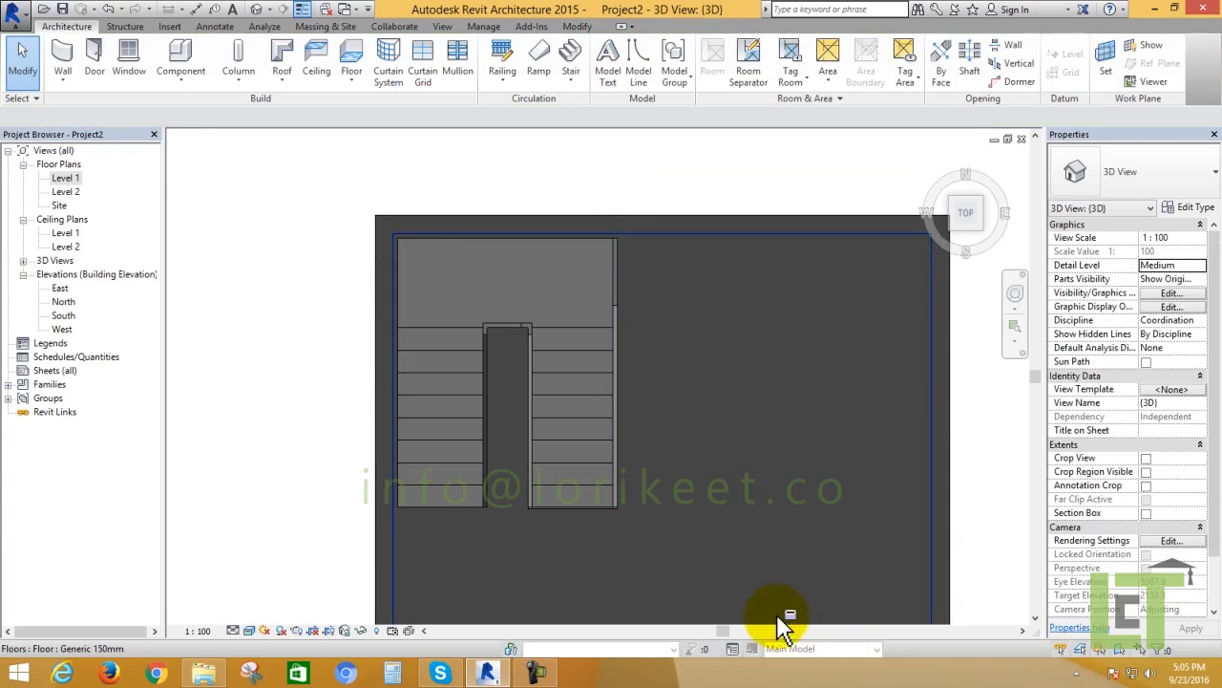
mouse_move(778, 625)
middle_mouse_down("shift")
mouse_move(682, 418)
mouse_move(688, 358)
middle_mouse_up("shift")
mouse_move(677, 397)
middle_mouse_down("shift")
mouse_move(628, 387)
mouse_move(823, 421)
mouse_move(710, 401)
mouse_move(451, 583)
middle_mouse_up("shift")
- Select the inner stair railing and duplicate its 1100mm type as a new type named 1
scroll(482, 439, "up", 3)
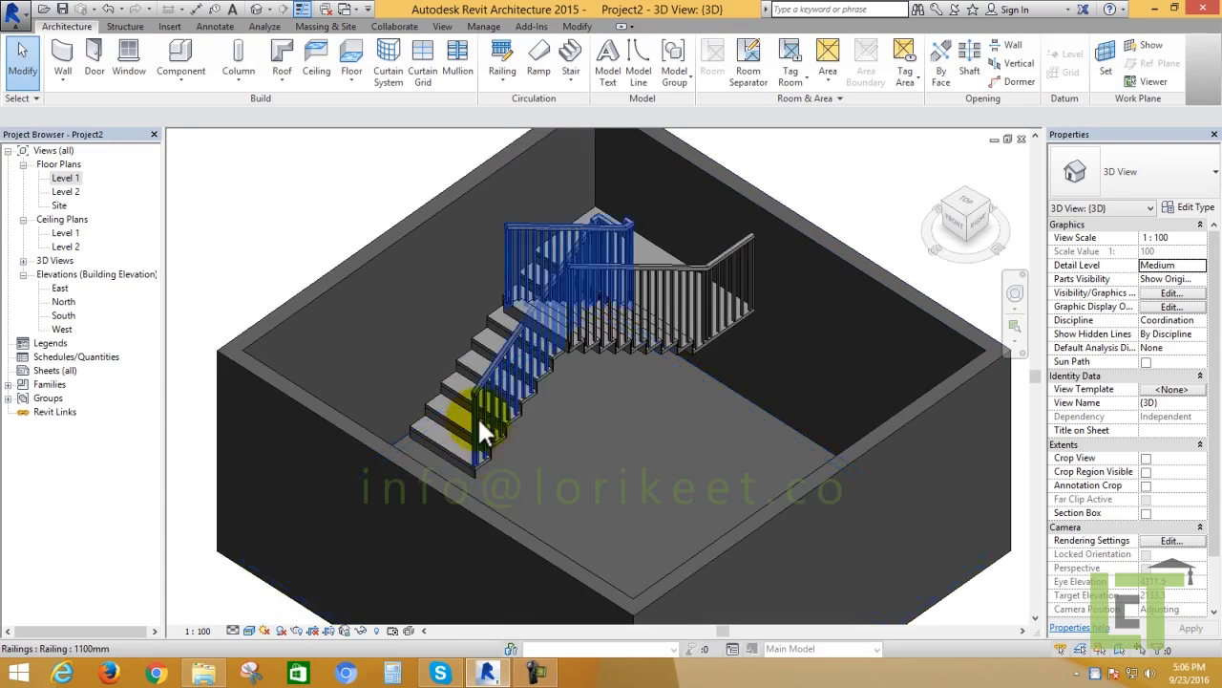
scroll(485, 411, "up", 3)
left_click(481, 382)
scroll(540, 528, "down", 3)
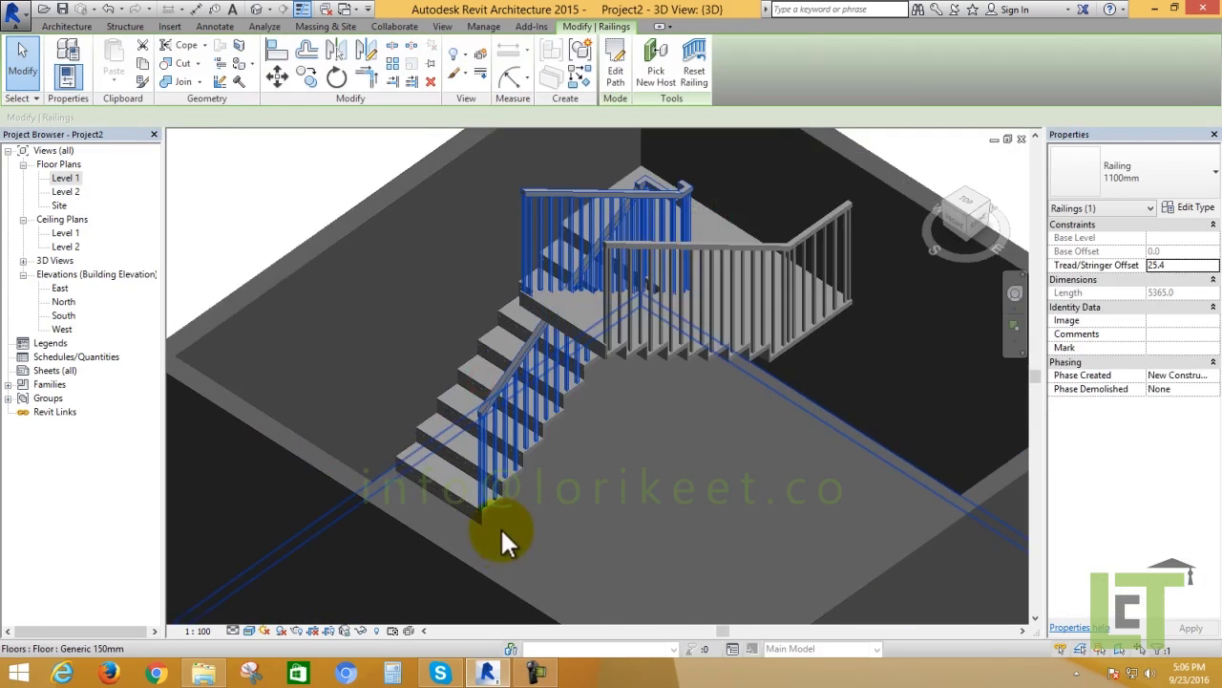
scroll(500, 526, "down", 3)
scroll(683, 512, "down", 1)
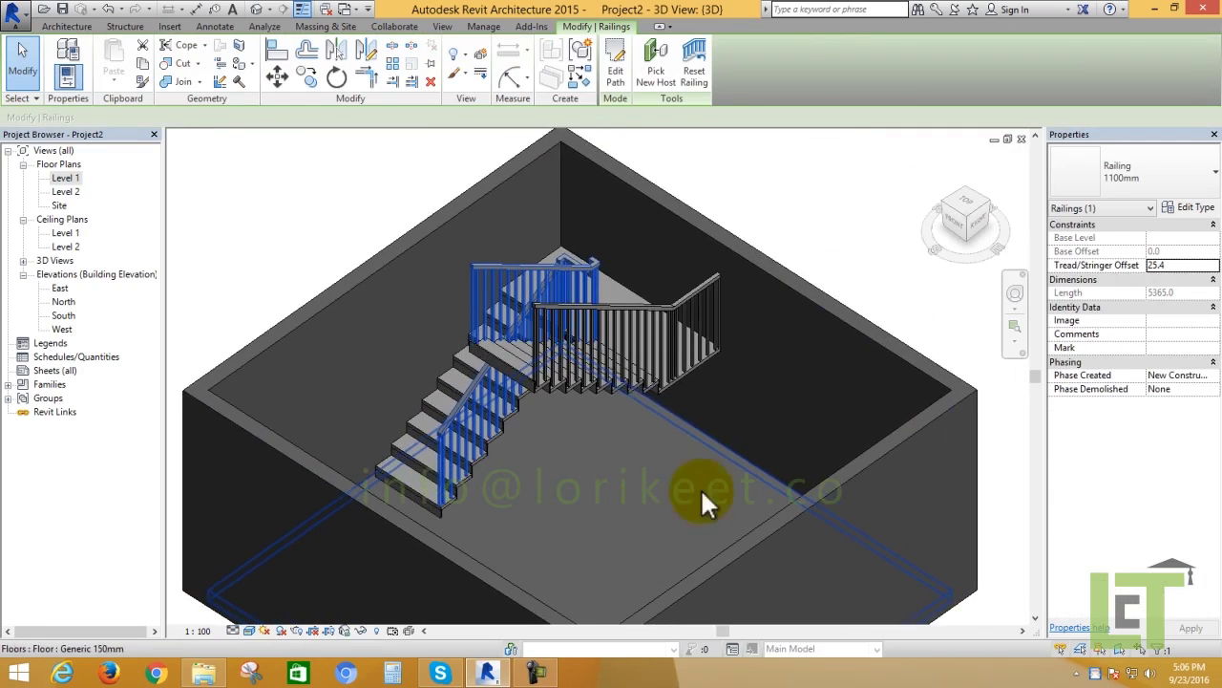
left_click(1192, 210)
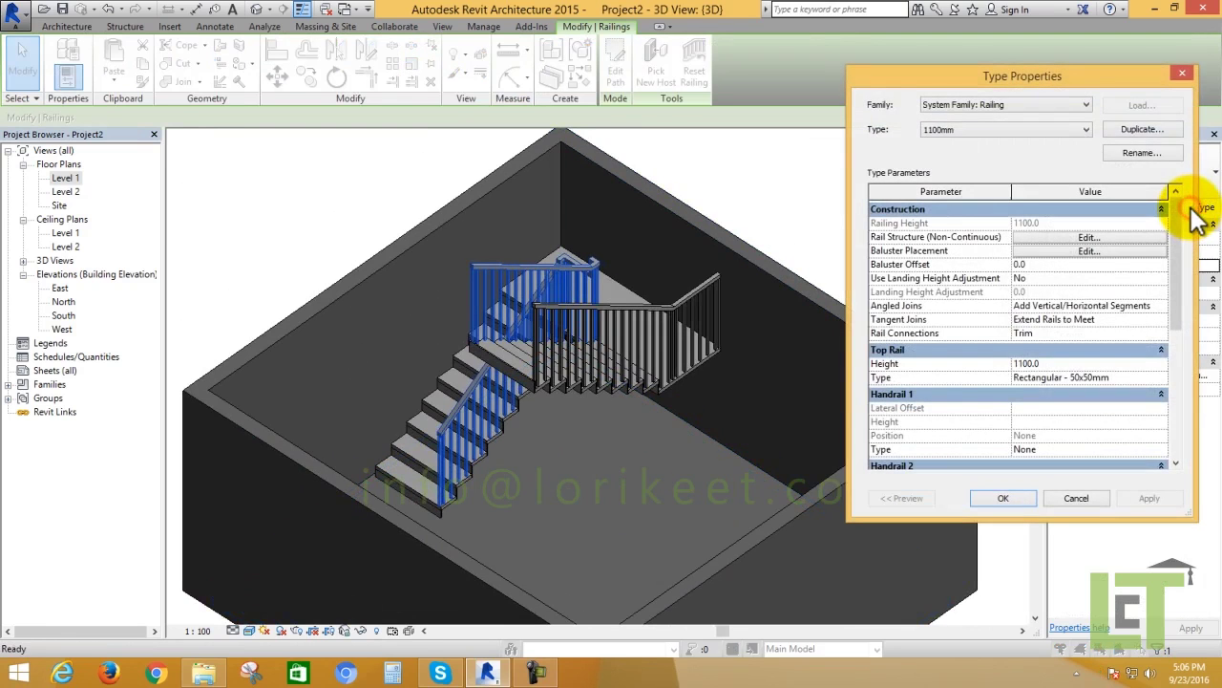
left_click(1131, 125)
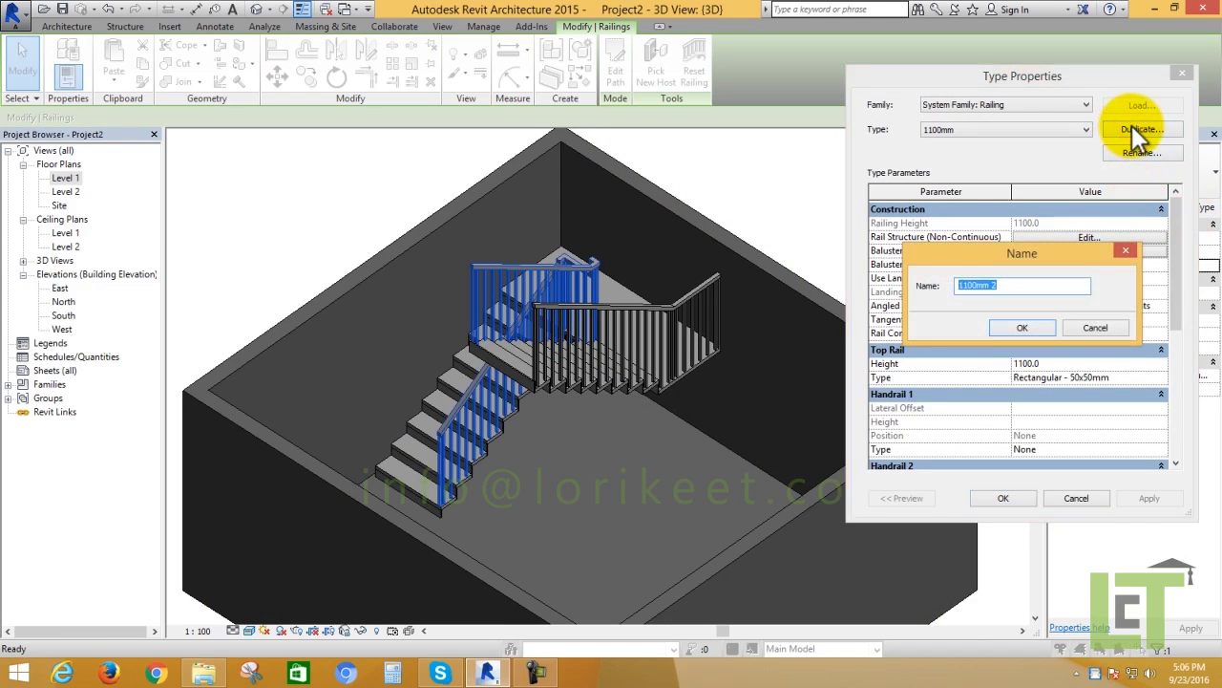
type("1")
left_click(1015, 328)
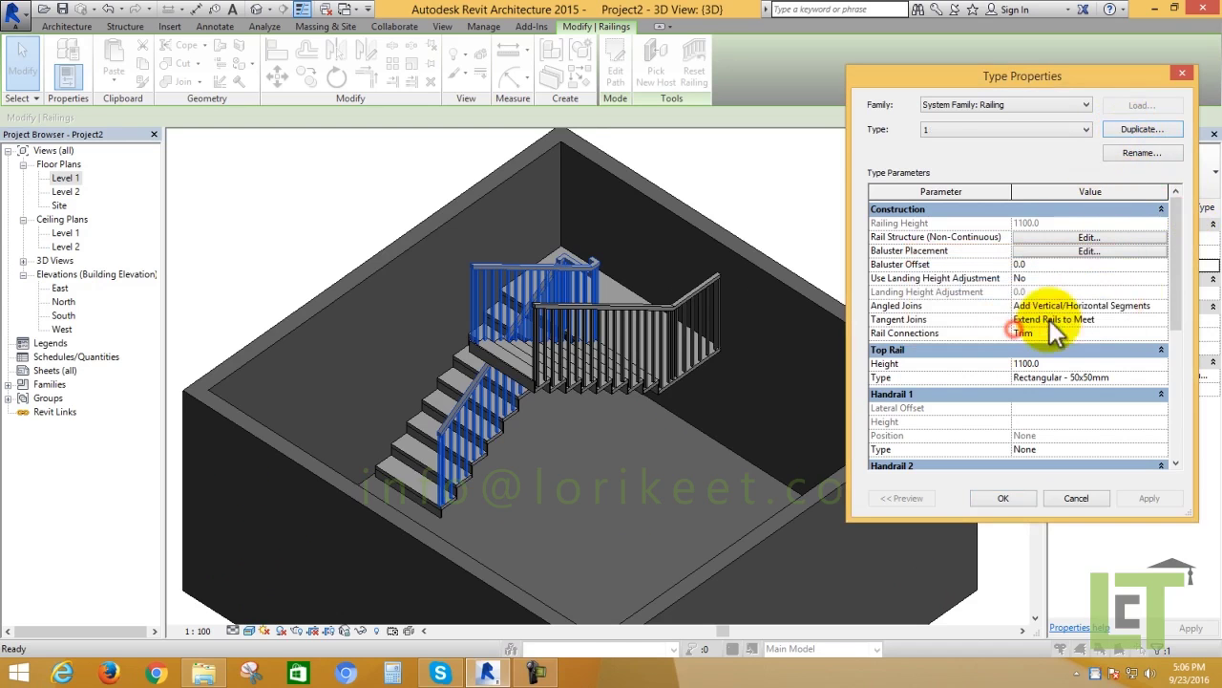
- Set baluster placement to Spread Pattern To Fit without per-tread balusters, and confirm
left_click(1055, 250)
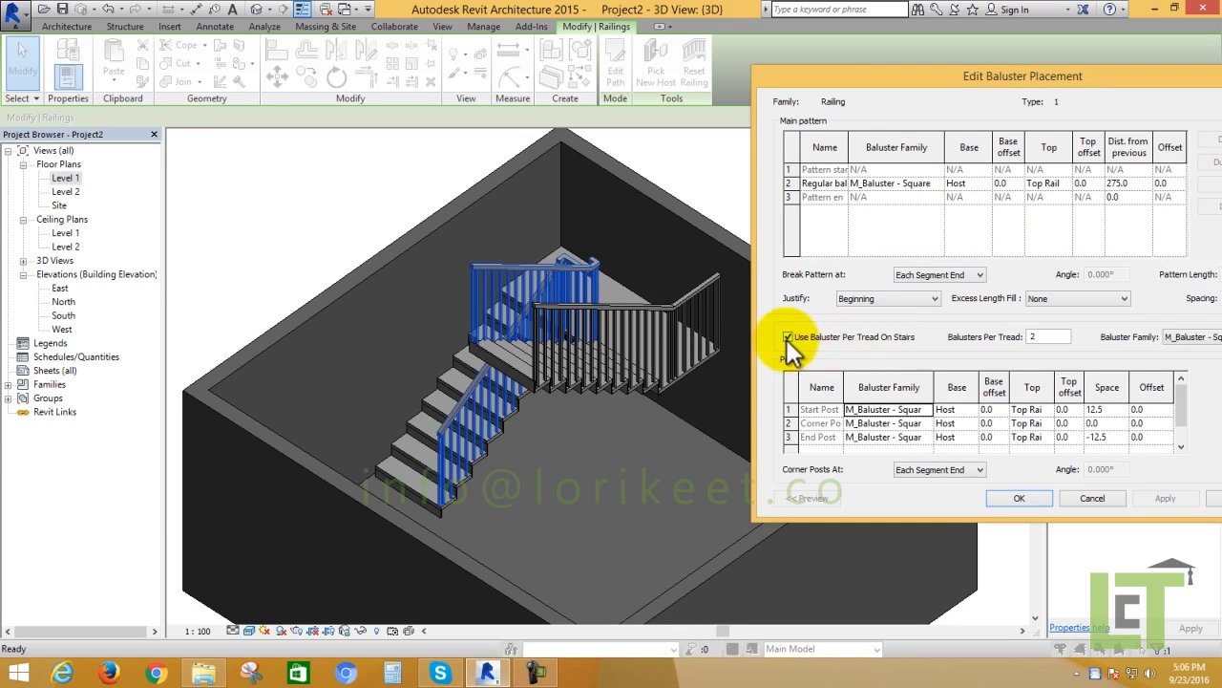
left_click(787, 337)
left_click(872, 299)
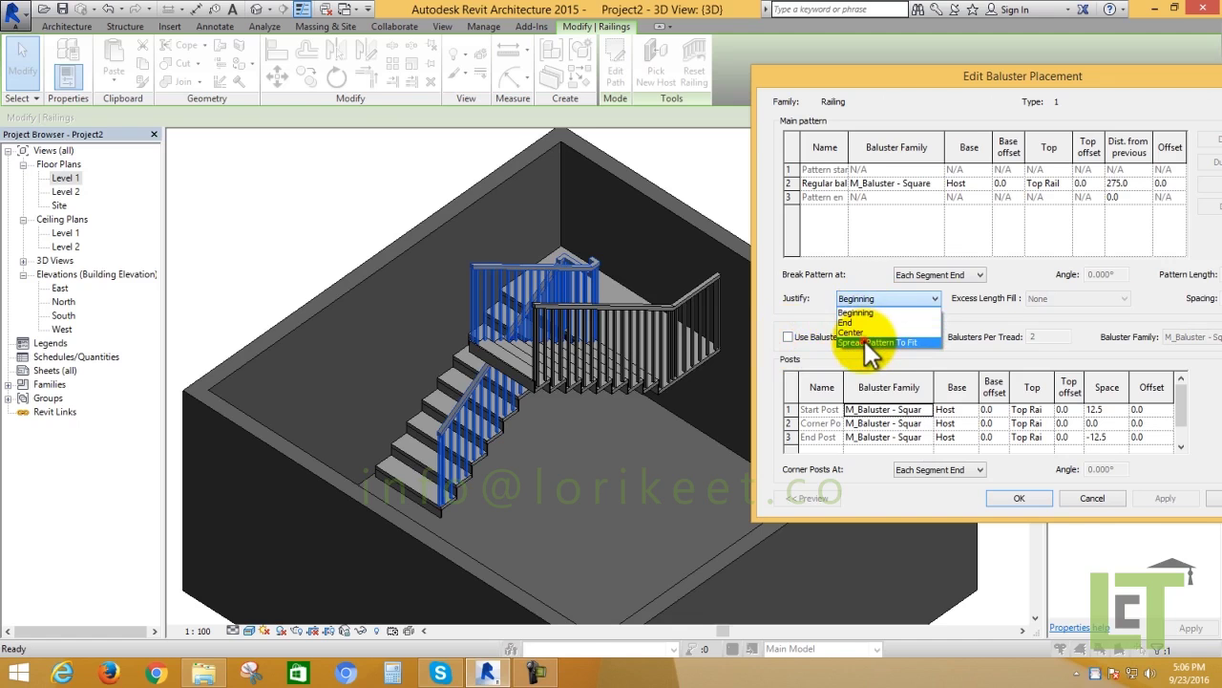
left_click(865, 340)
left_click(1020, 497)
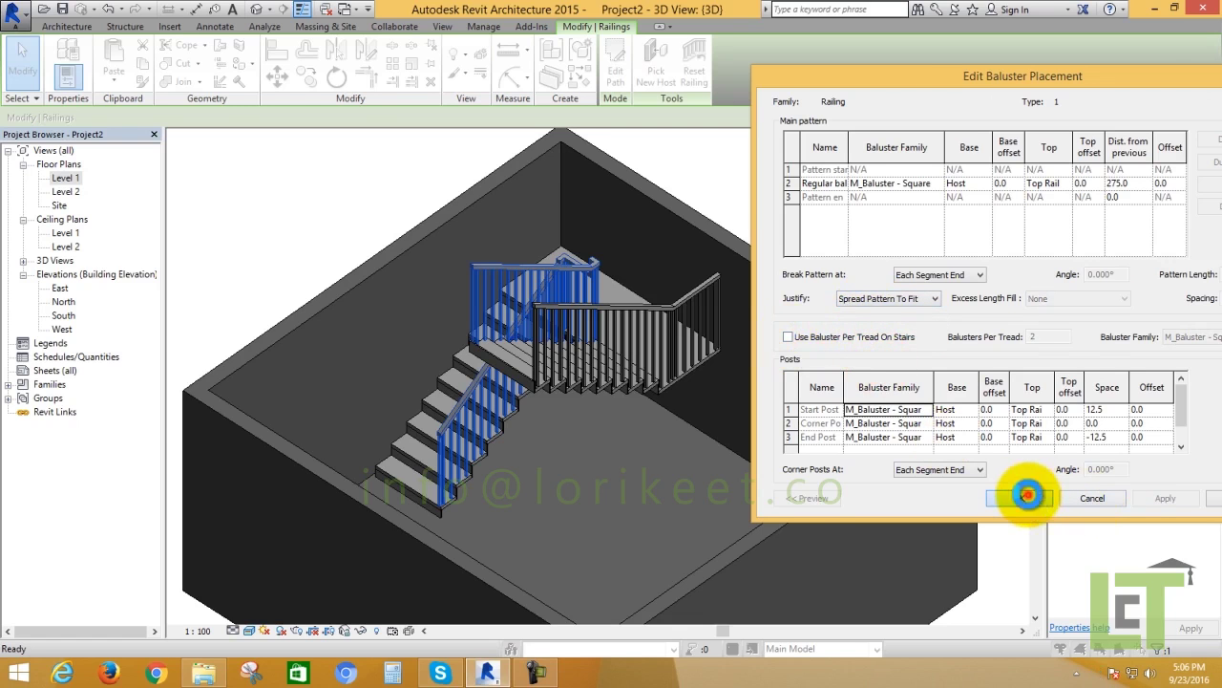
left_click(1003, 499)
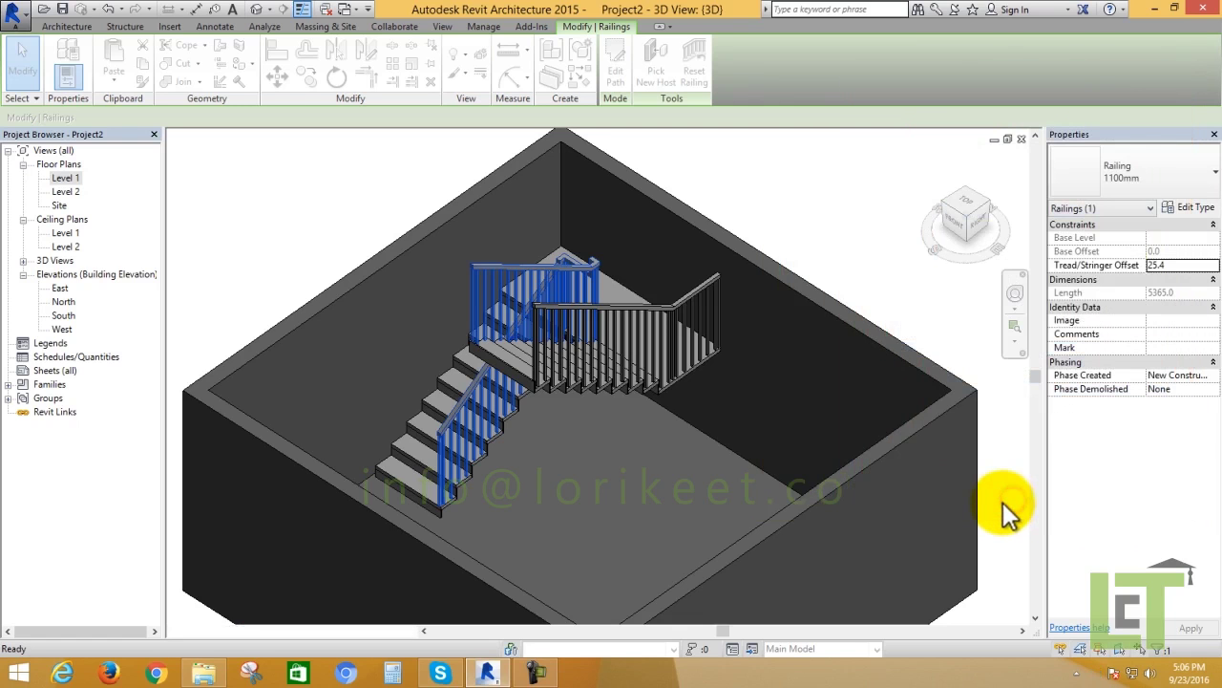
left_click(285, 161)
- Switch the landing railing to railing type 1, then orbit to view it from another side
scroll(479, 331, "up", 3)
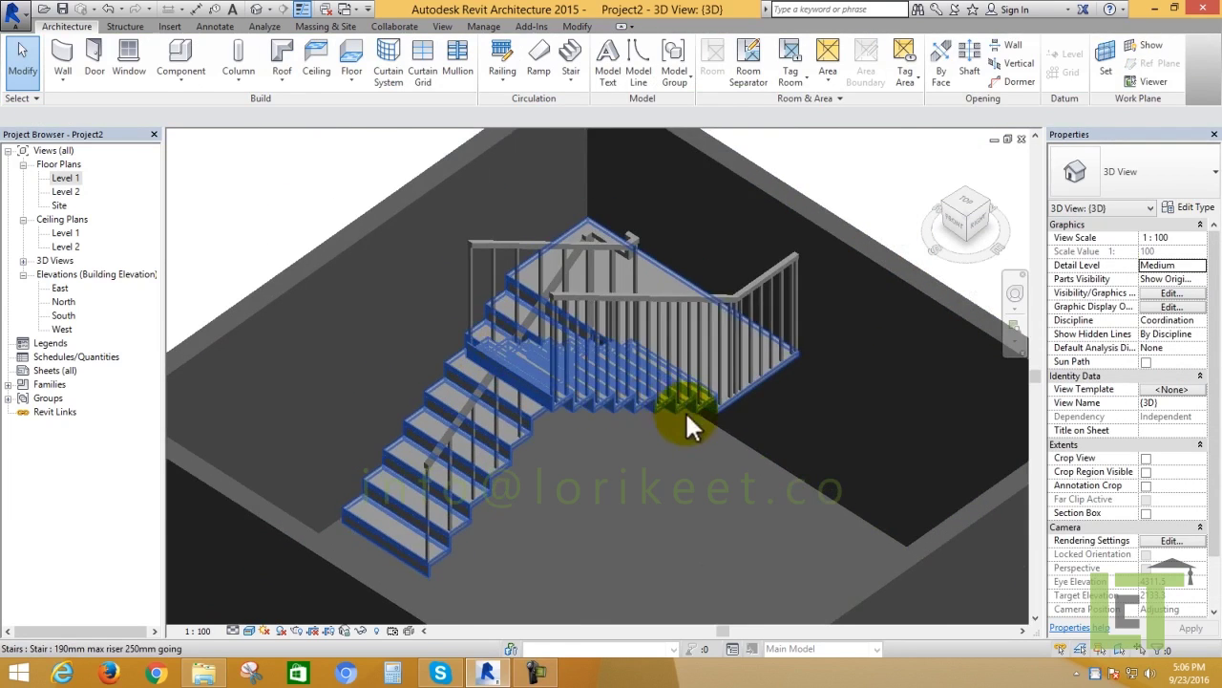
left_click(663, 304)
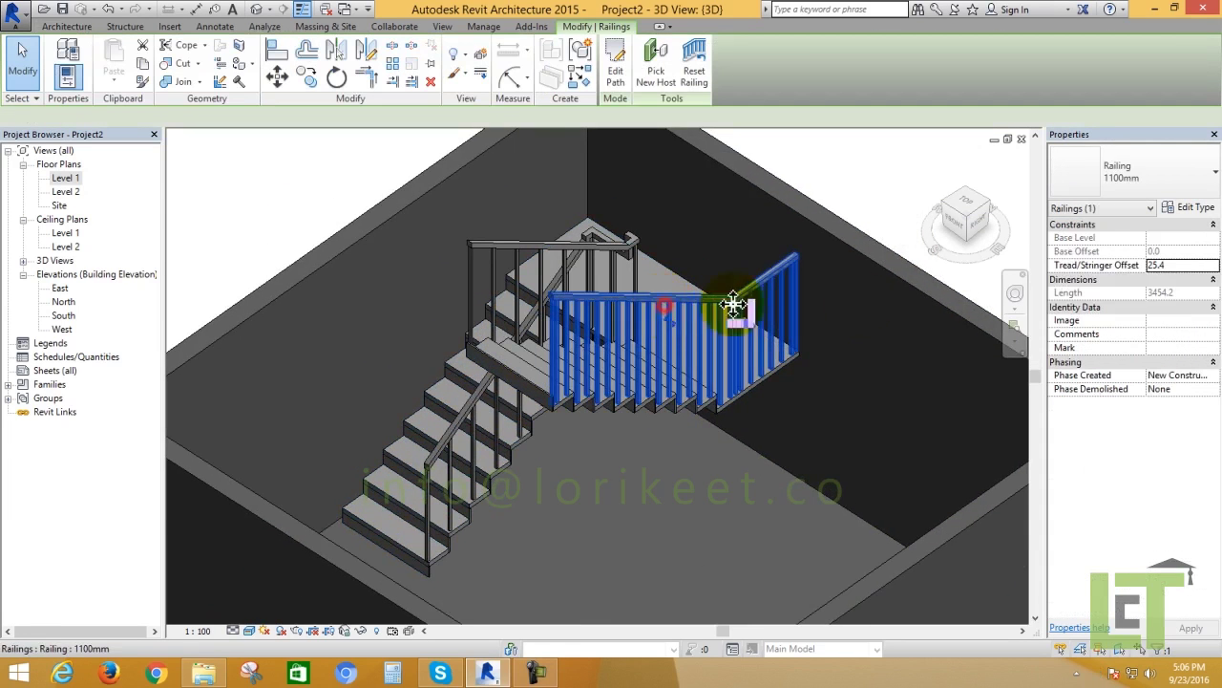
left_click(1143, 179)
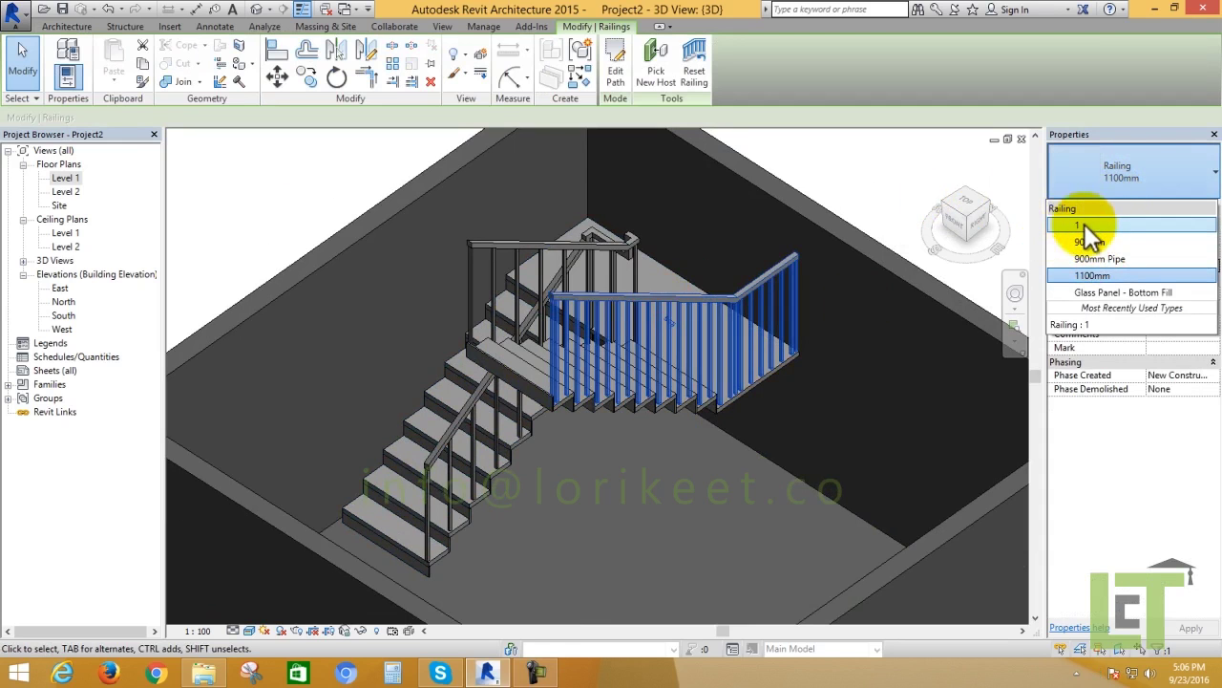
left_click(1092, 223)
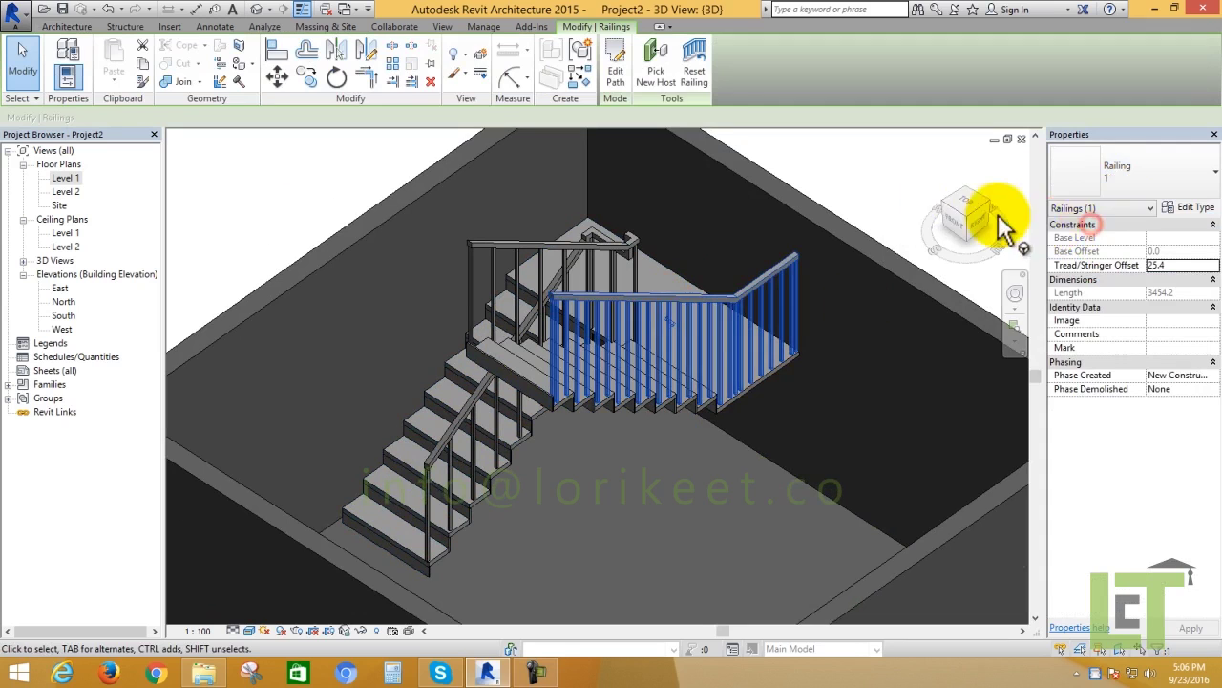
left_click(842, 159)
scroll(619, 330, "down", 5)
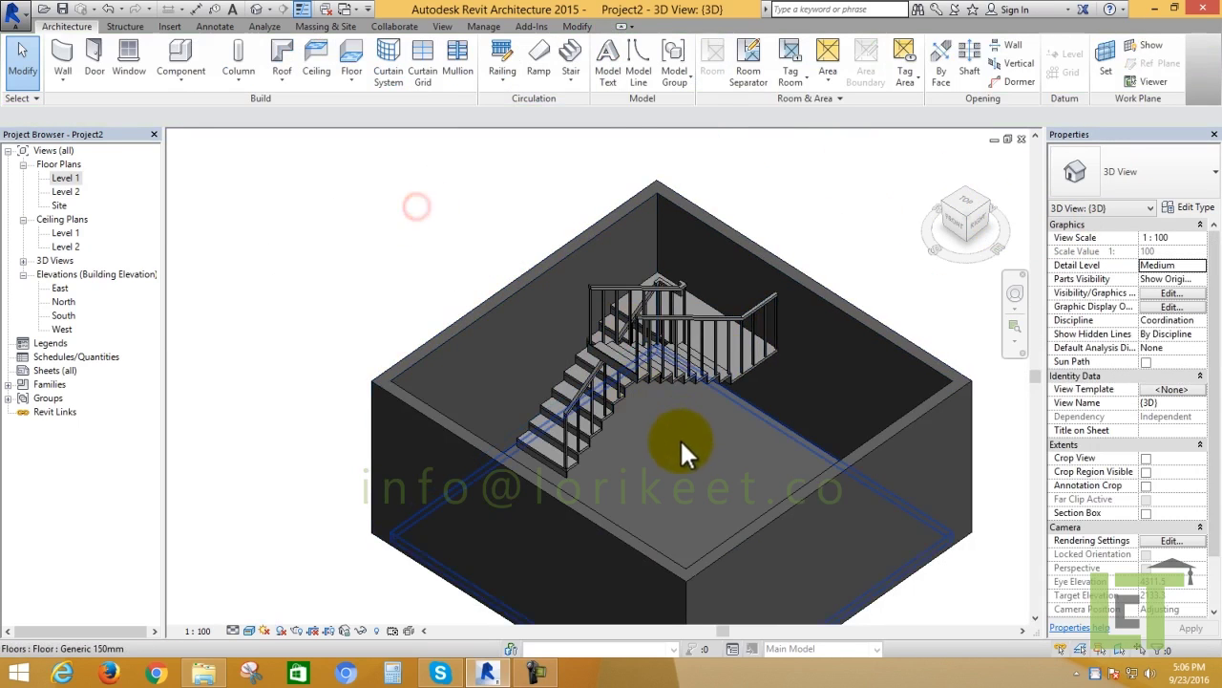
mouse_move(671, 457)
middle_mouse_down("shift")
mouse_move(720, 455)
mouse_move(563, 330)
middle_mouse_up("shift")
scroll(588, 378, "down", 3)
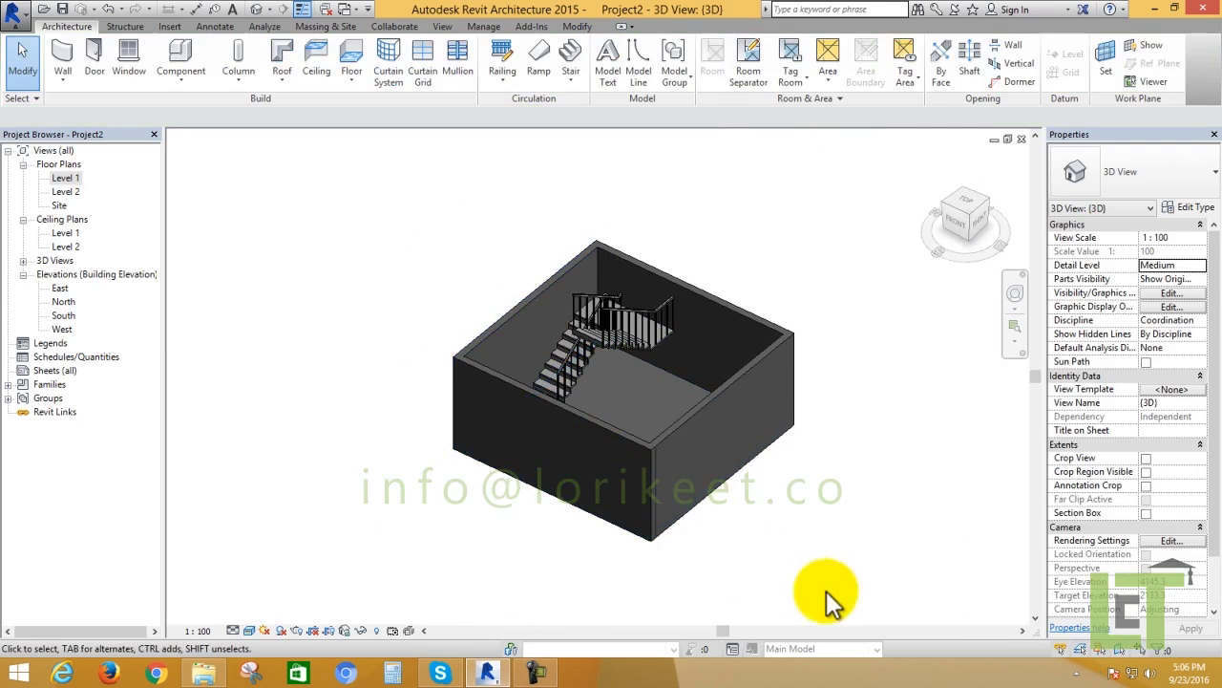
- Copy the walls, floor, stair and railings and paste them aligned to Level 2
left_click_drag(669, 403, 335, 191)
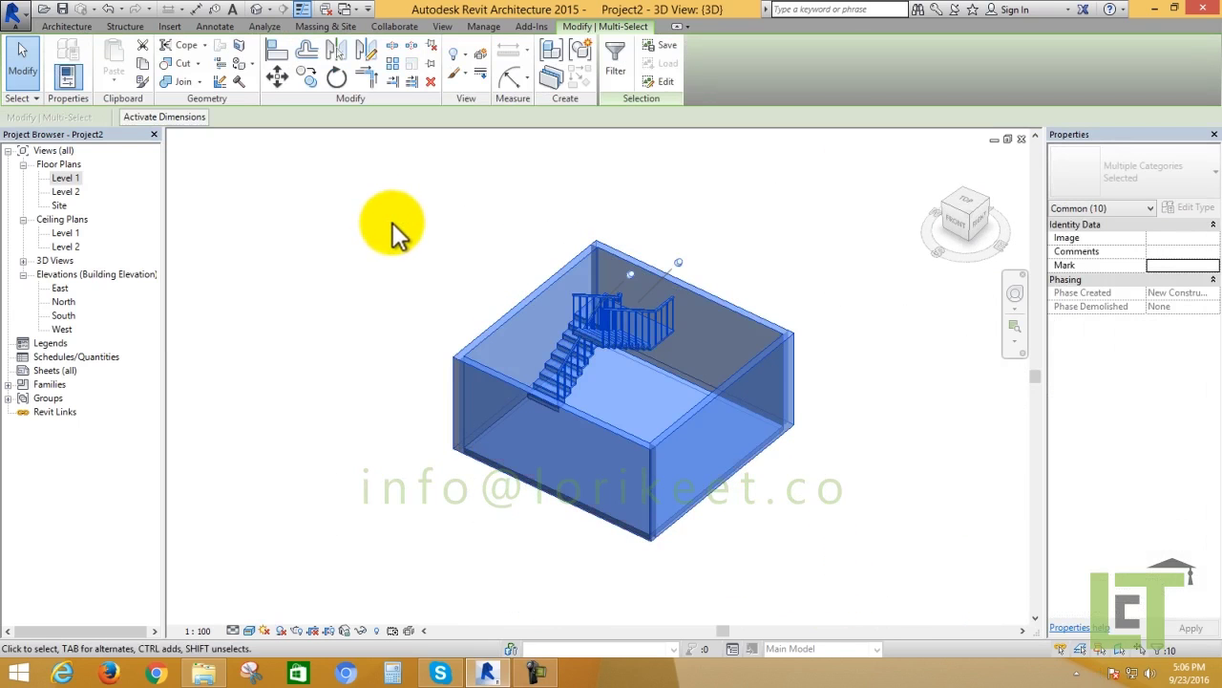
left_click(145, 66)
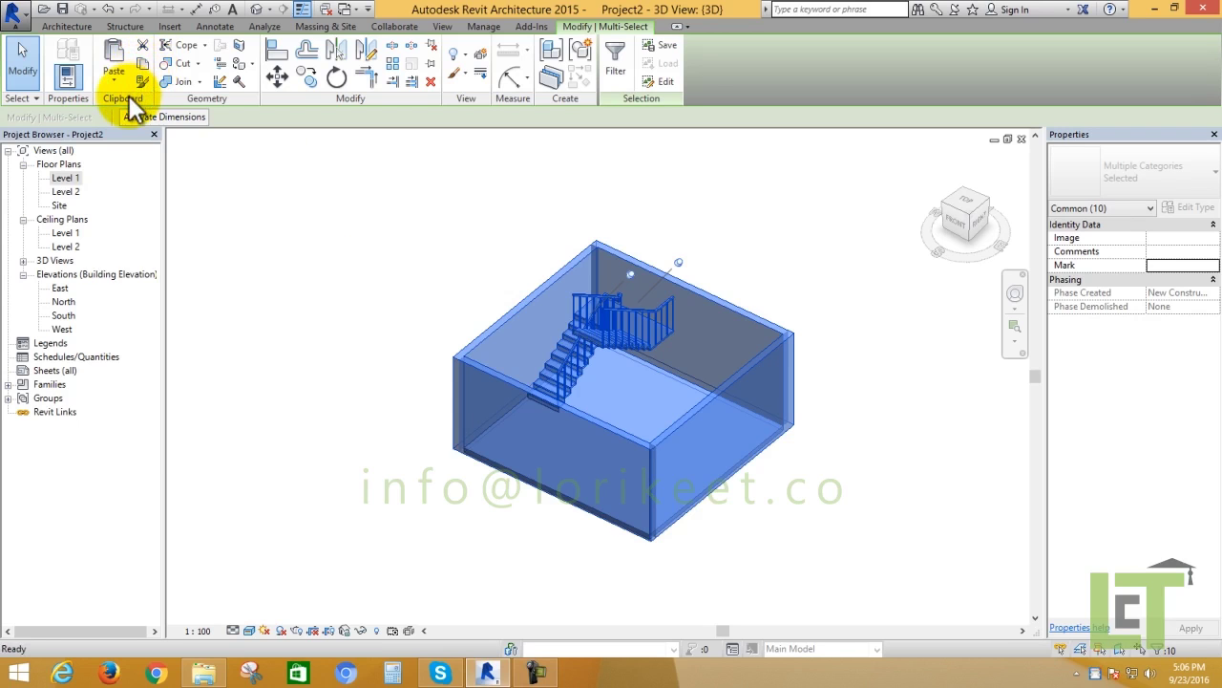
left_click(116, 83)
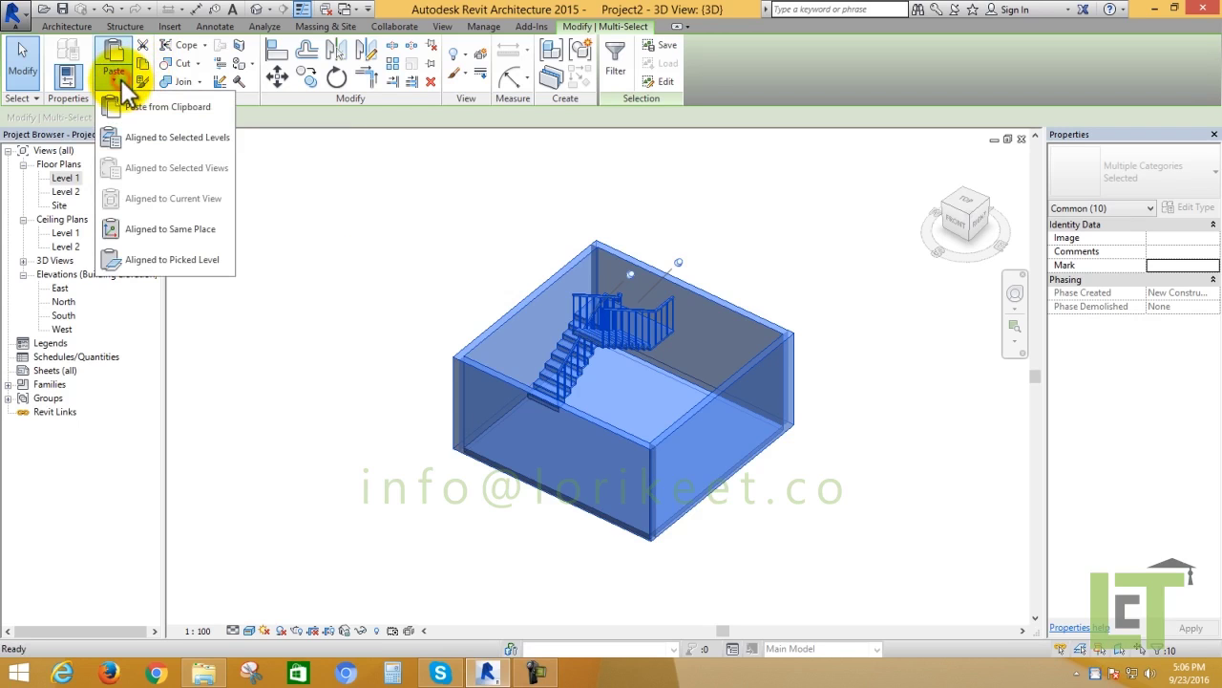
left_click(149, 139)
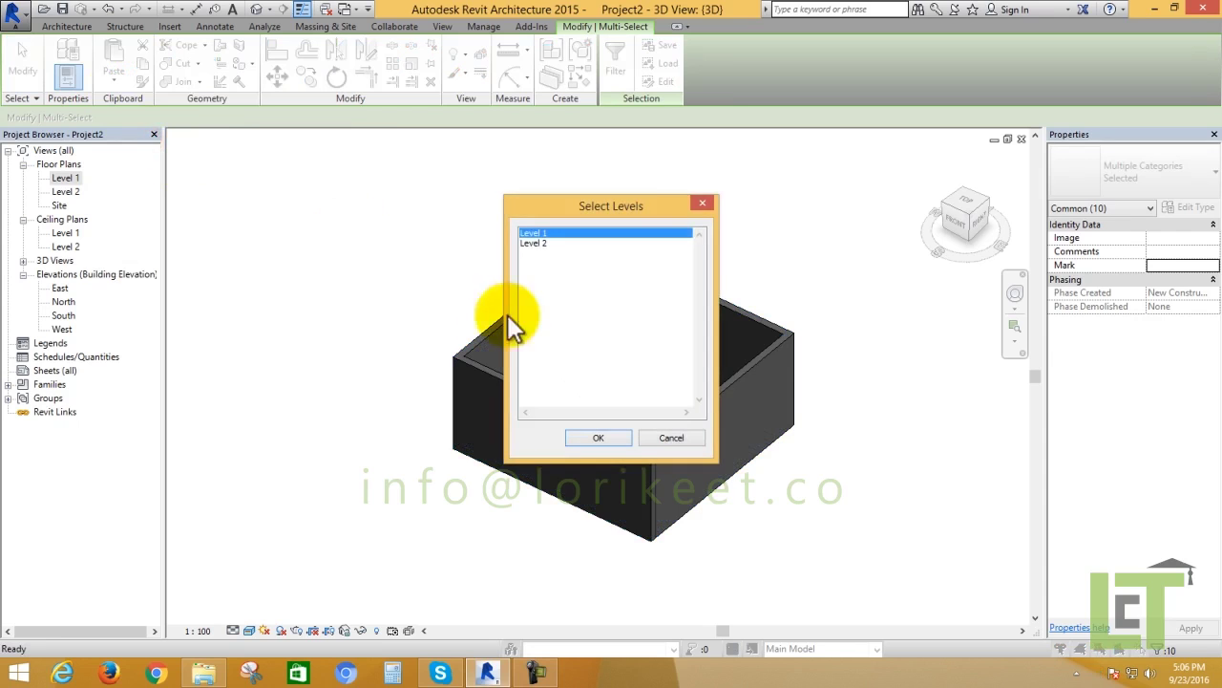
left_click(532, 244)
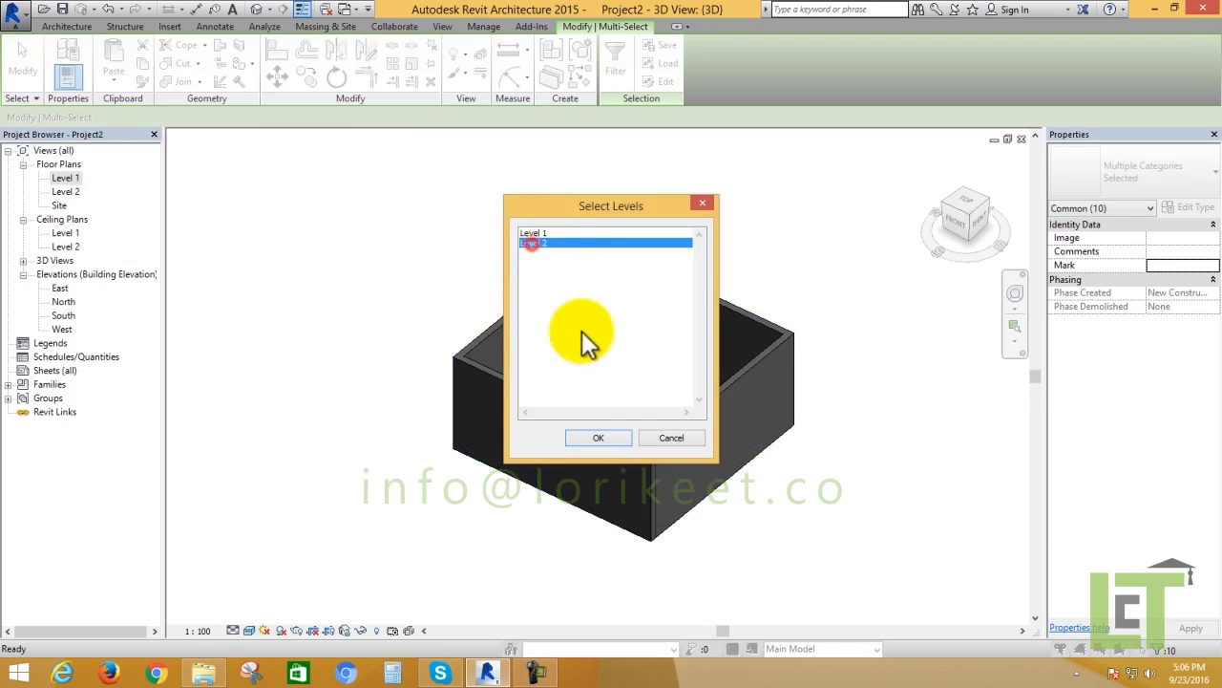
left_click(604, 437)
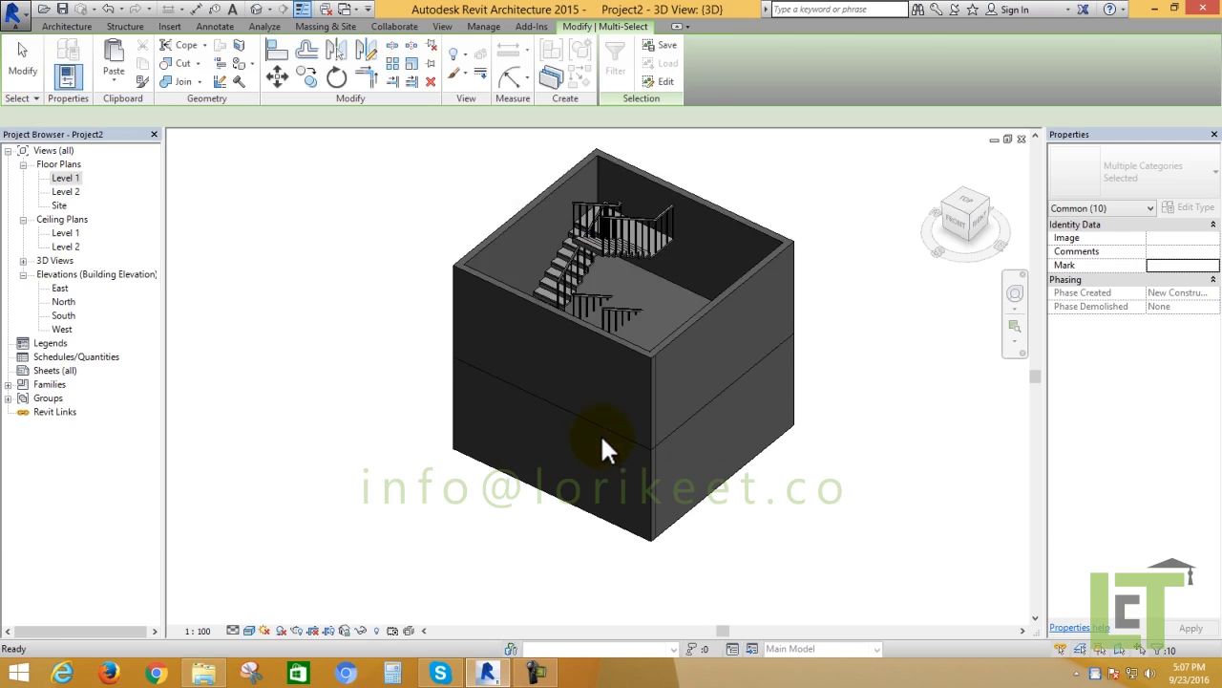
left_click(365, 268)
- Select the two left and two right front walls and hide them in this view
mouse_move(838, 533)
middle_mouse_down()
mouse_move(814, 520)
mouse_move(895, 497)
mouse_move(888, 469)
middle_mouse_up()
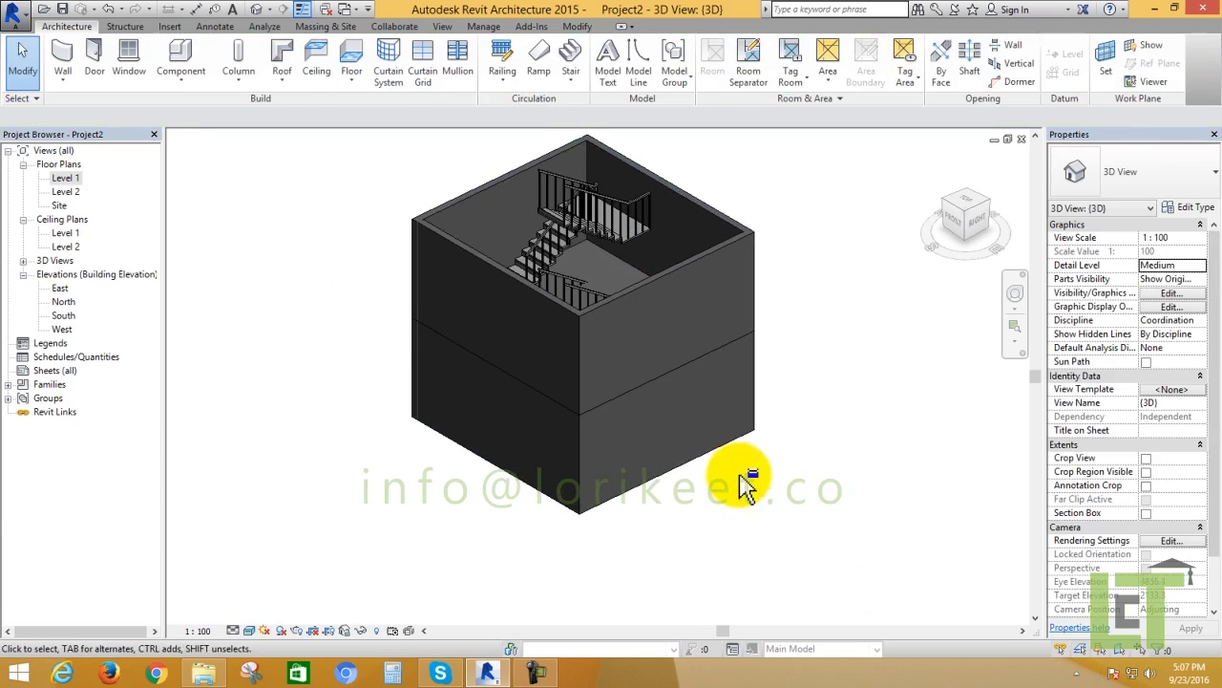
left_click(541, 334)
left_click(516, 428, "ctrl")
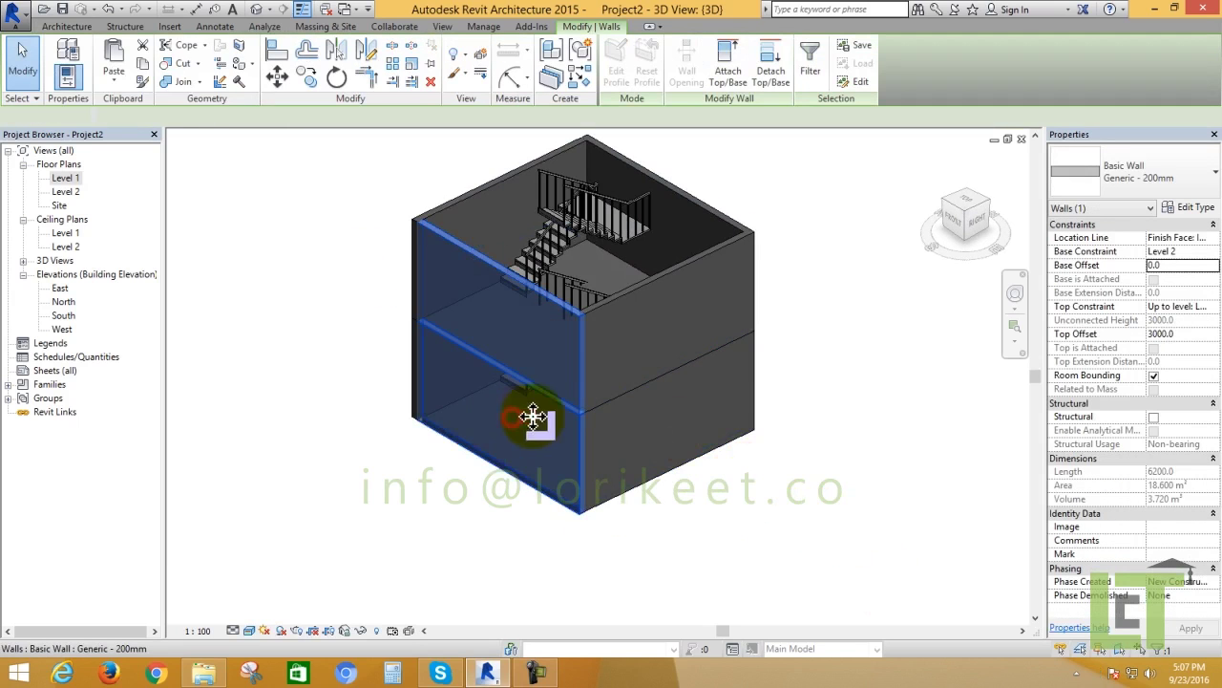
left_click(628, 361, "ctrl")
left_click(655, 422, "ctrl")
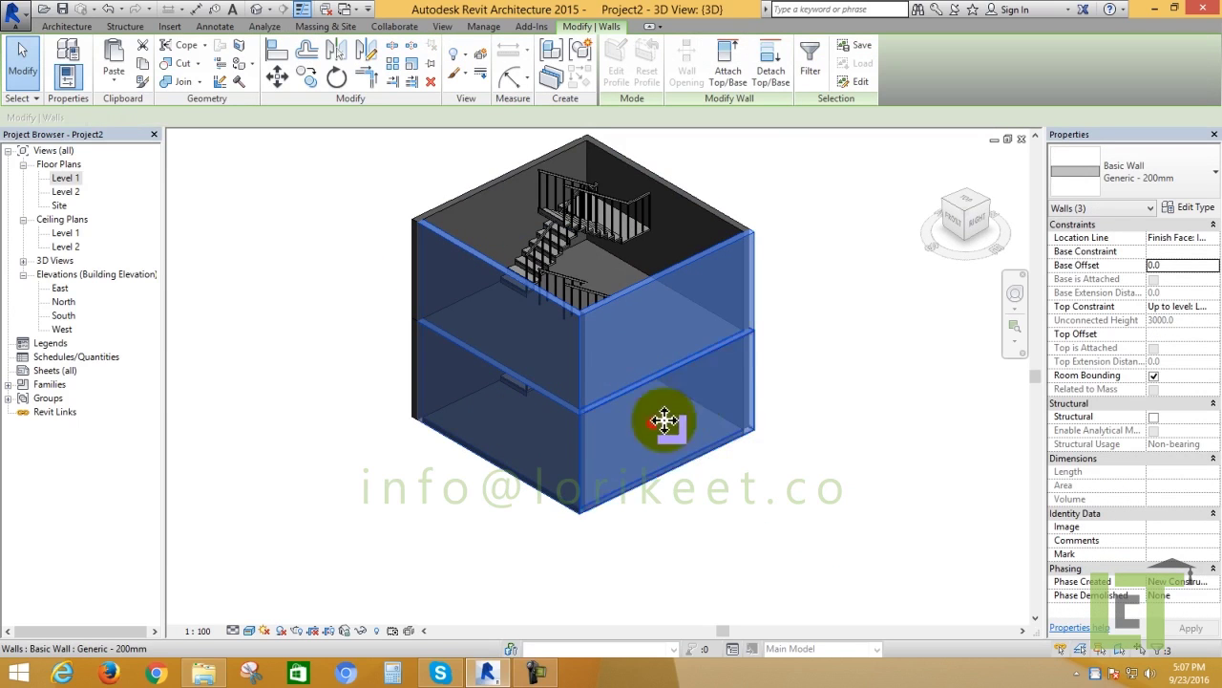
right_click(796, 276)
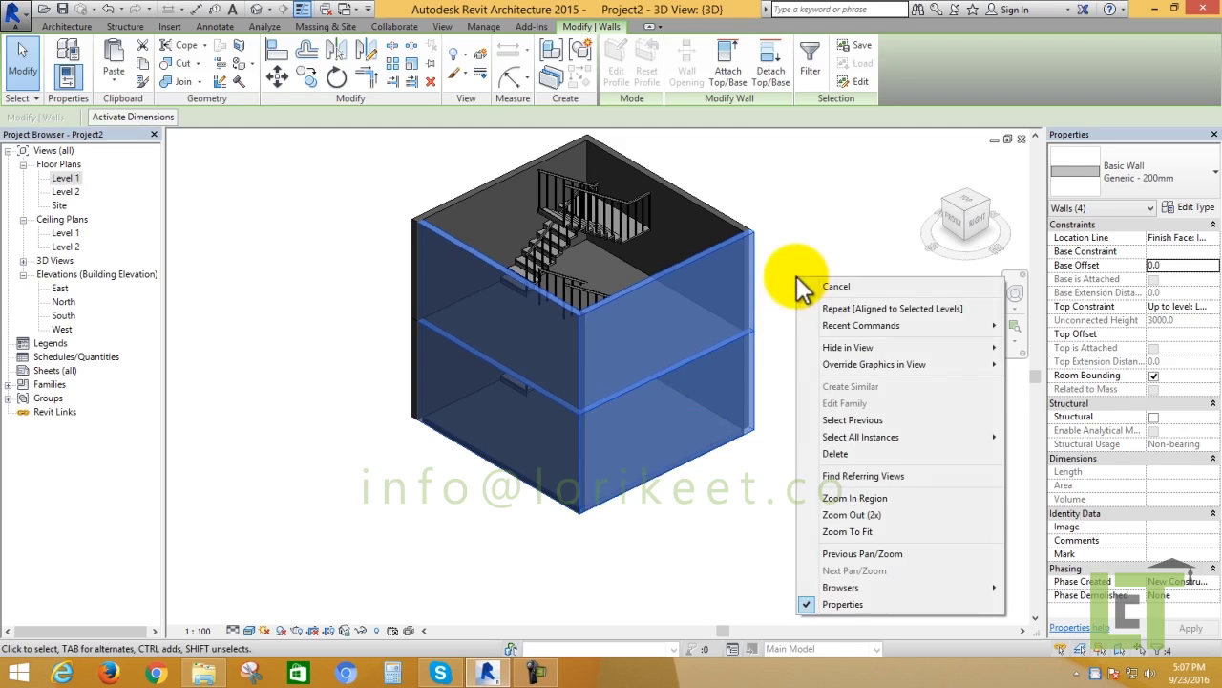
mouse_move(848, 347)
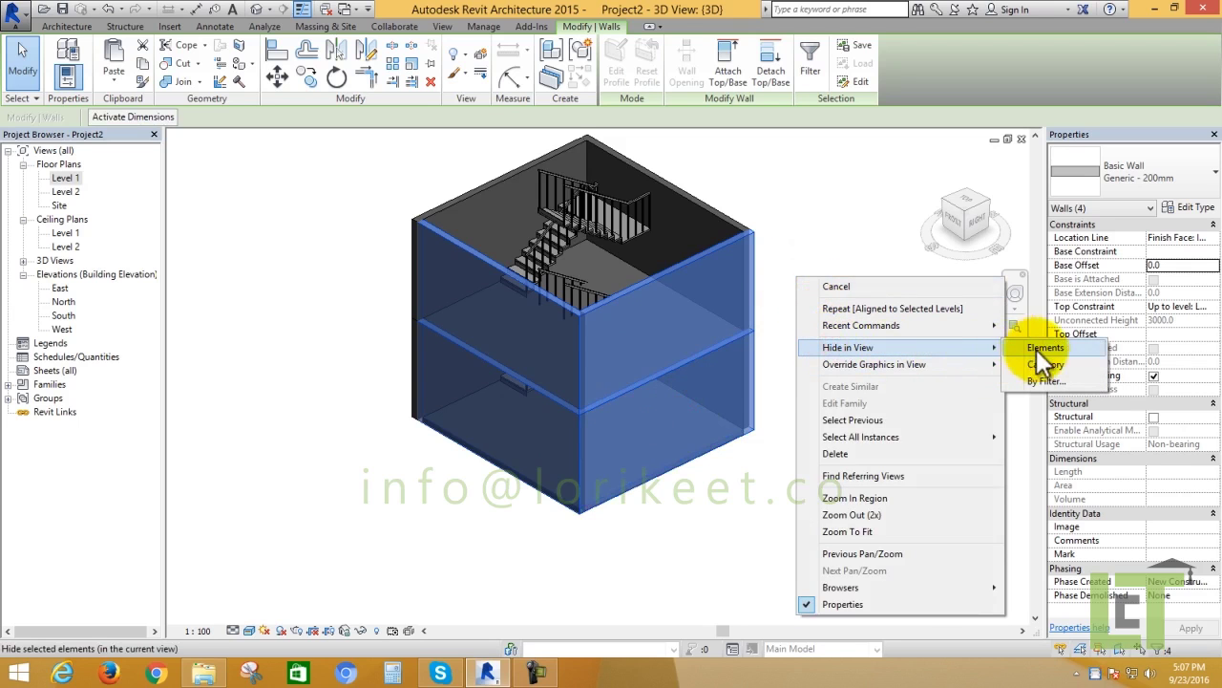
left_click(1046, 365)
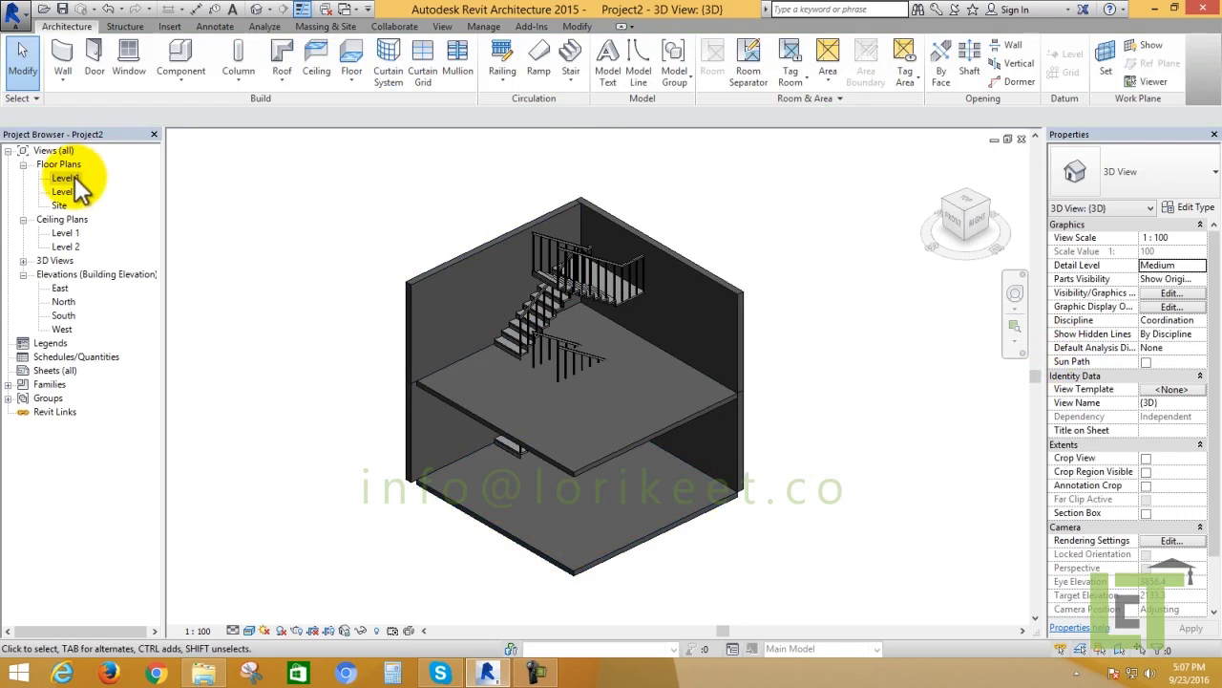
- Open the Level 1 floor plan and start a rectangular shaft opening sketch
double_click(65, 177)
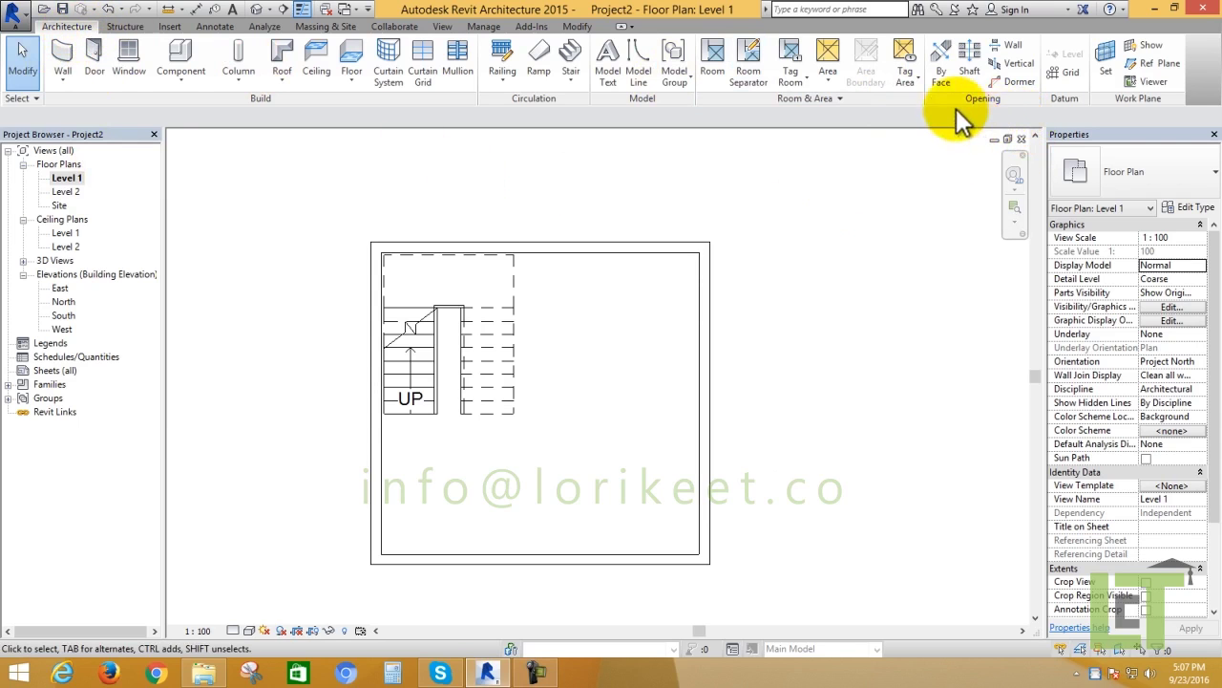
left_click(967, 65)
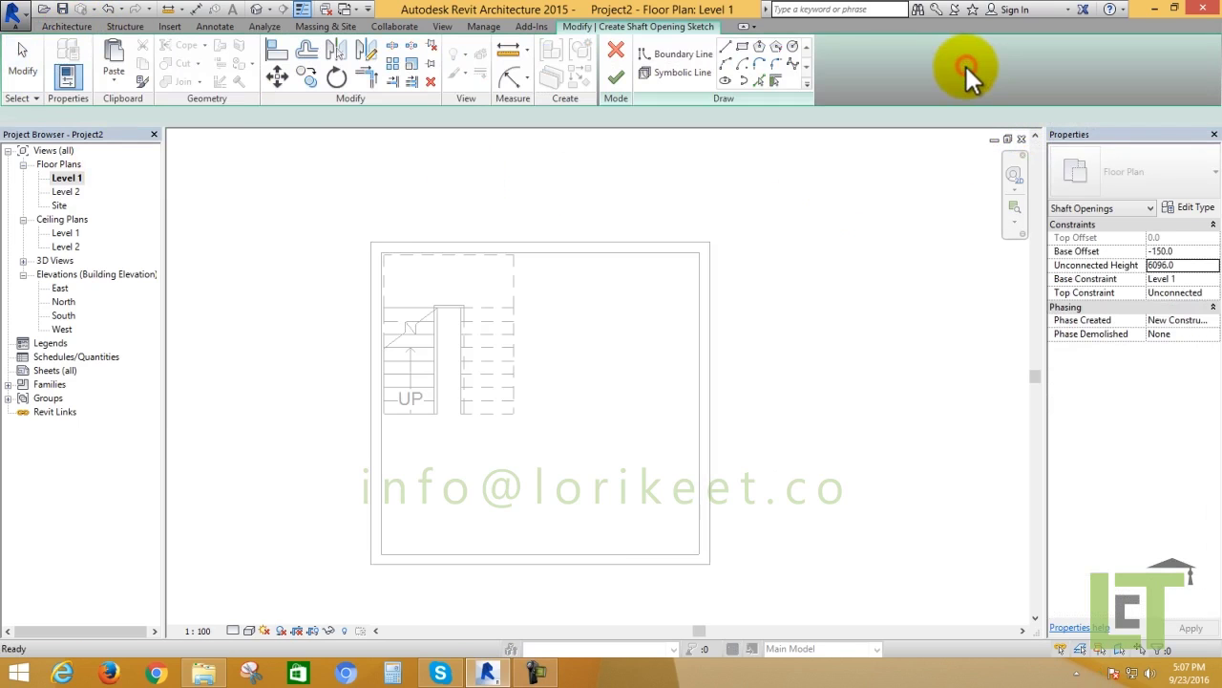
left_click(742, 47)
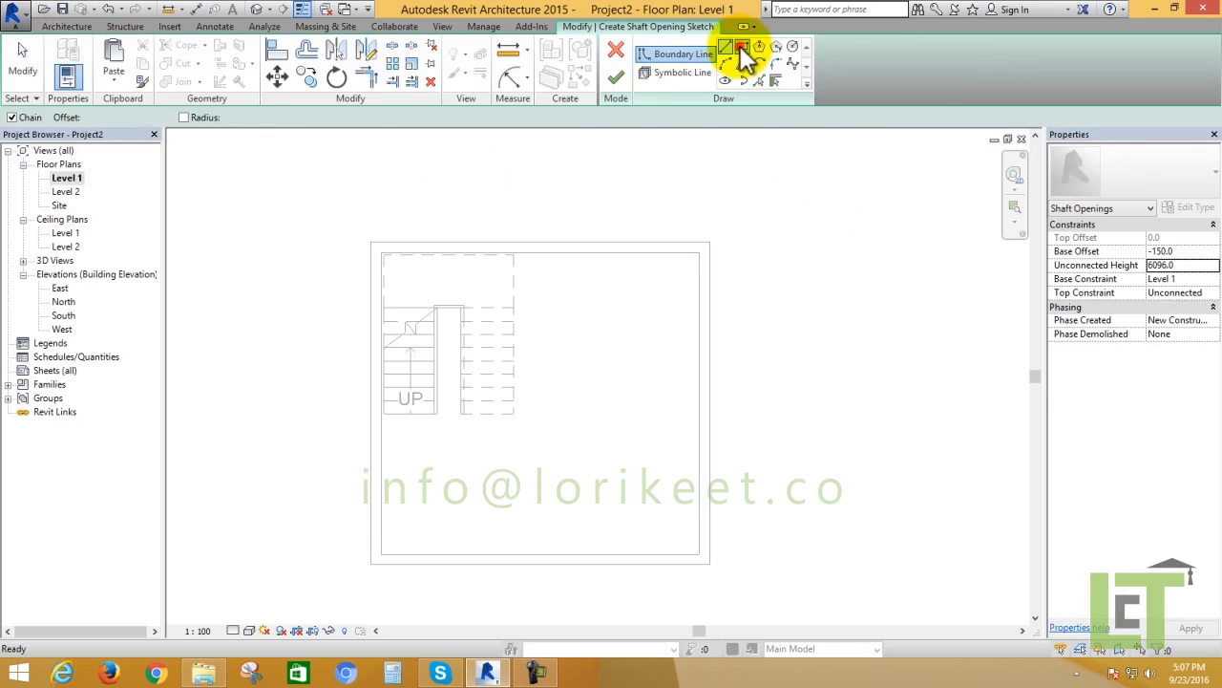
scroll(401, 259, "up", 2)
scroll(385, 262, "up", 2)
scroll(386, 265, "up", 2)
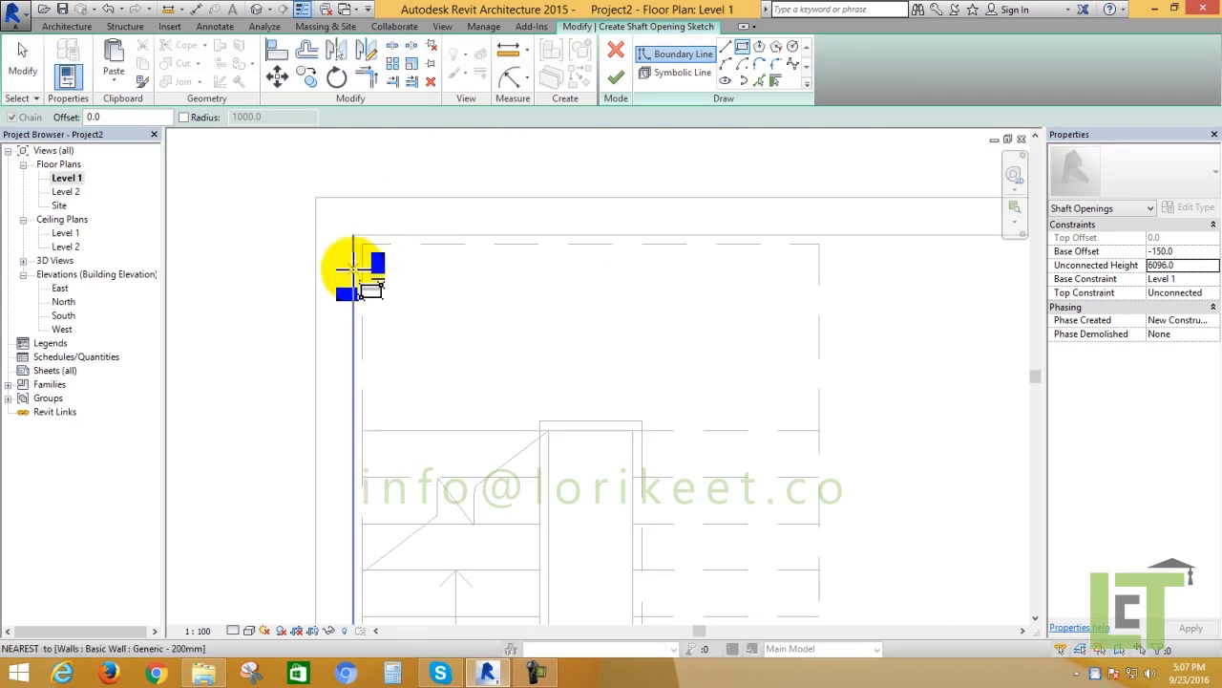
- Sketch the rectangle from the wall end to below the stair, covering its footprint
left_click(365, 245)
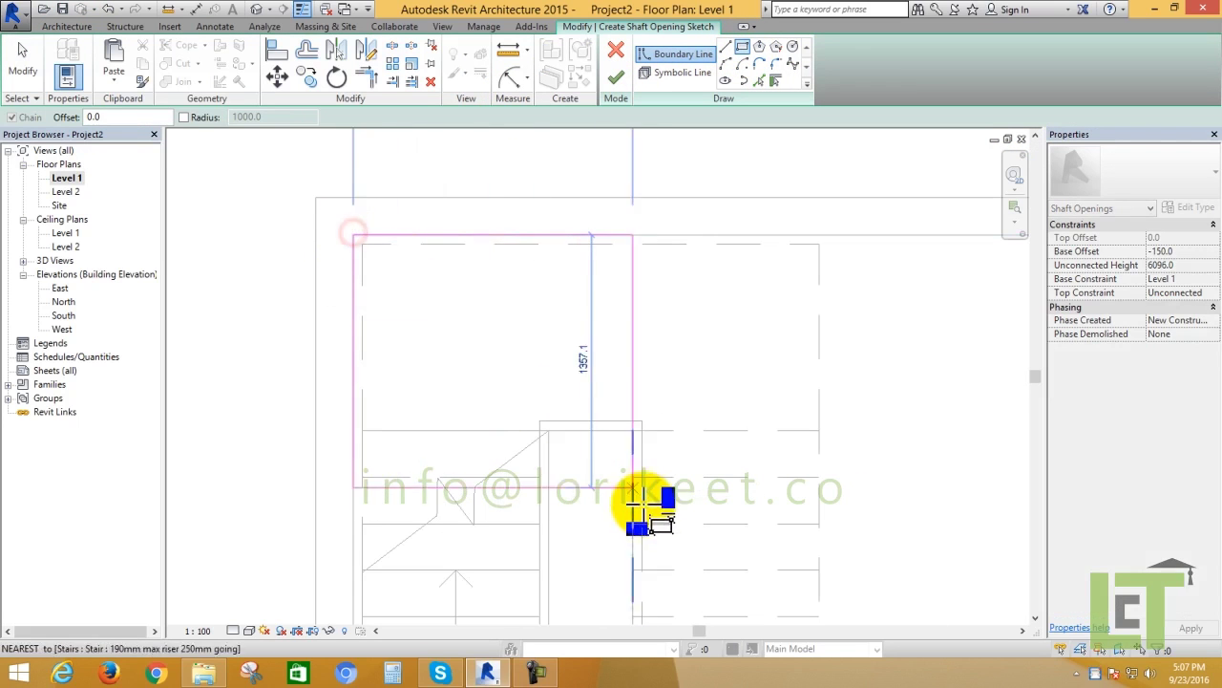
scroll(646, 499, "down", 1)
scroll(668, 535, "down", 1)
scroll(696, 564, "down", 1)
scroll(587, 382, "up", 2)
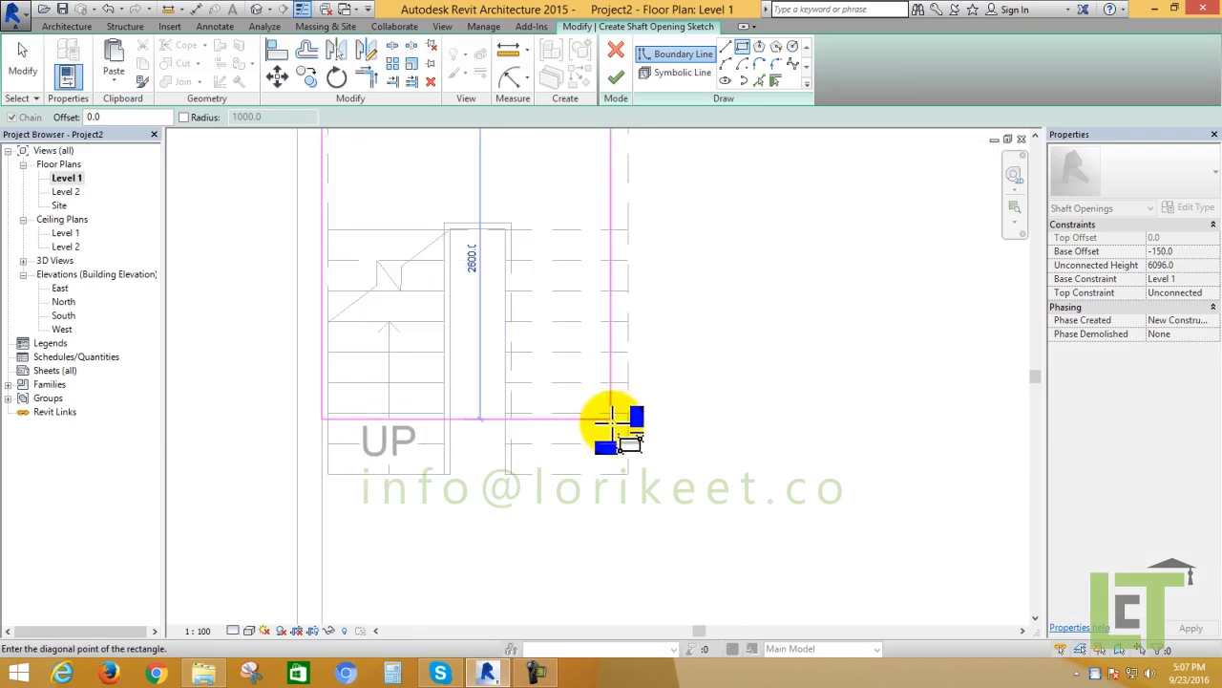
scroll(621, 435, "up", 1)
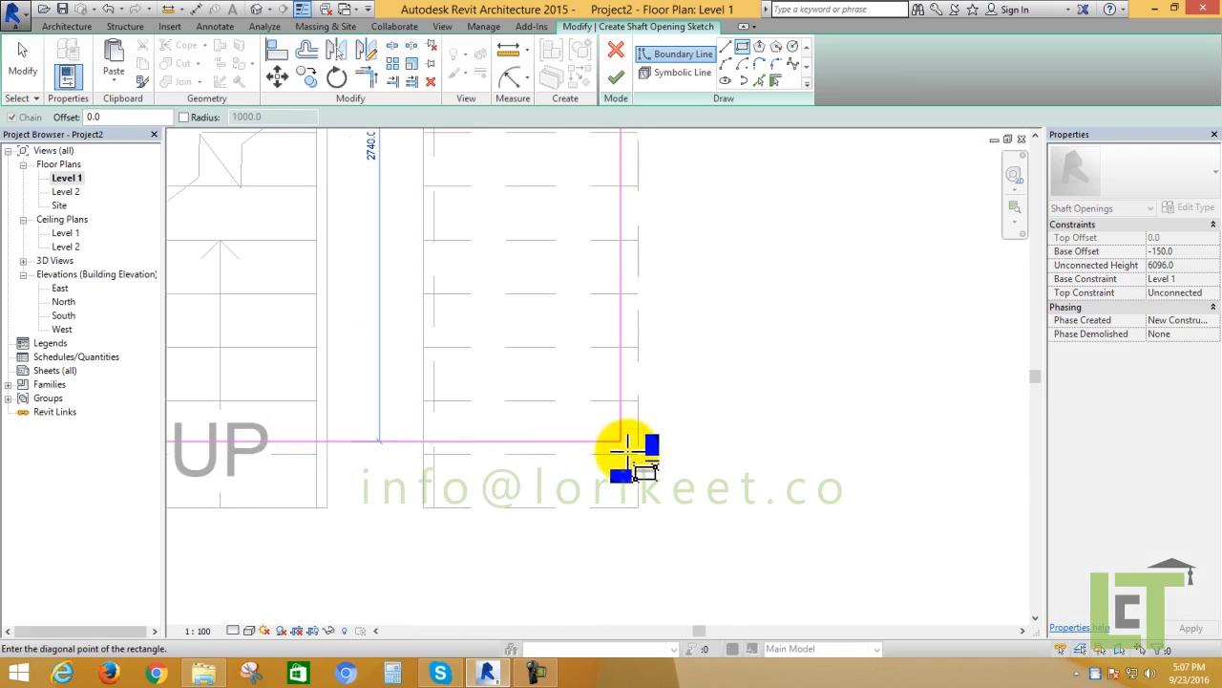
left_click(639, 506)
scroll(646, 499, "down", 1)
scroll(646, 500, "down", 1)
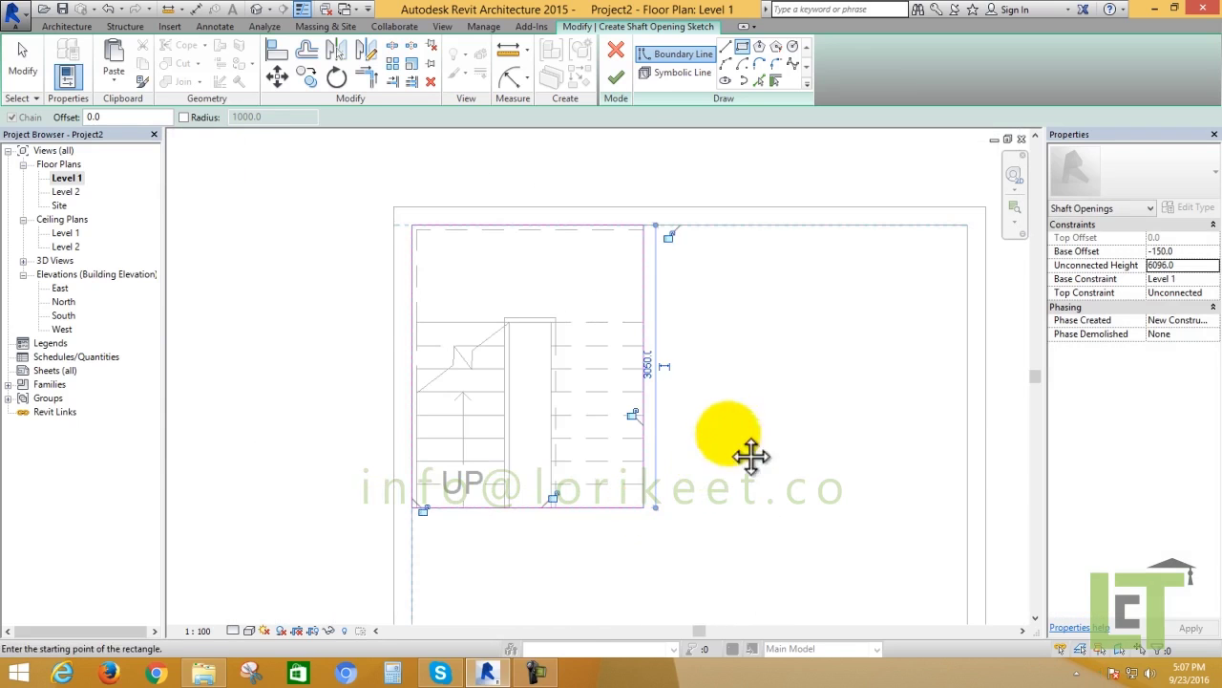
scroll(691, 458, "down", 1)
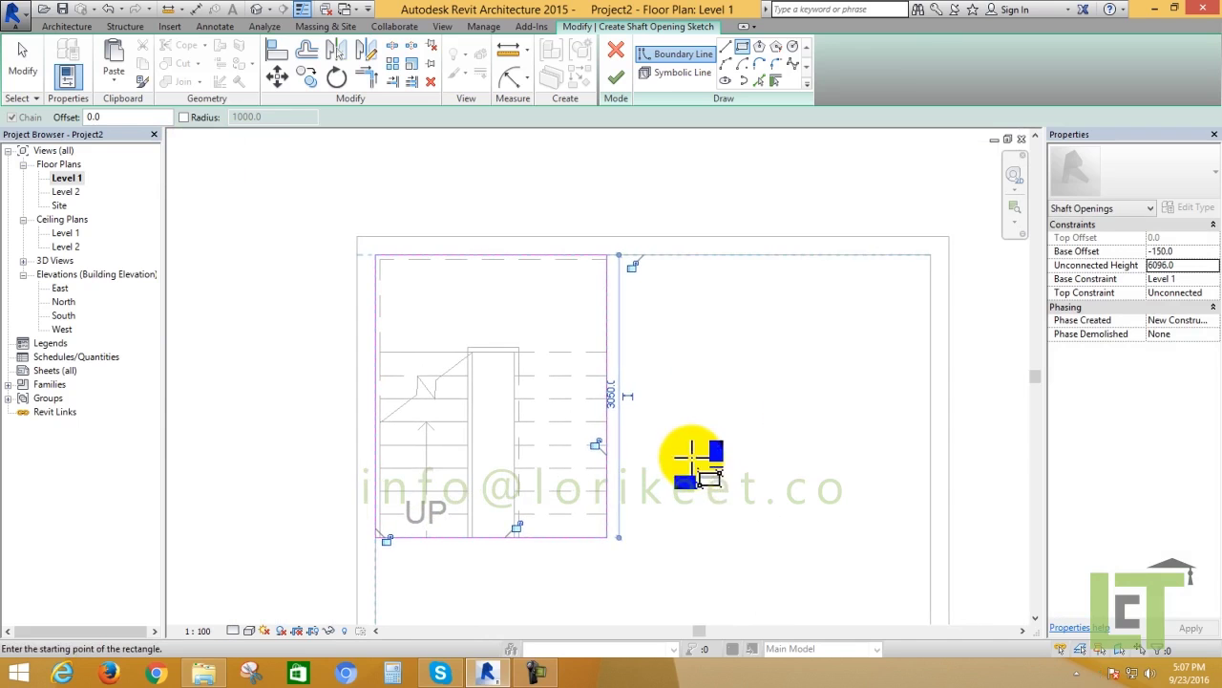
- Exit the rectangle tool and finish the sketch, creating a 6096-high shaft opening
right_click(682, 196)
left_click(704, 212)
right_click(699, 202)
left_click(715, 212)
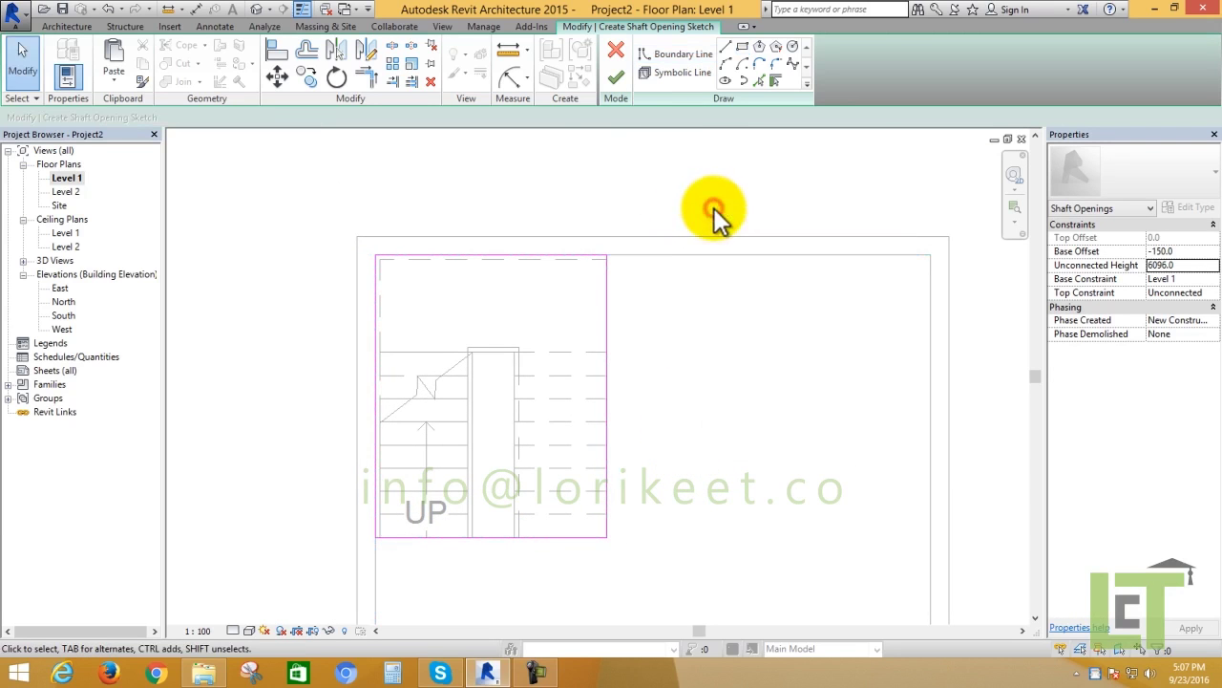
left_click(614, 84)
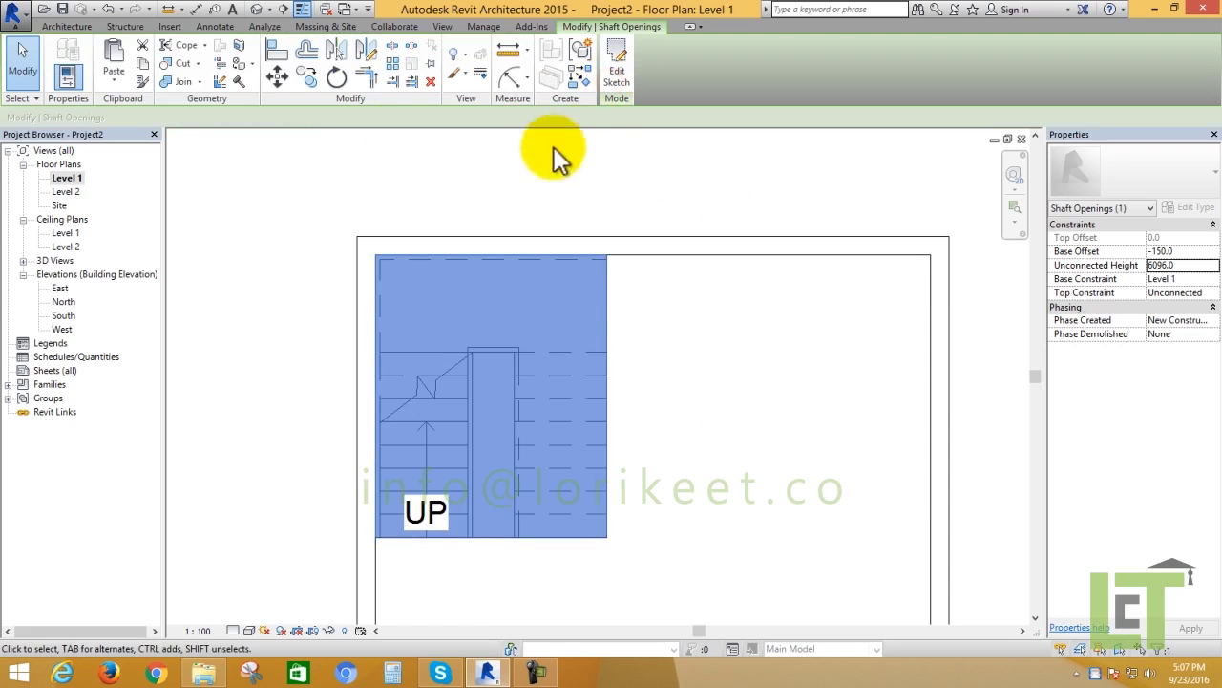
- In 3D, drag the shaft's bottom handle down so it cuts the Level 2 floor (Base Offset -224.3)
left_click(254, 14)
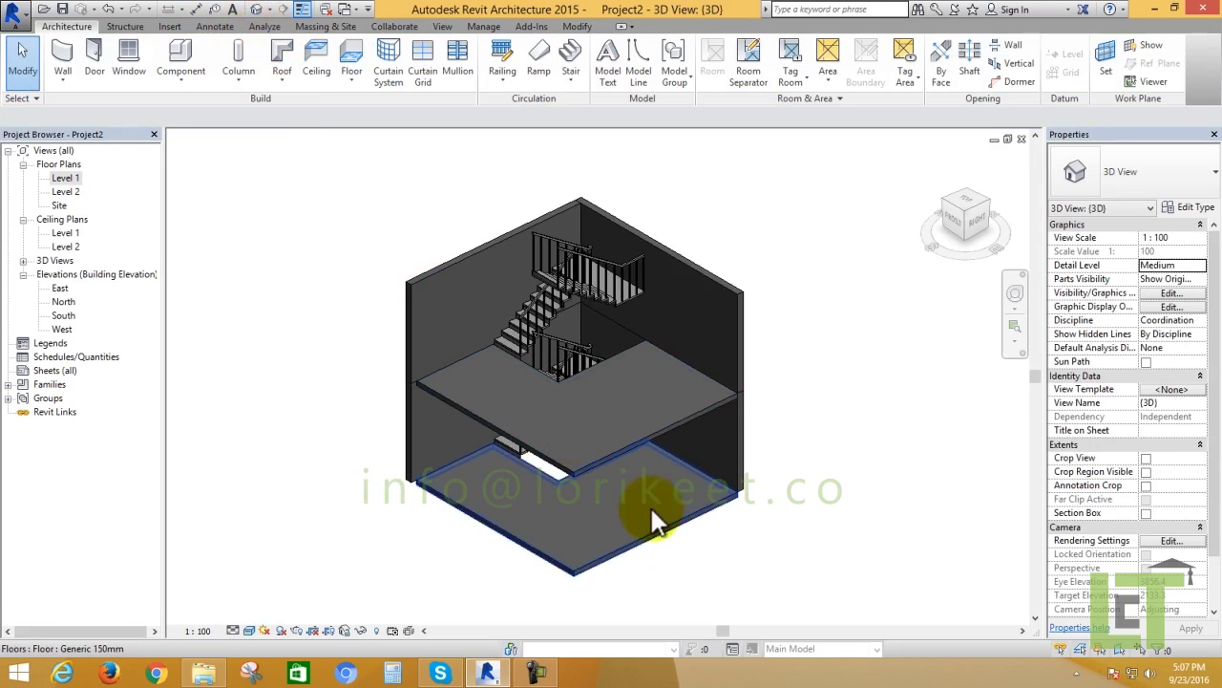
middle_click_drag(645, 487, 654, 464, "shift")
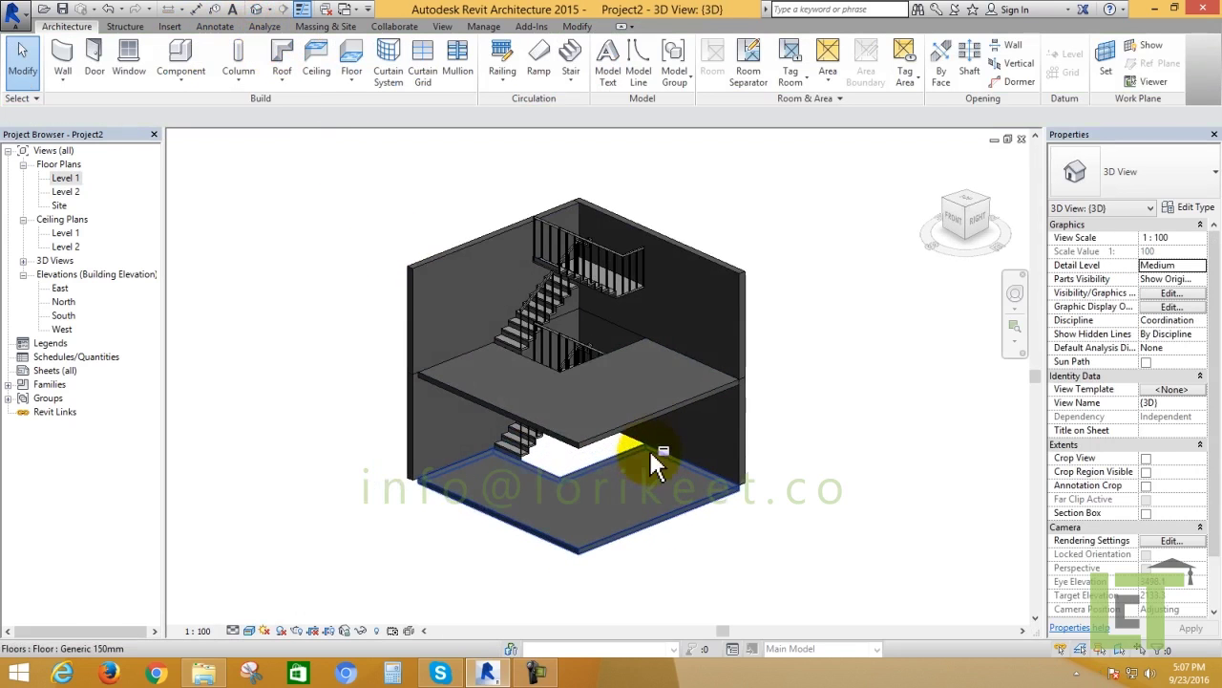
left_click(589, 318)
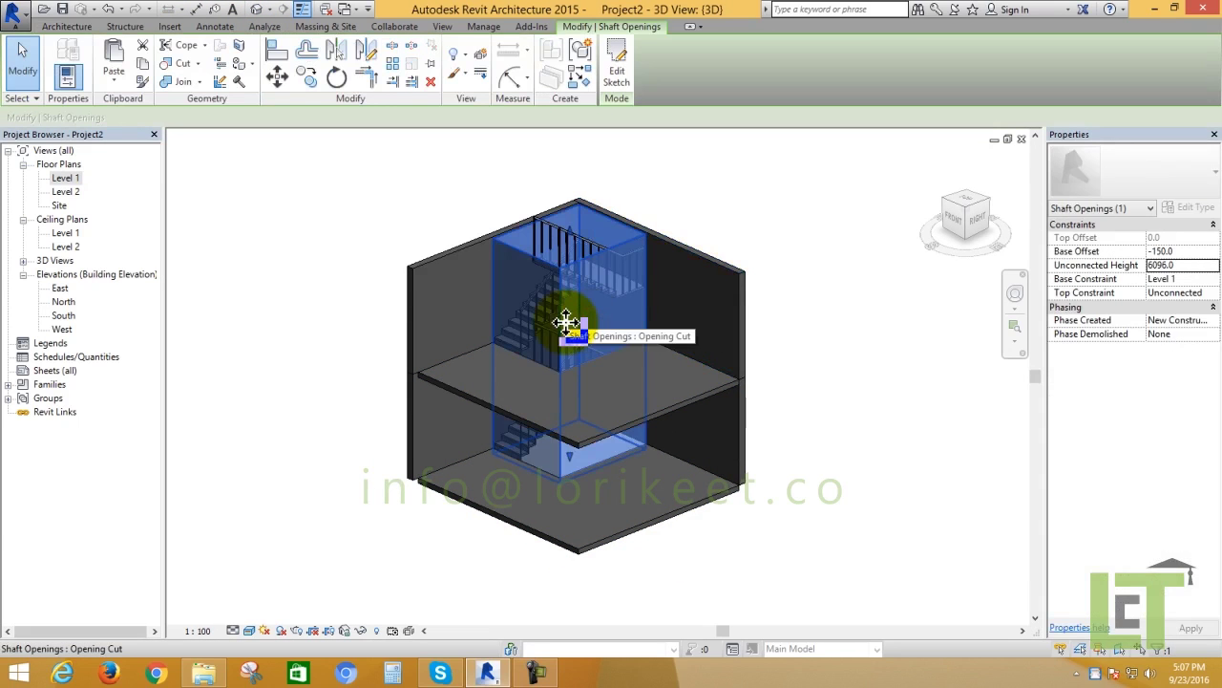
left_click(959, 216)
mouse_move(853, 463)
middle_mouse_down("shift")
mouse_move(827, 322)
mouse_move(846, 560)
mouse_move(776, 581)
mouse_move(688, 404)
middle_mouse_up("shift")
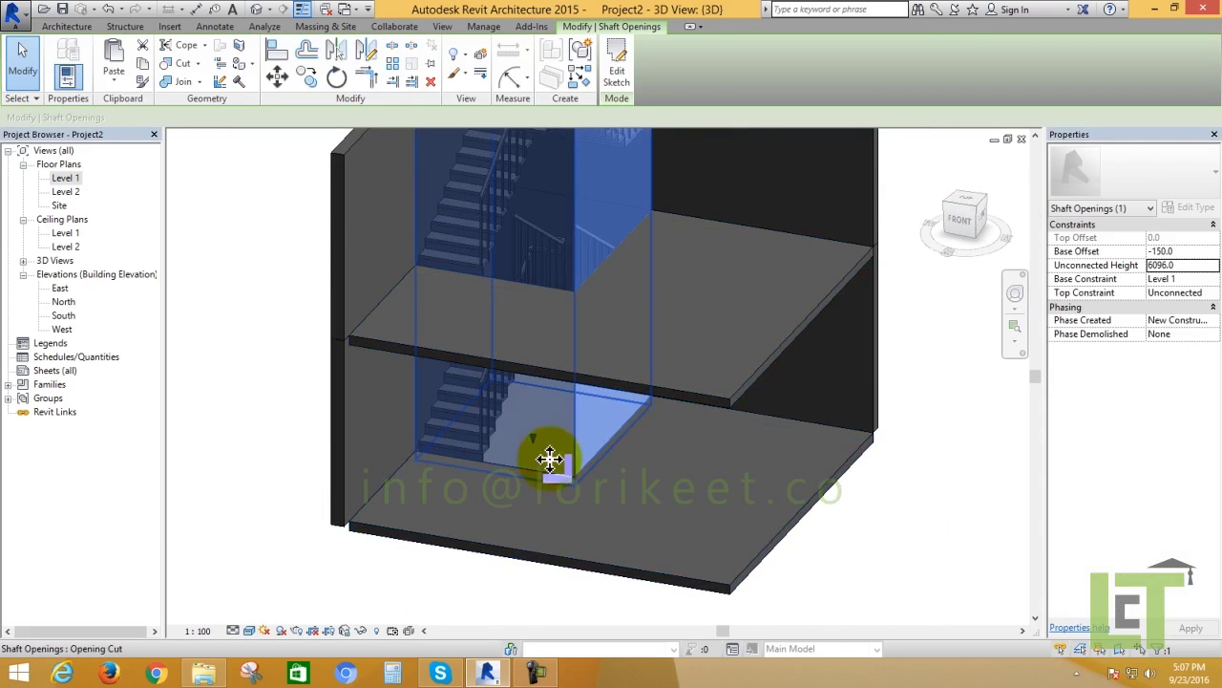
left_click_drag(535, 442, 534, 403)
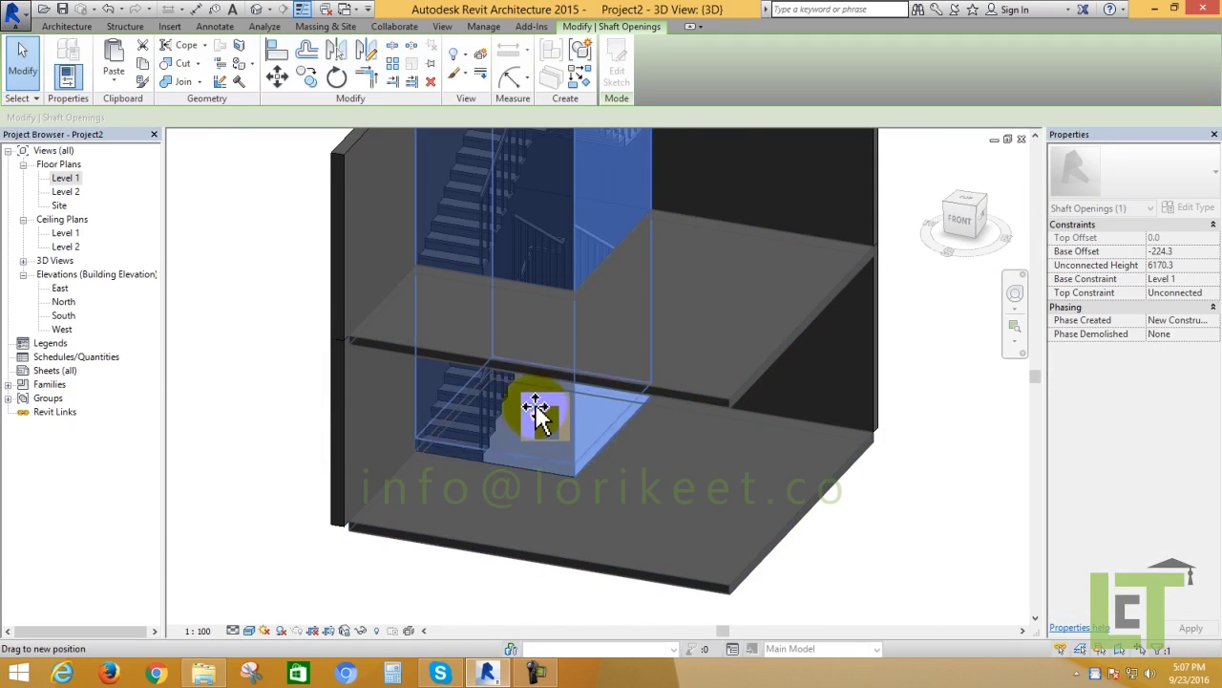
left_click(254, 291)
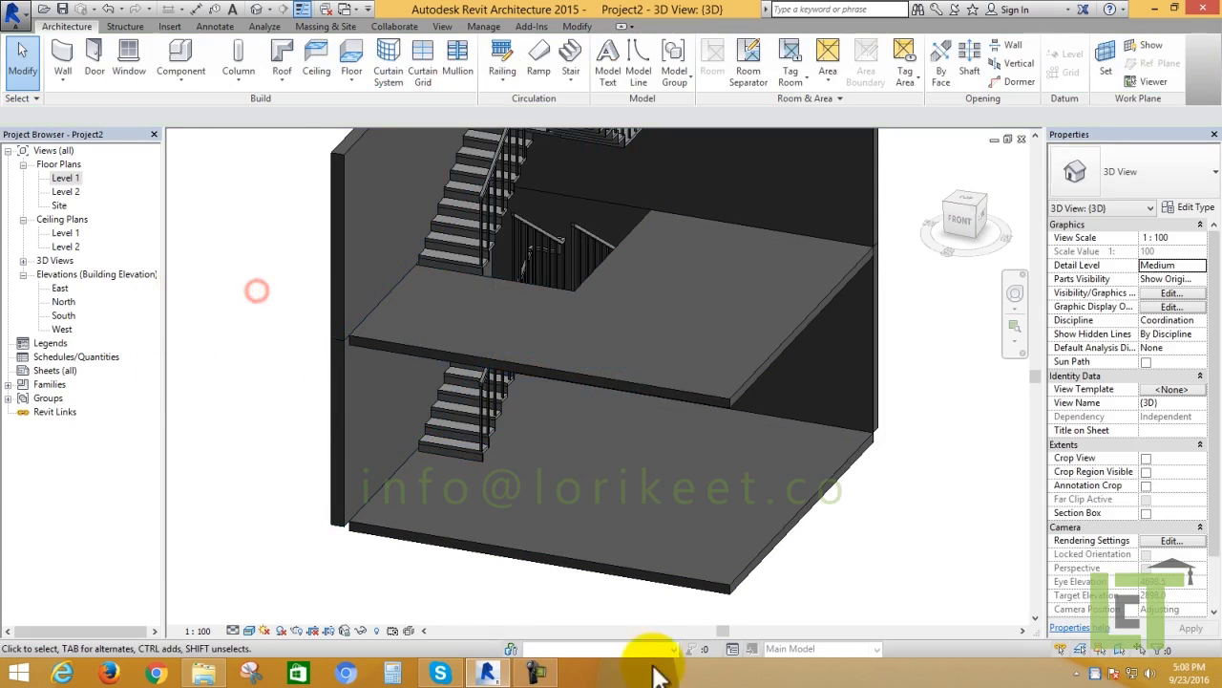
- Orbit and zoom around both storeys' stairs, then select the stair railing beside the opening
mouse_move(644, 534)
middle_mouse_down("shift")
mouse_move(633, 246)
mouse_move(634, 469)
mouse_move(616, 475)
middle_mouse_up("shift")
scroll(616, 474, "down", 3)
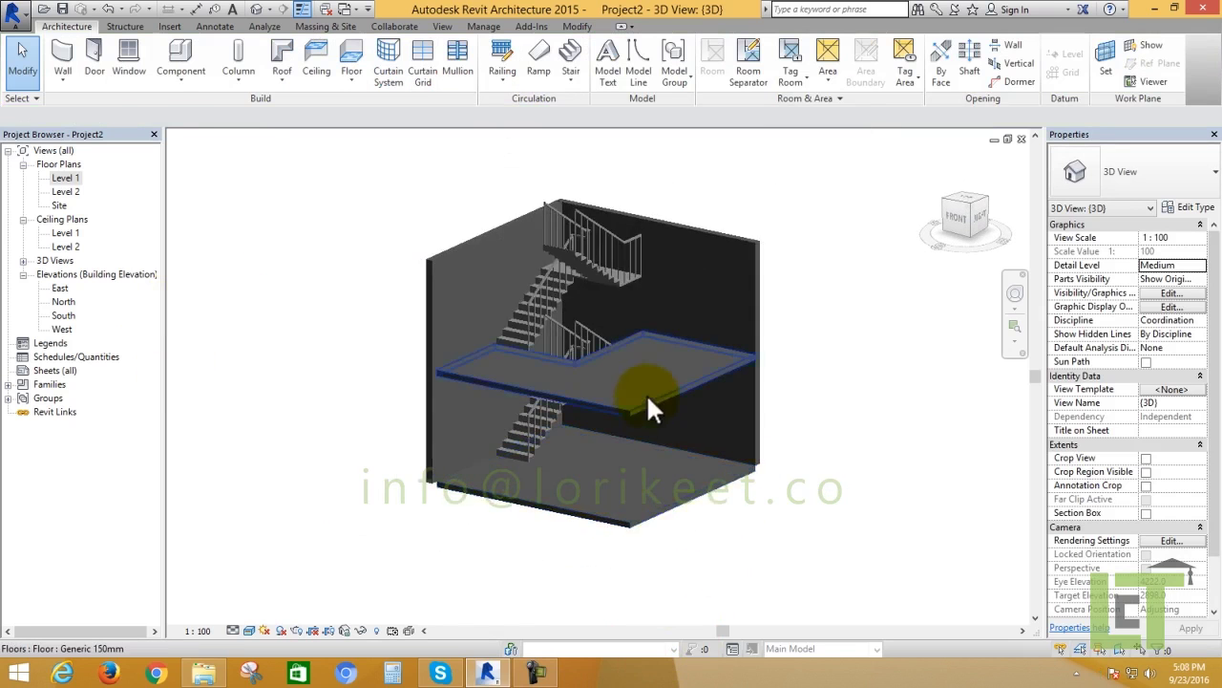
mouse_move(647, 394)
middle_mouse_down("shift")
mouse_move(668, 524)
mouse_move(703, 469)
mouse_move(662, 499)
middle_mouse_up("shift")
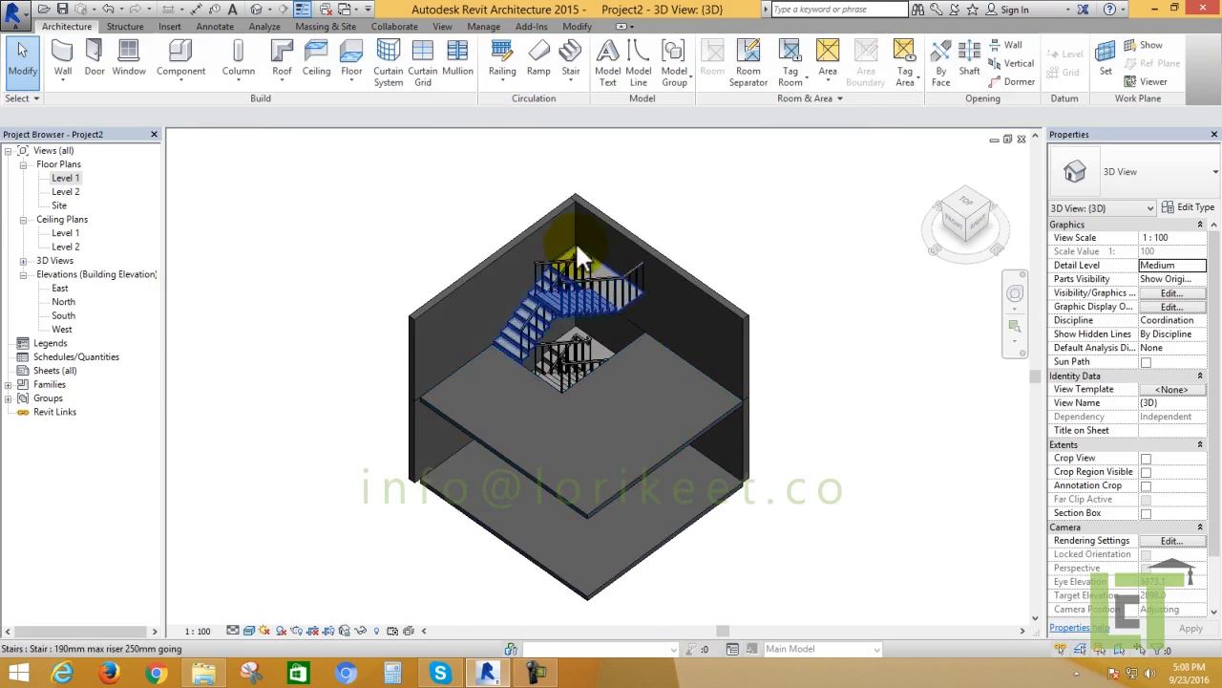
scroll(575, 241, "up", 5)
mouse_move(677, 346)
middle_mouse_down("shift")
mouse_move(761, 379)
mouse_move(773, 355)
mouse_move(704, 391)
middle_mouse_up("shift")
scroll(494, 473, "up", 3)
scroll(460, 480, "up", 3)
middle_click_drag(461, 479, 445, 310, "shift")
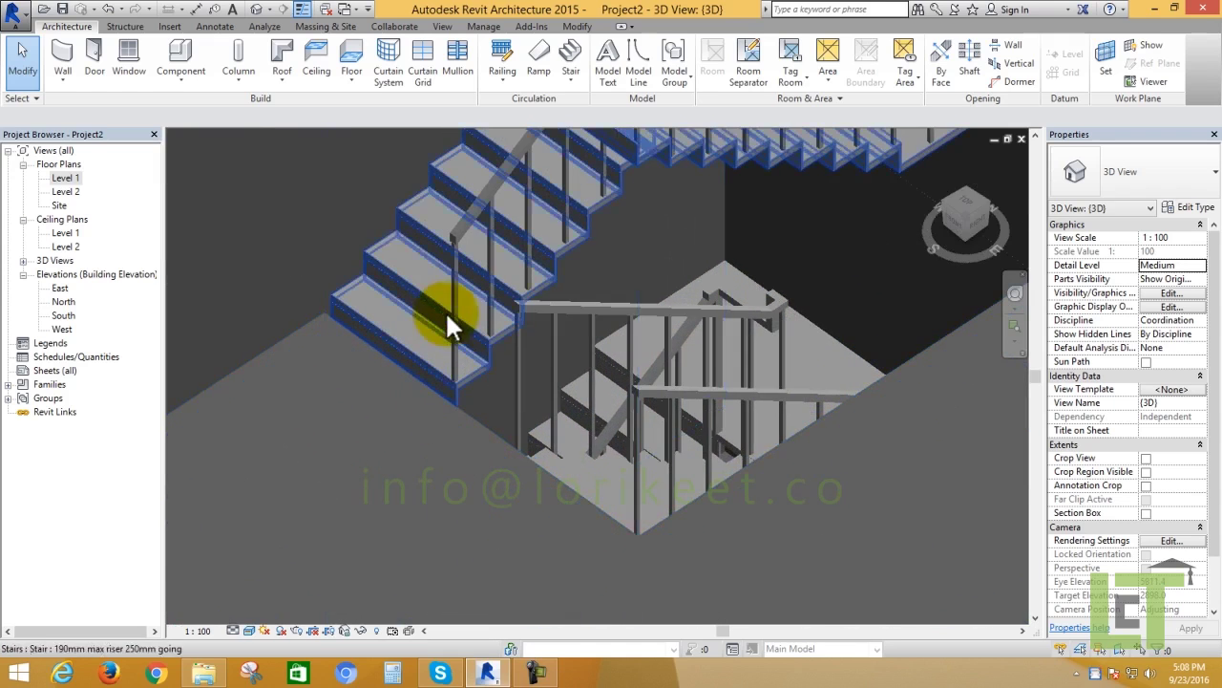
scroll(519, 344, "down", 5)
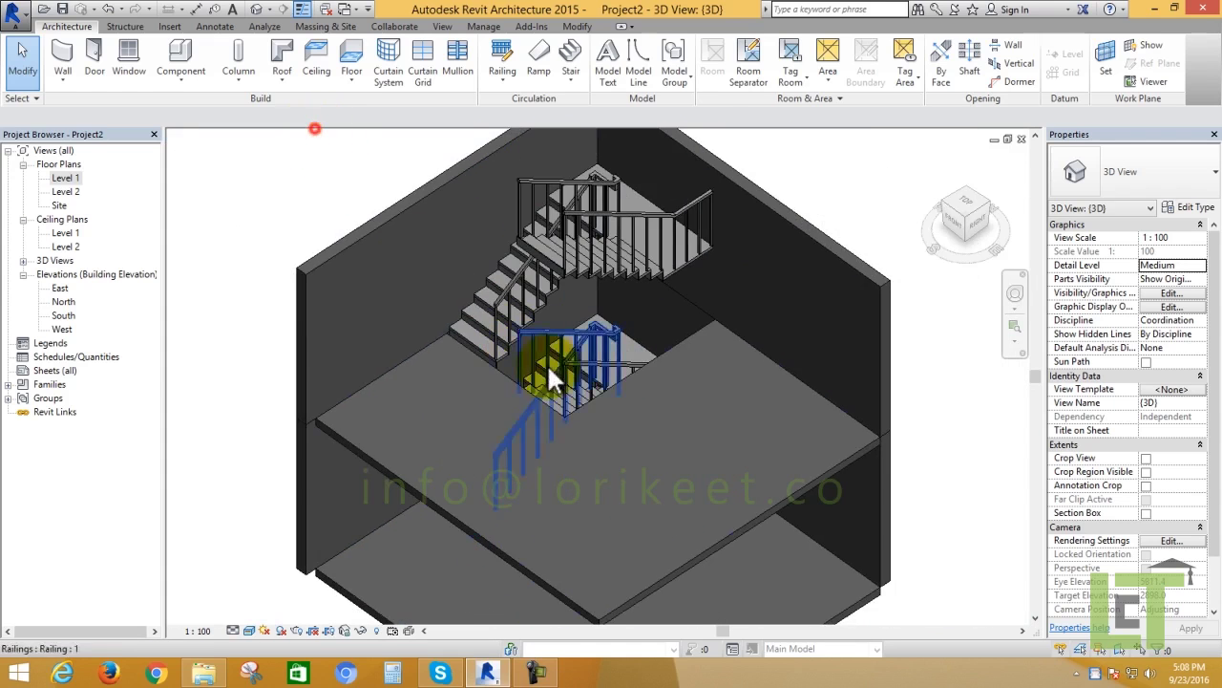
scroll(545, 369, "up", 3)
mouse_move(682, 469)
middle_mouse_down("shift")
mouse_move(892, 450)
mouse_move(850, 452)
mouse_move(961, 513)
middle_mouse_up("shift")
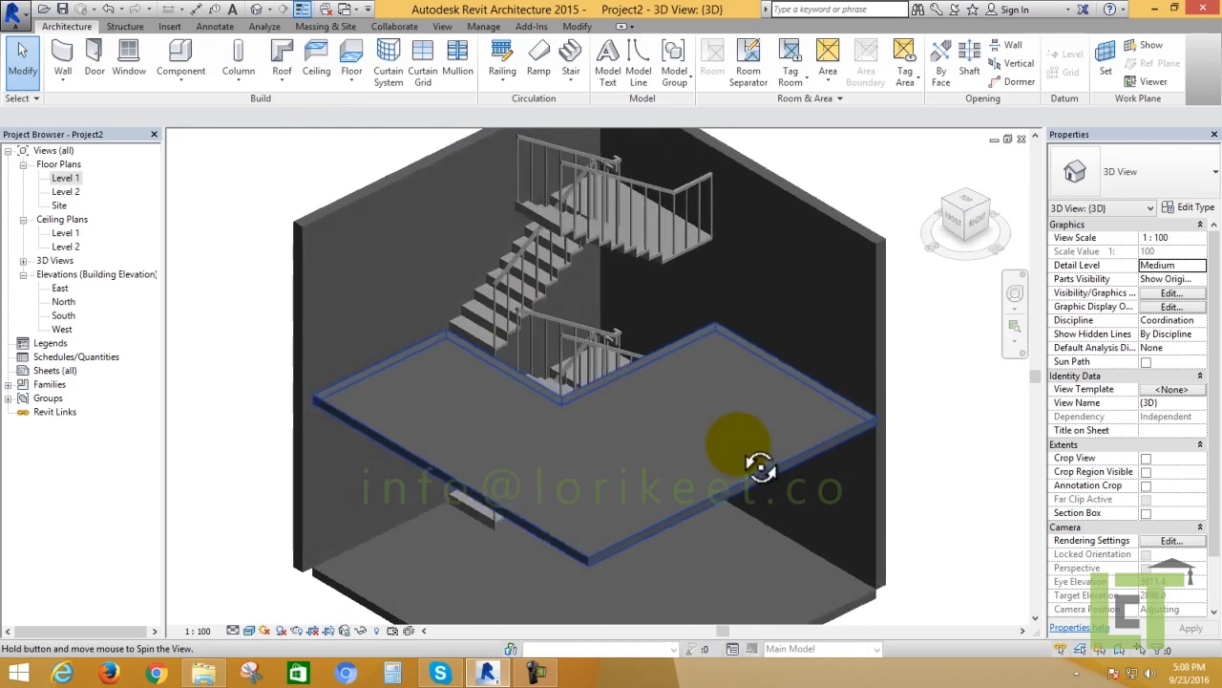
scroll(592, 364, "up", 3)
scroll(509, 279, "up", 2)
scroll(494, 269, "up", 2)
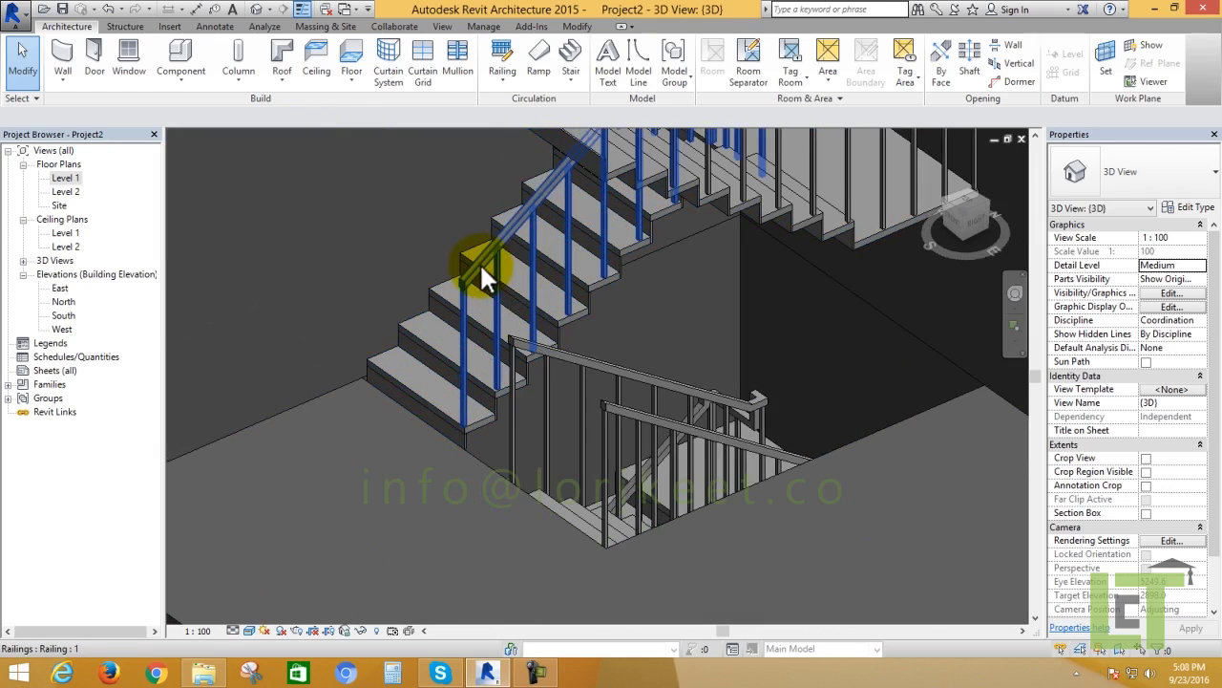
left_click(479, 262)
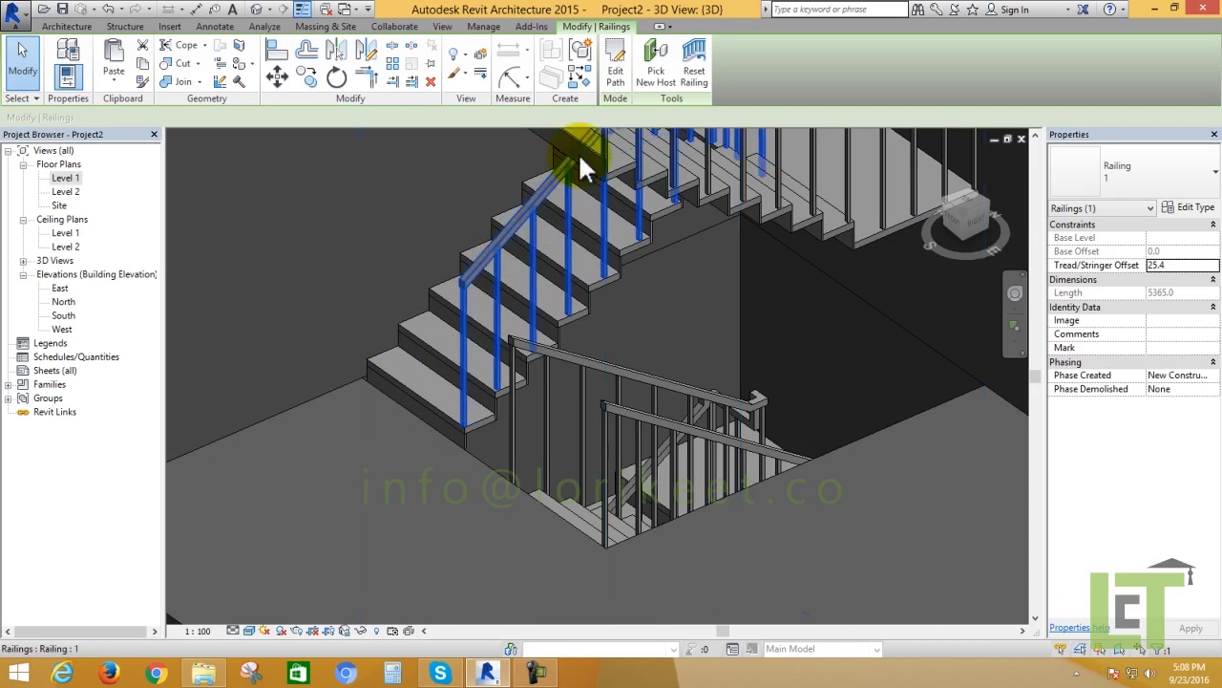
- Edit the railing path and switch to a top-down wireframe view
left_click(614, 71)
scroll(578, 338, "down", 3)
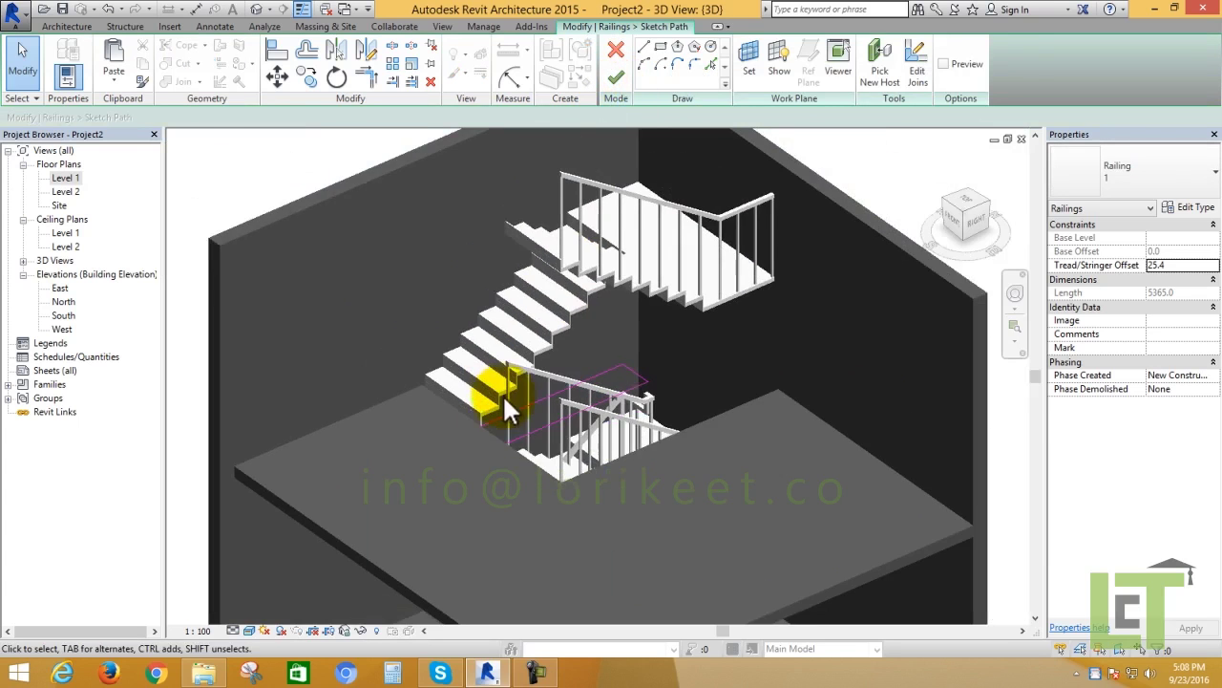
middle_click_drag(499, 382, 682, 505, "shift")
left_click(969, 212)
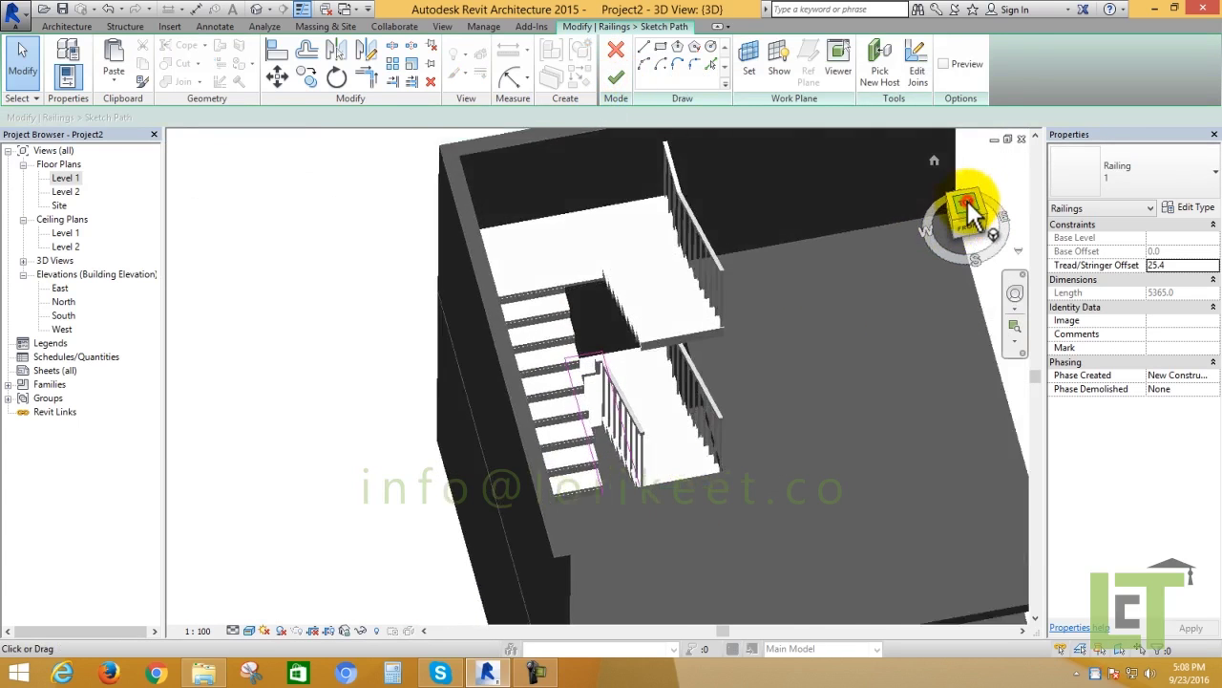
left_click(249, 631)
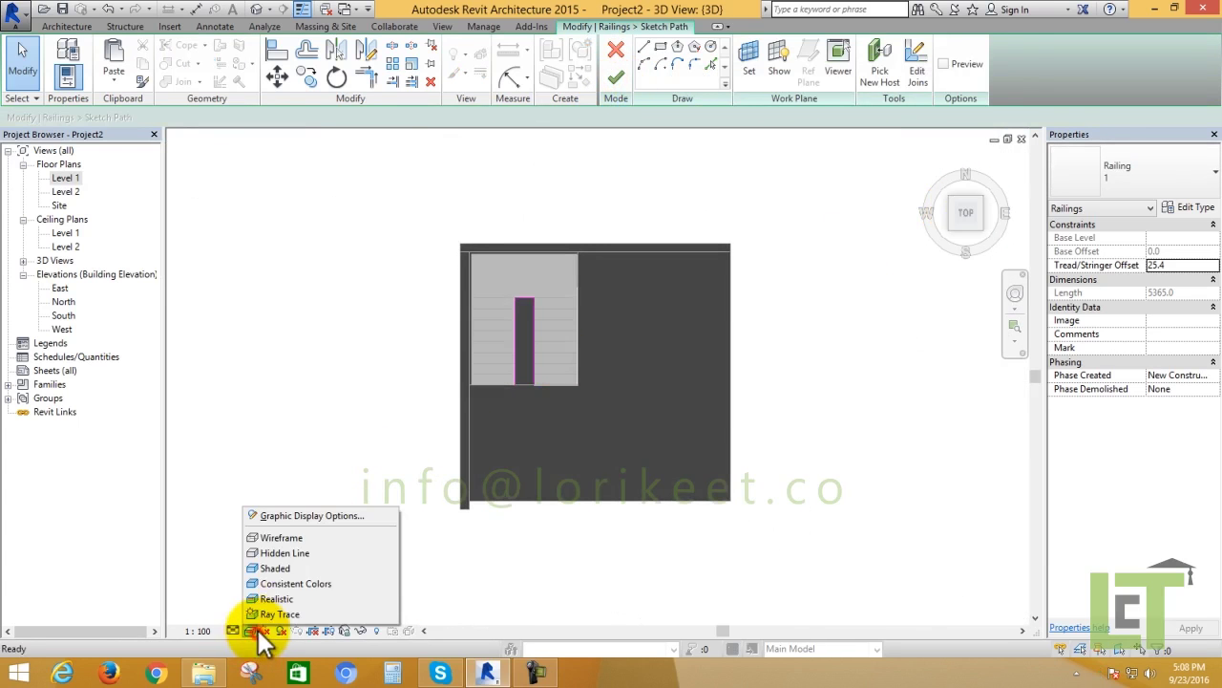
left_click(272, 541)
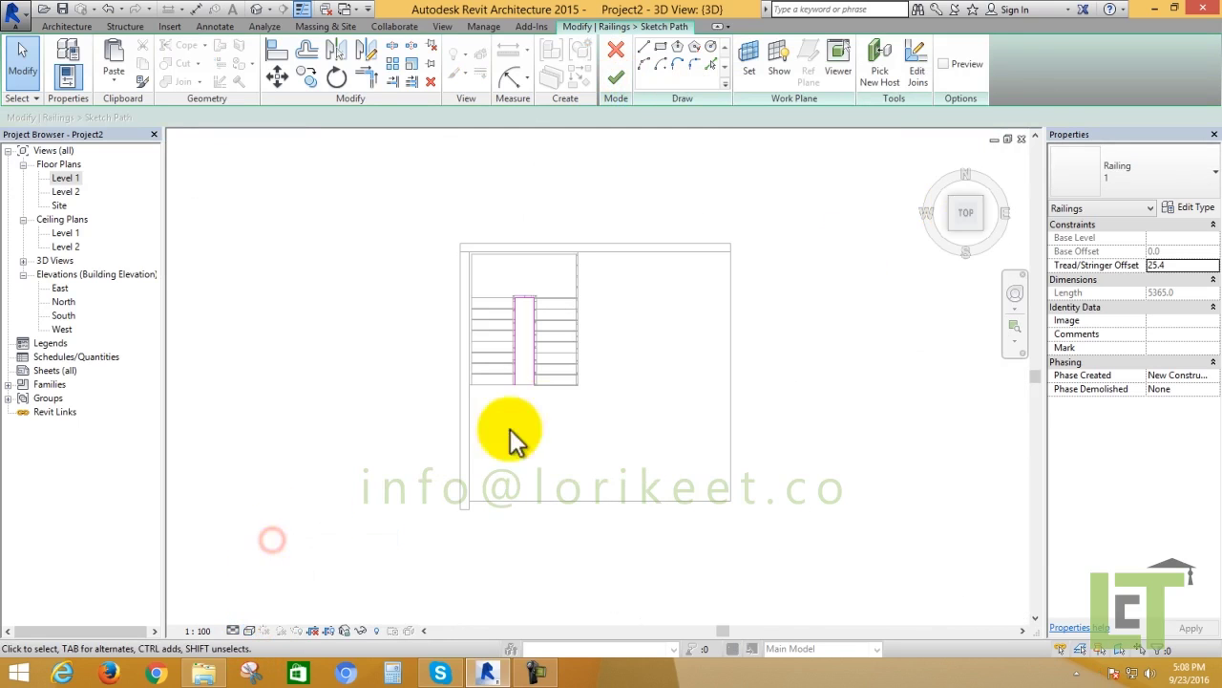
scroll(530, 391, "up", 2)
scroll(531, 396, "up", 2)
- Extend the path line downward and draw a horizontal line from its end across the run ends
left_click(489, 361)
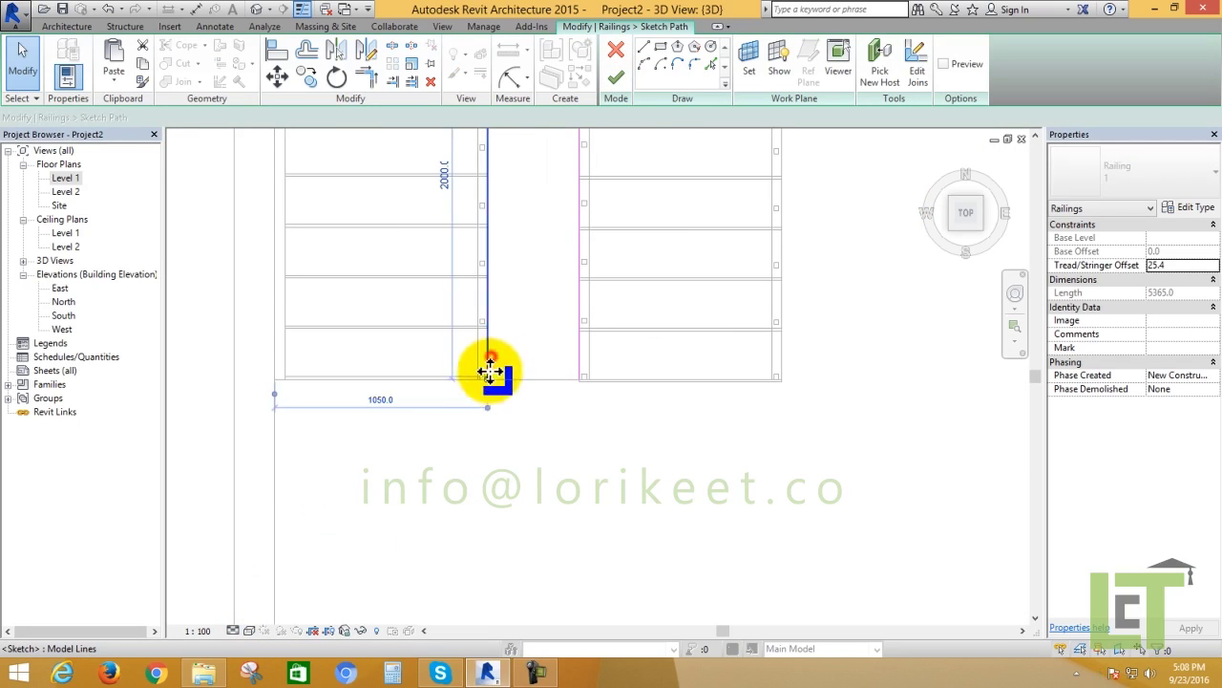
left_click_drag(487, 413, 487, 427)
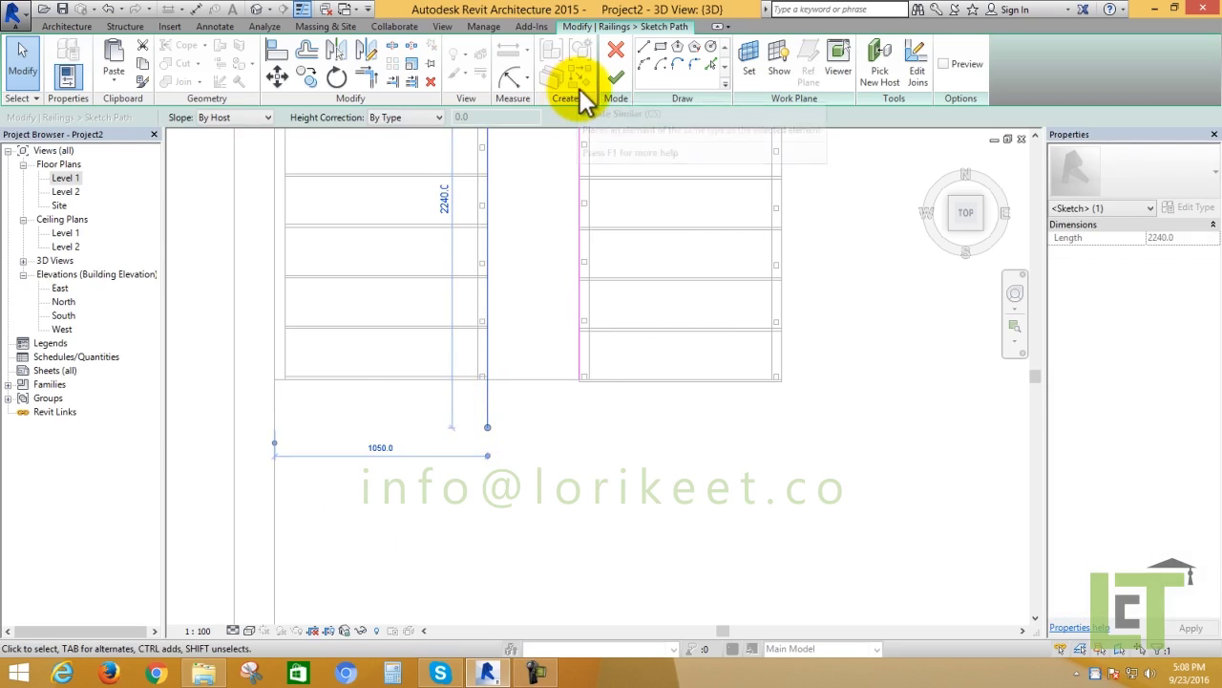
left_click(642, 47)
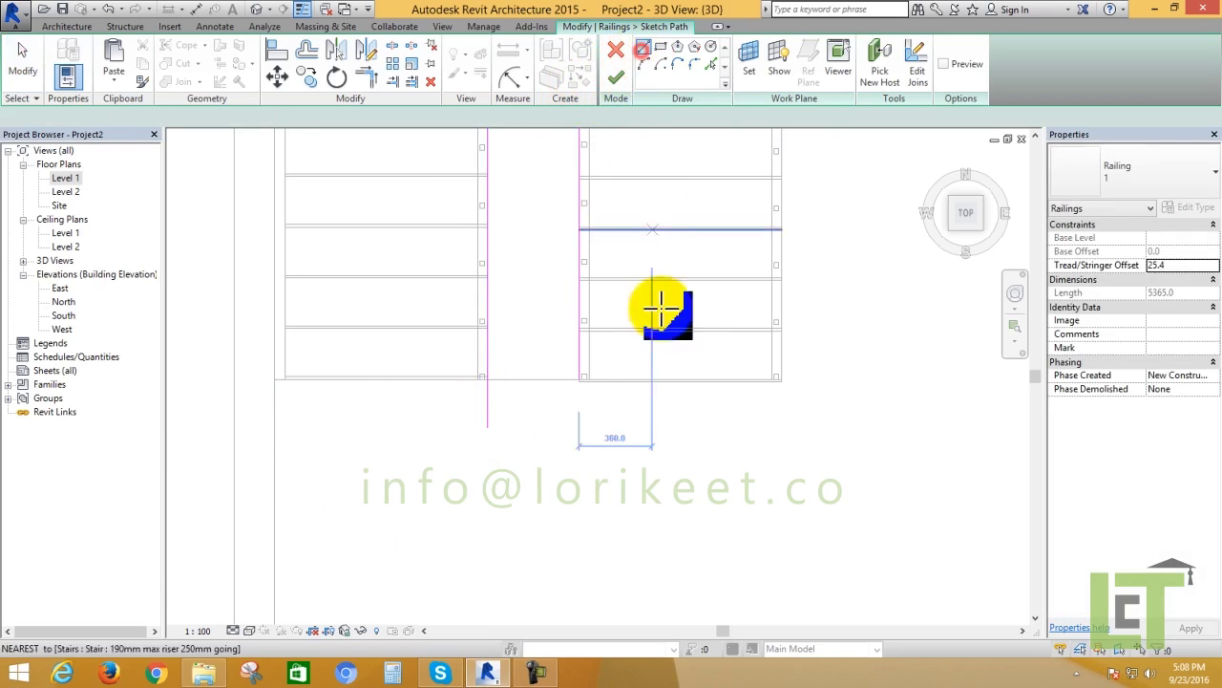
left_click(488, 427)
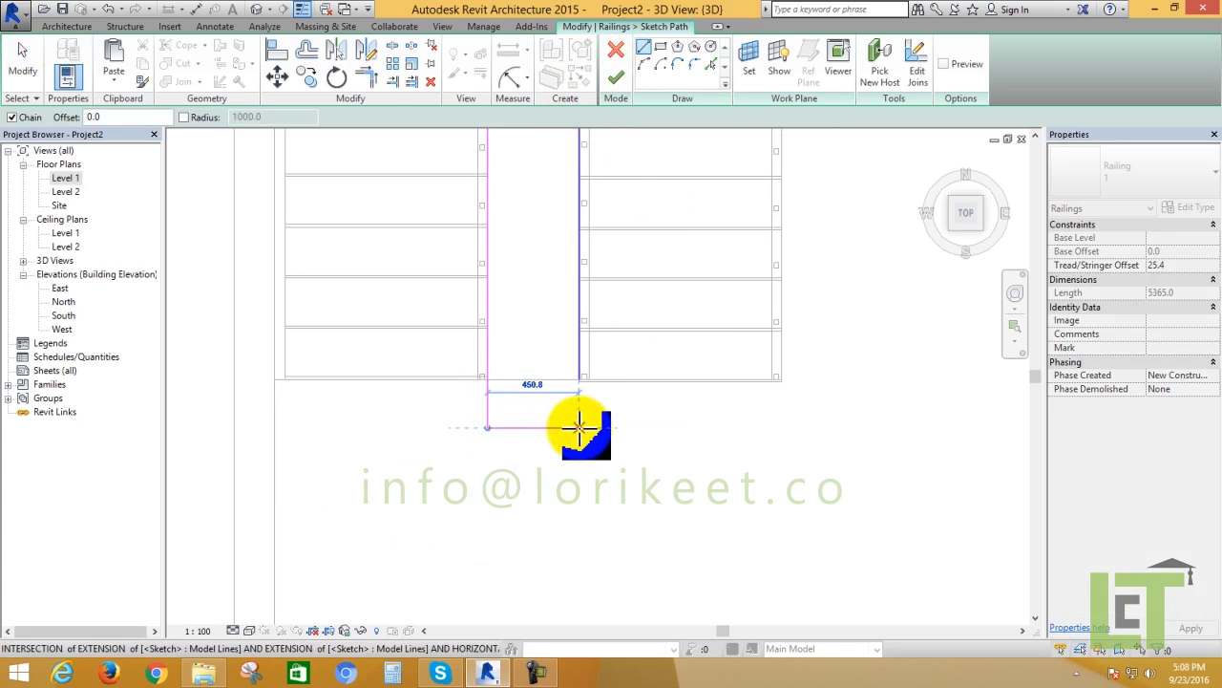
left_click(580, 427)
right_click(563, 321)
left_click(584, 330)
right_click(648, 319)
left_click(667, 330)
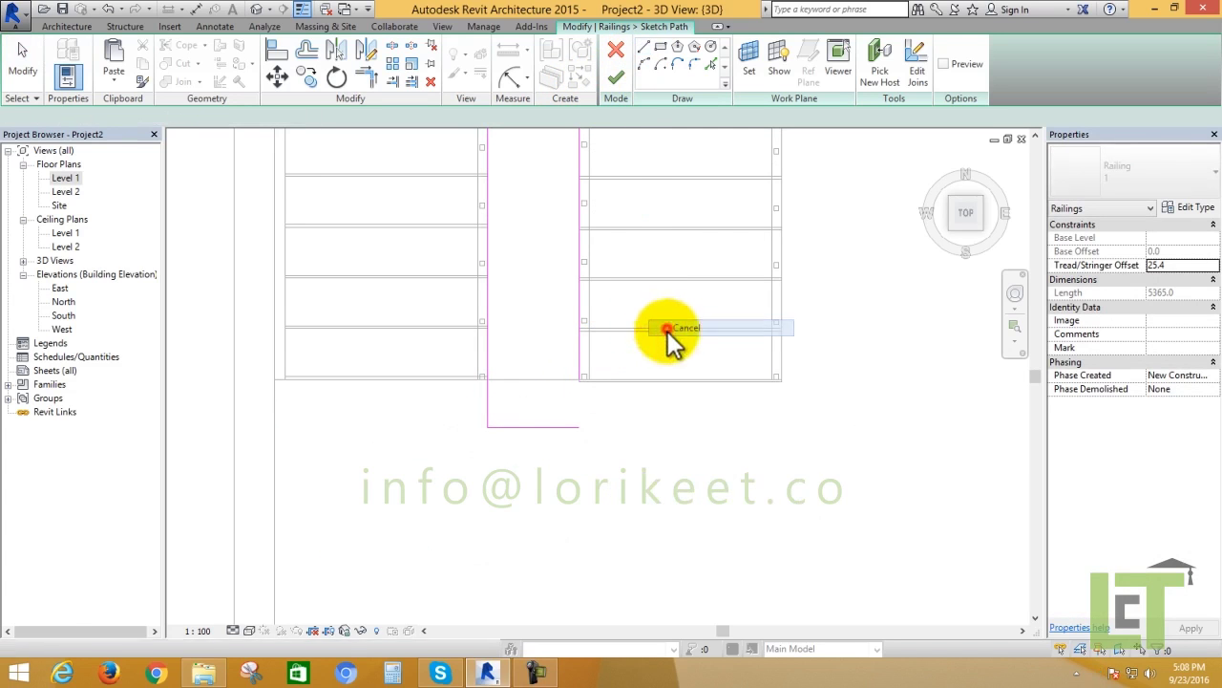
middle_click_drag(554, 392, 558, 418)
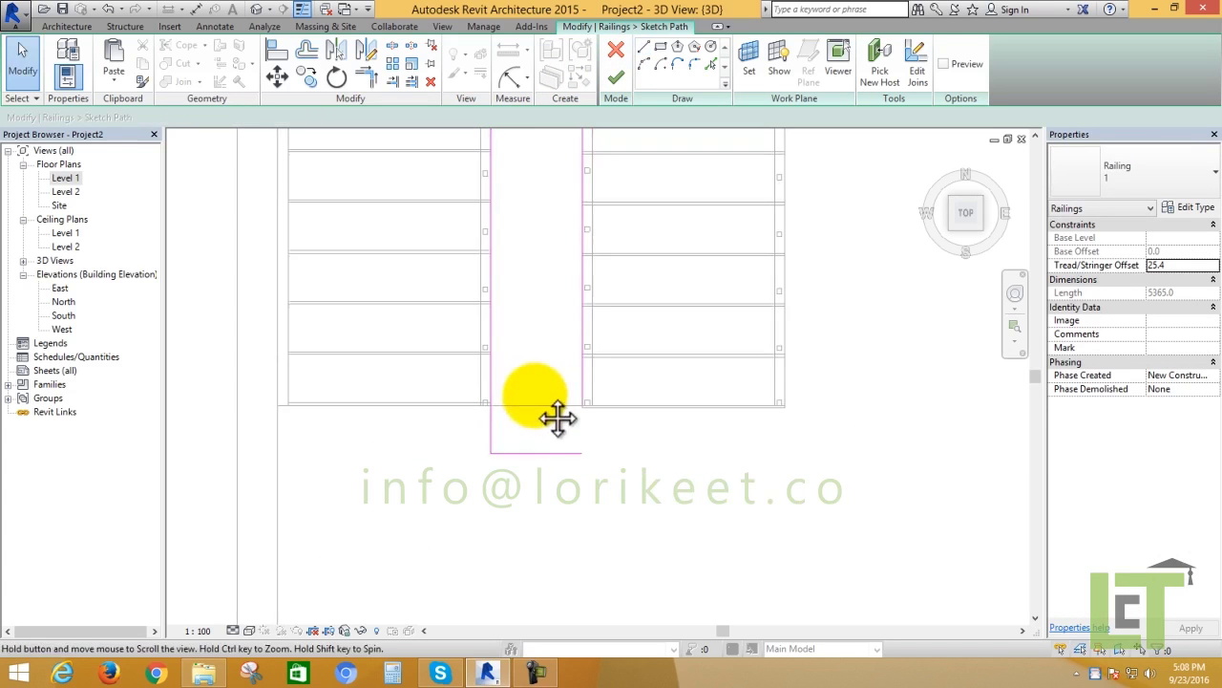
scroll(535, 417, "up", 2)
scroll(508, 417, "up", 2)
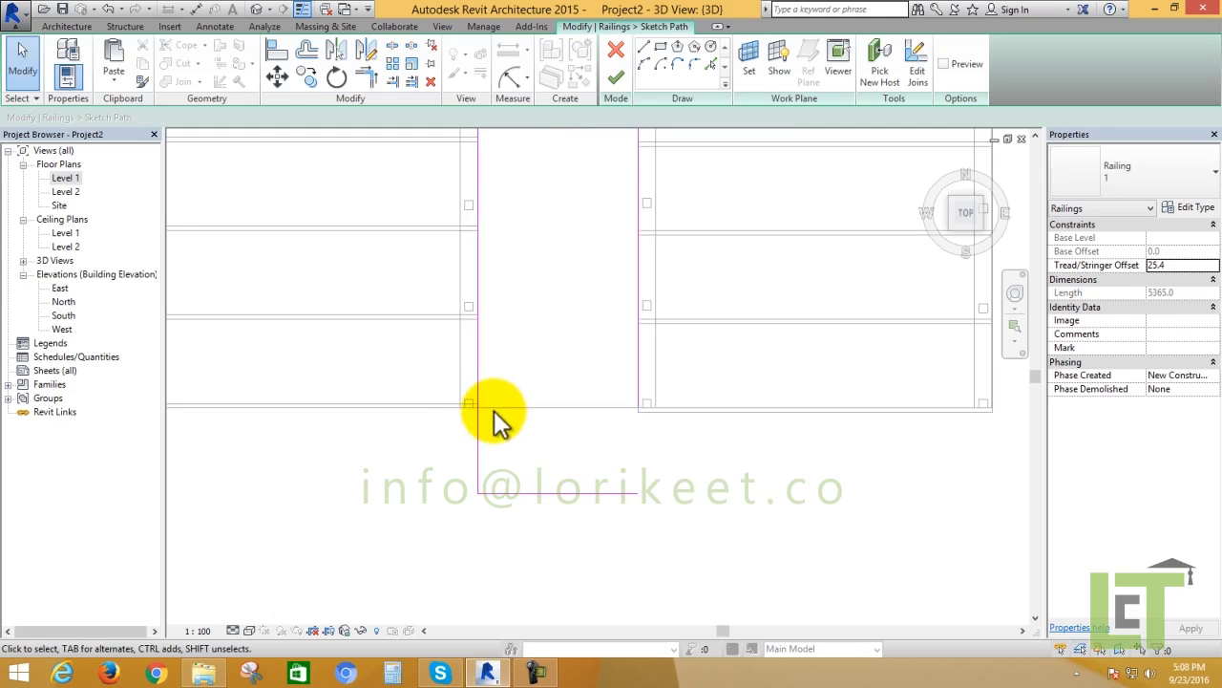
- Split the path line at the landing edge with SL and finish the railing path
key("s")
key("l")
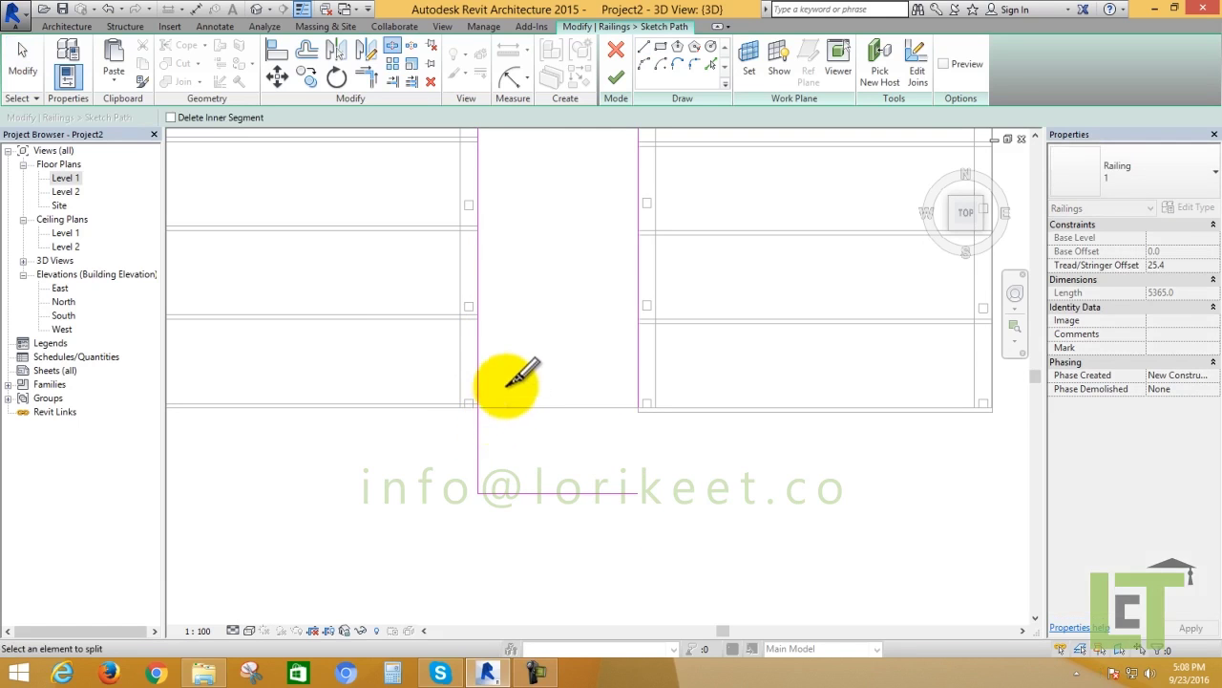
scroll(480, 426, "up", 2)
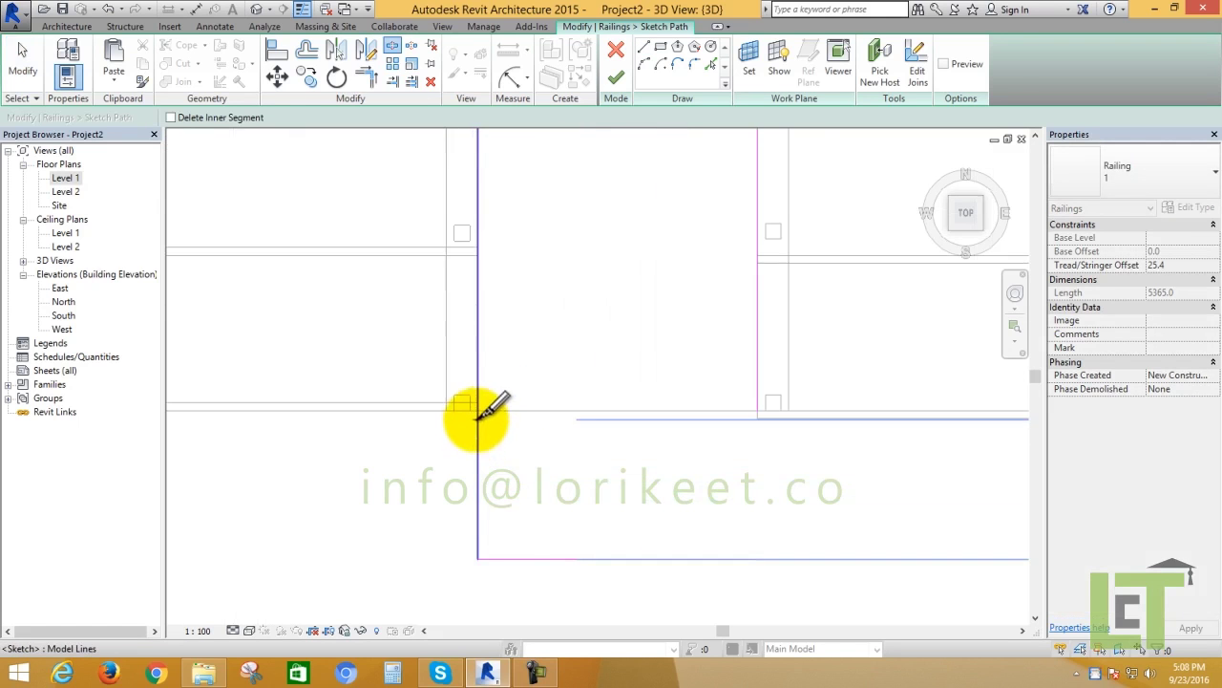
left_click(480, 405)
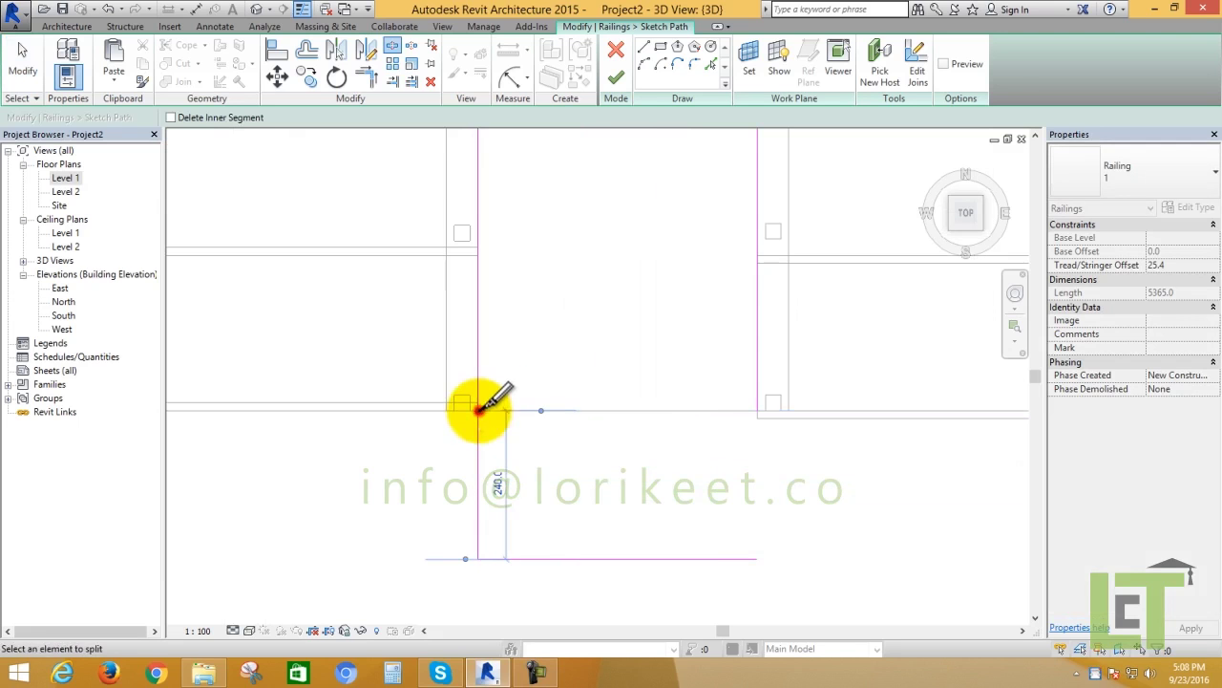
right_click(528, 322)
left_click(584, 325)
middle_click_drag(558, 402, 540, 424)
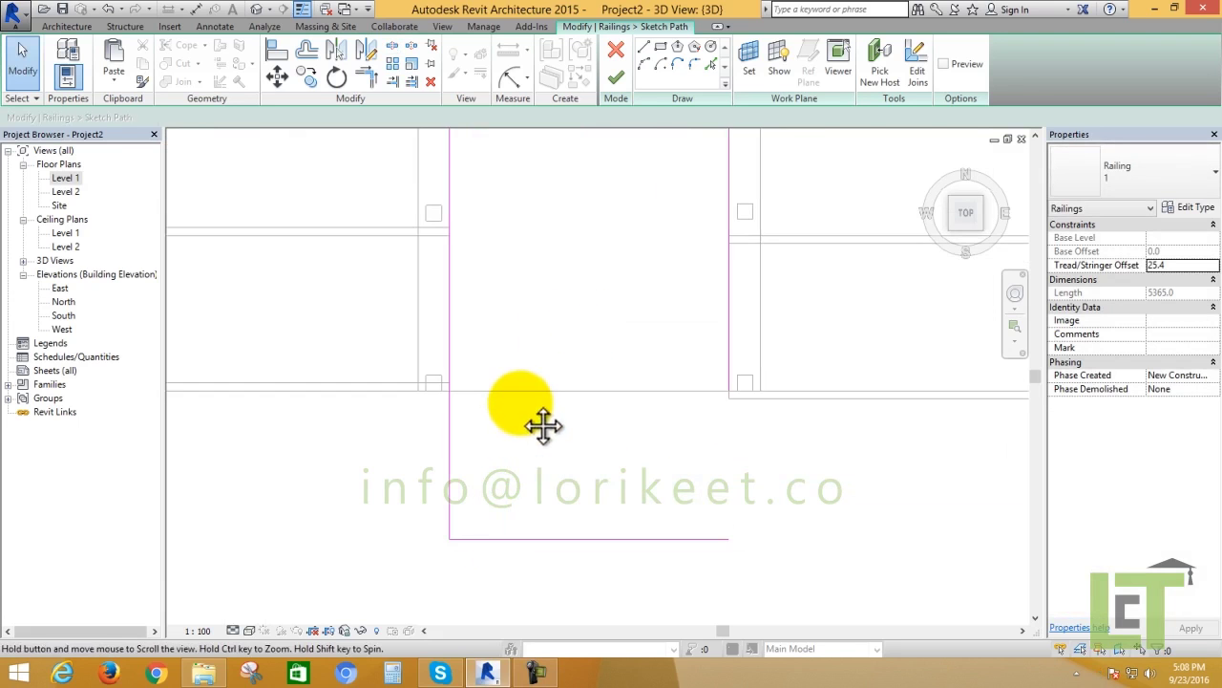
scroll(521, 411, "down", 2)
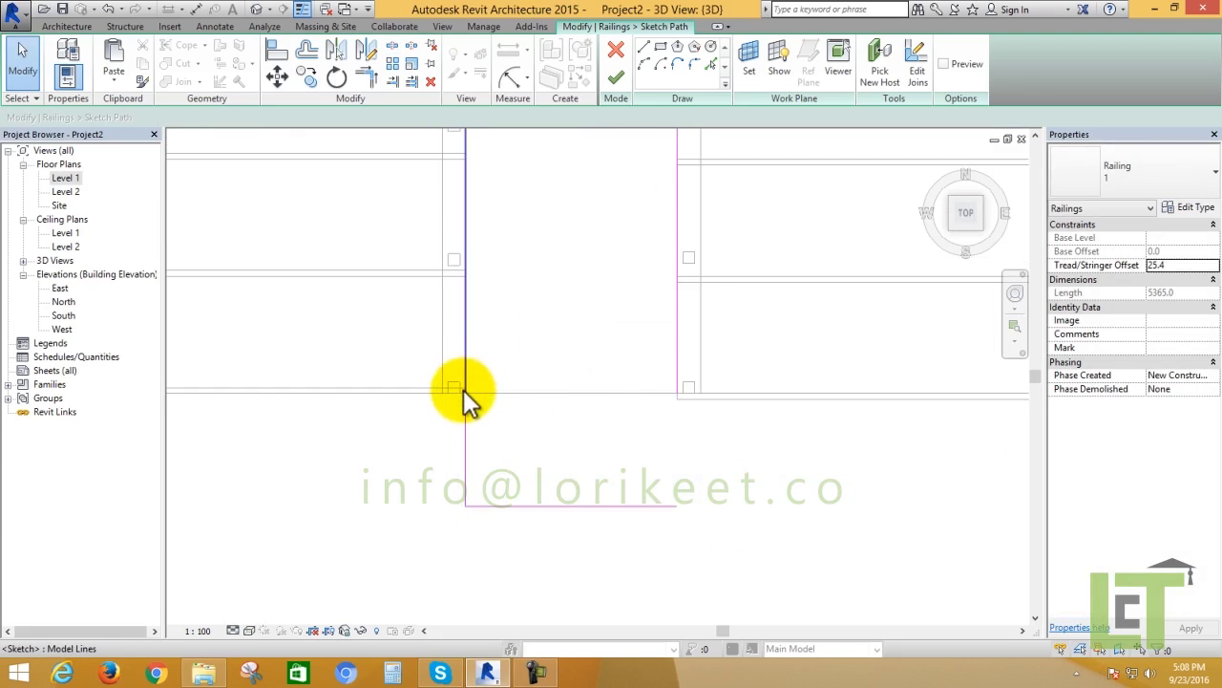
scroll(470, 394, "down", 2)
scroll(543, 394, "down", 1)
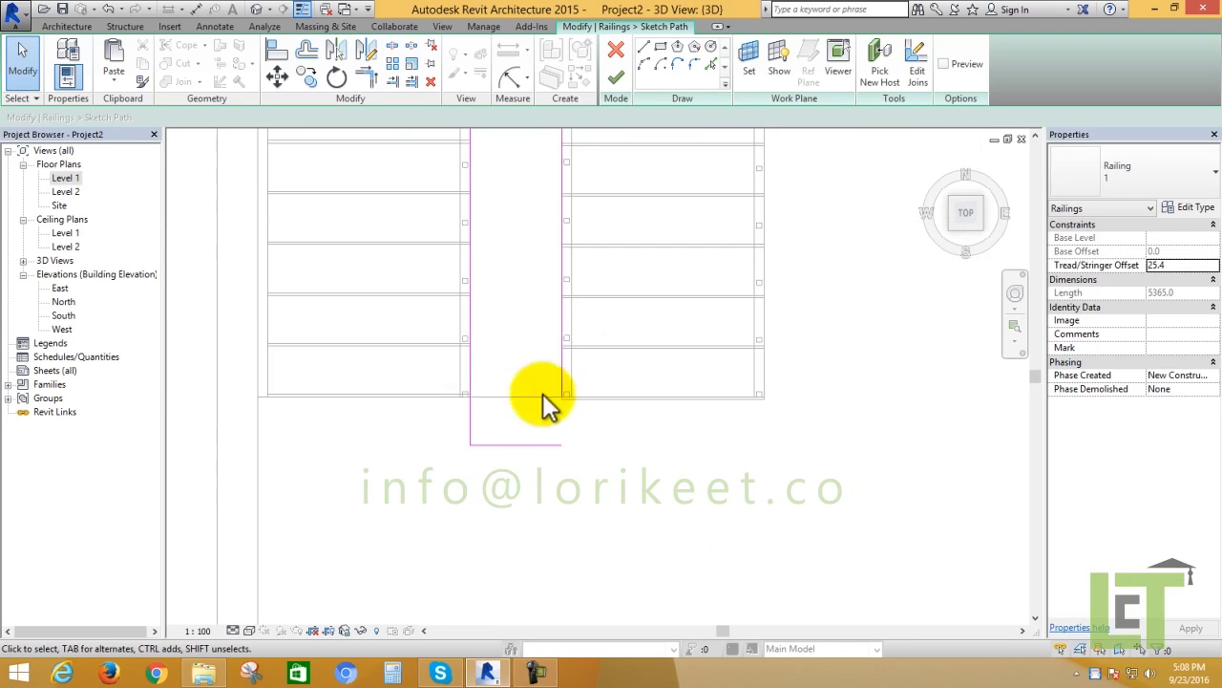
left_click(623, 76)
- Return to the default isometric 3D view with Realistic visual style
left_click(796, 492)
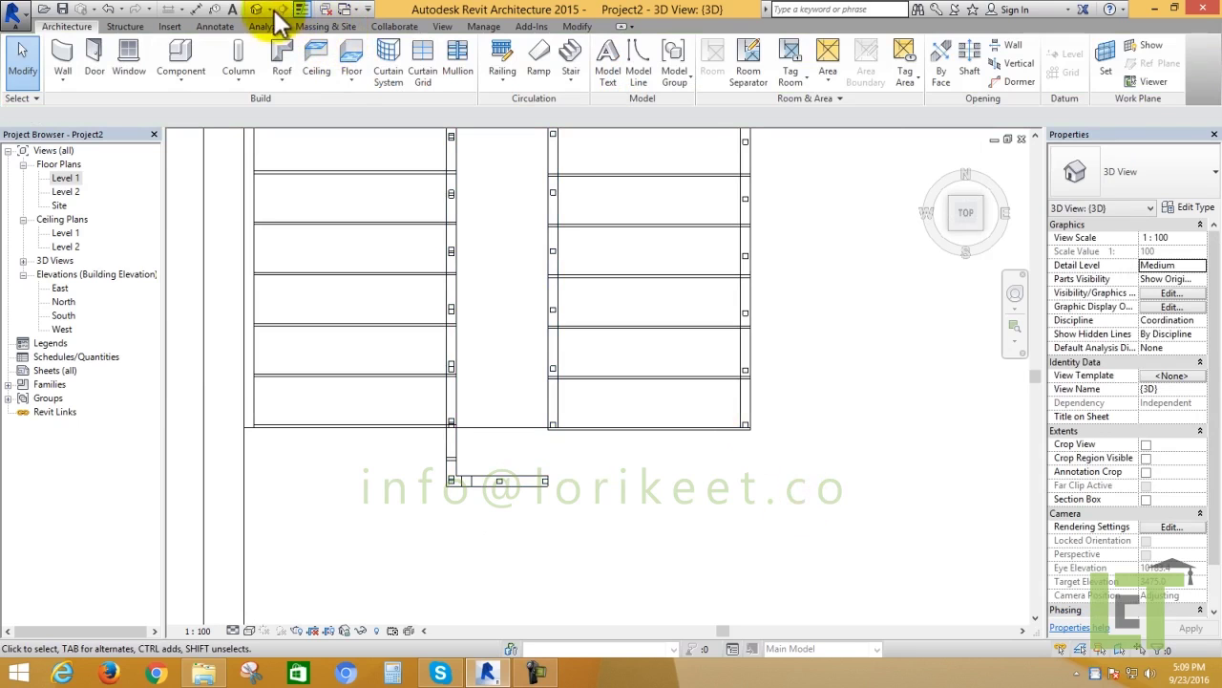
left_click(936, 159)
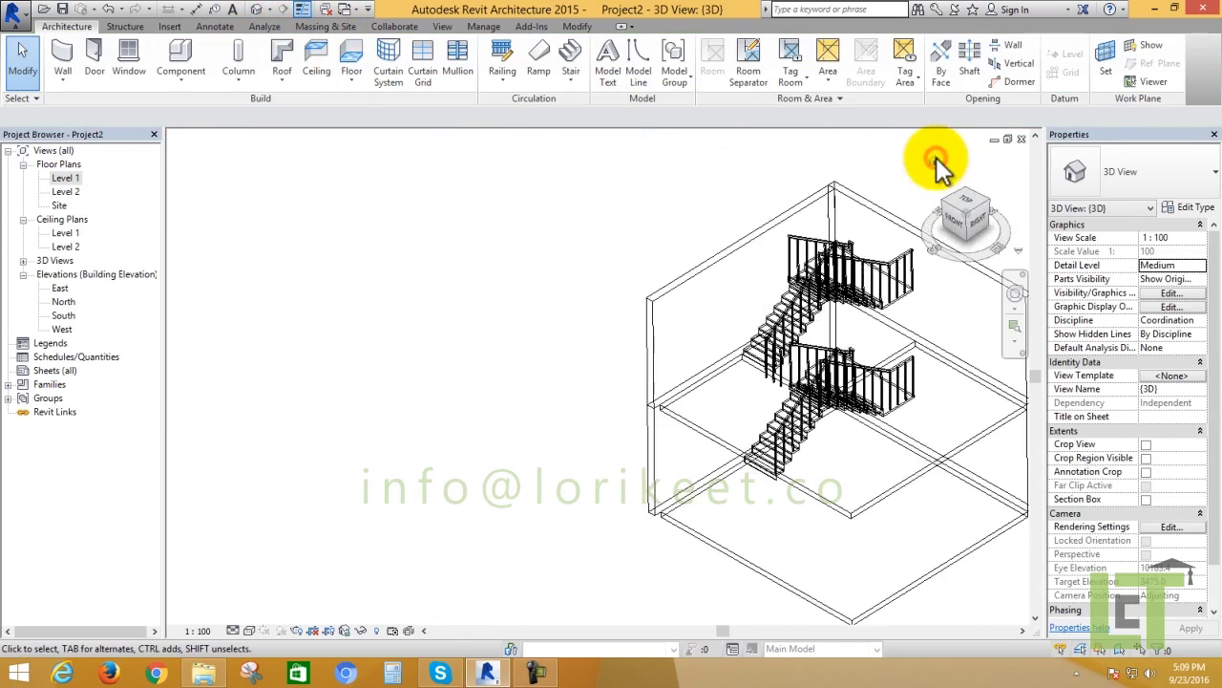
left_click(250, 630)
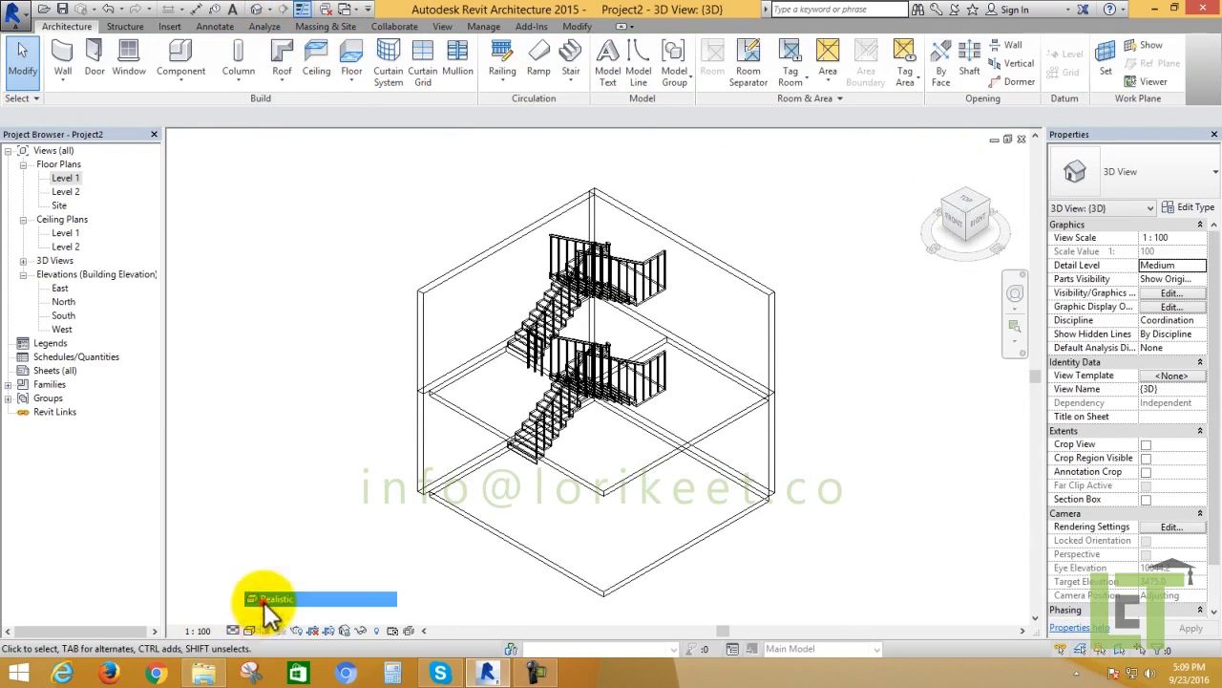
left_click(264, 602)
scroll(568, 326, "up", 5)
- Orbit around the stair and opening and select the 5365.0-long lower-flight railing
mouse_move(573, 497)
middle_mouse_down("shift")
mouse_move(736, 425)
mouse_move(715, 467)
middle_mouse_up("shift")
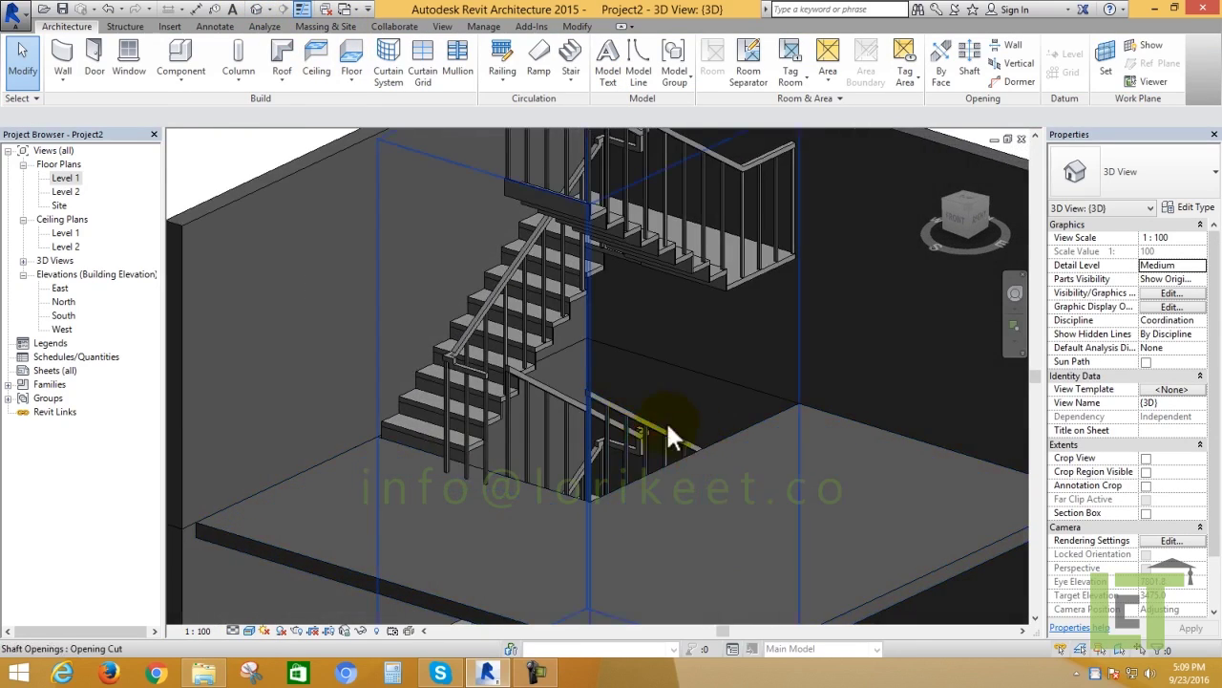
mouse_move(666, 420)
middle_mouse_down("shift")
mouse_move(573, 400)
mouse_move(633, 507)
mouse_move(532, 382)
middle_mouse_up("shift")
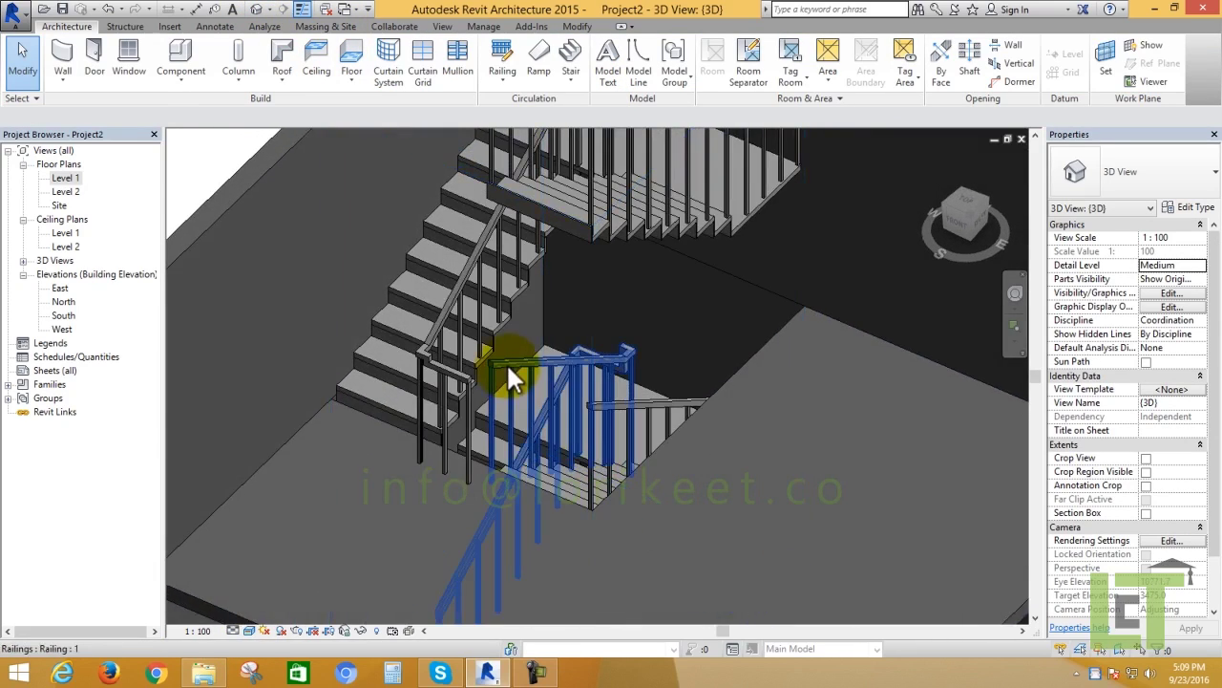
left_click(513, 378)
mouse_move(573, 450)
middle_mouse_down("shift")
mouse_move(659, 485)
mouse_move(717, 420)
mouse_move(691, 477)
mouse_move(622, 510)
mouse_move(579, 465)
mouse_move(650, 506)
mouse_move(567, 423)
middle_mouse_up("shift")
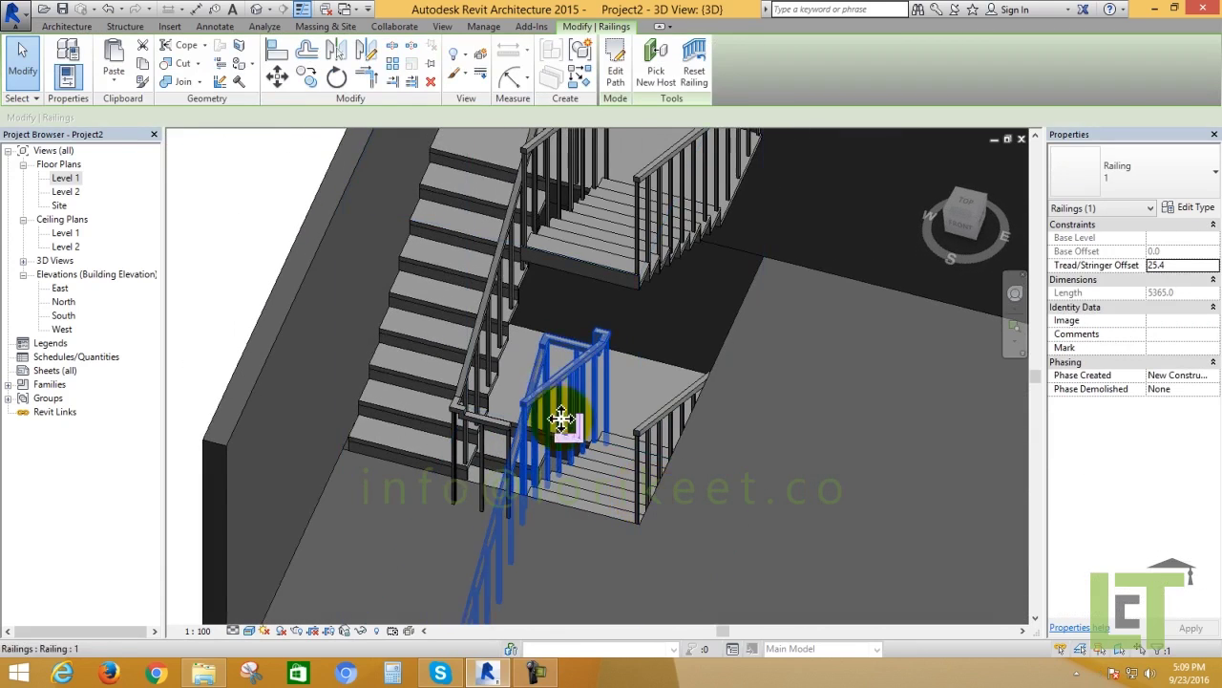
- Edit the lower railing's path in top view and drag its line end downward
left_click(615, 78)
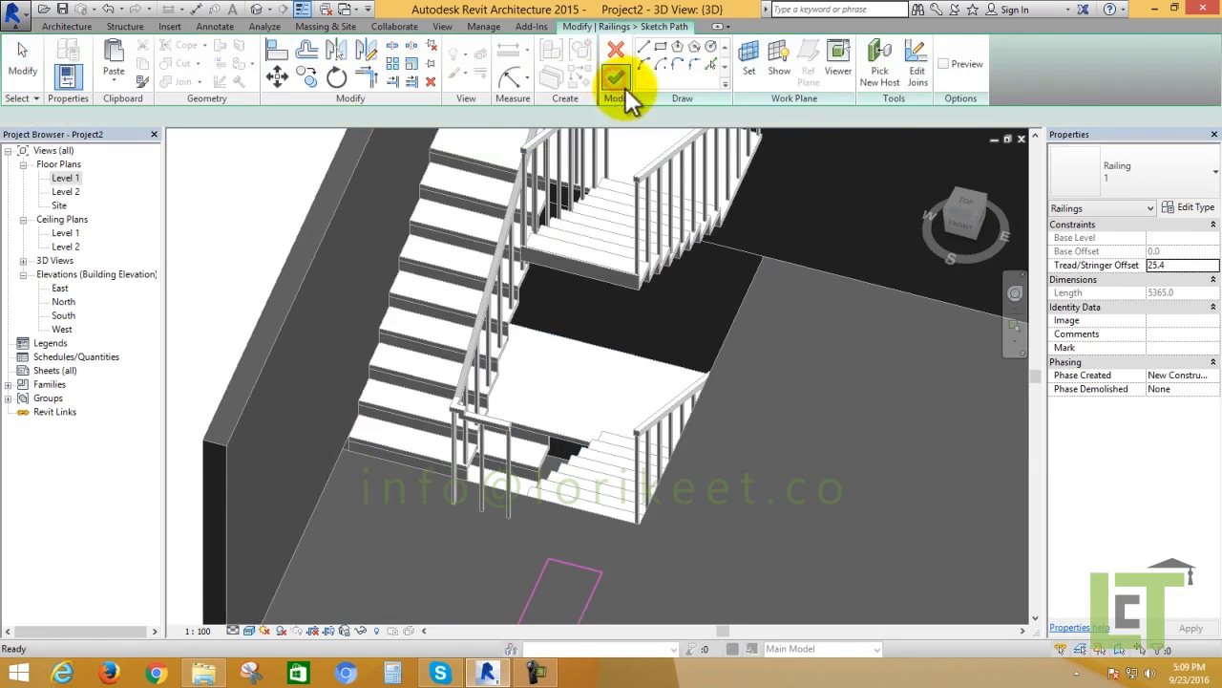
left_click(963, 205)
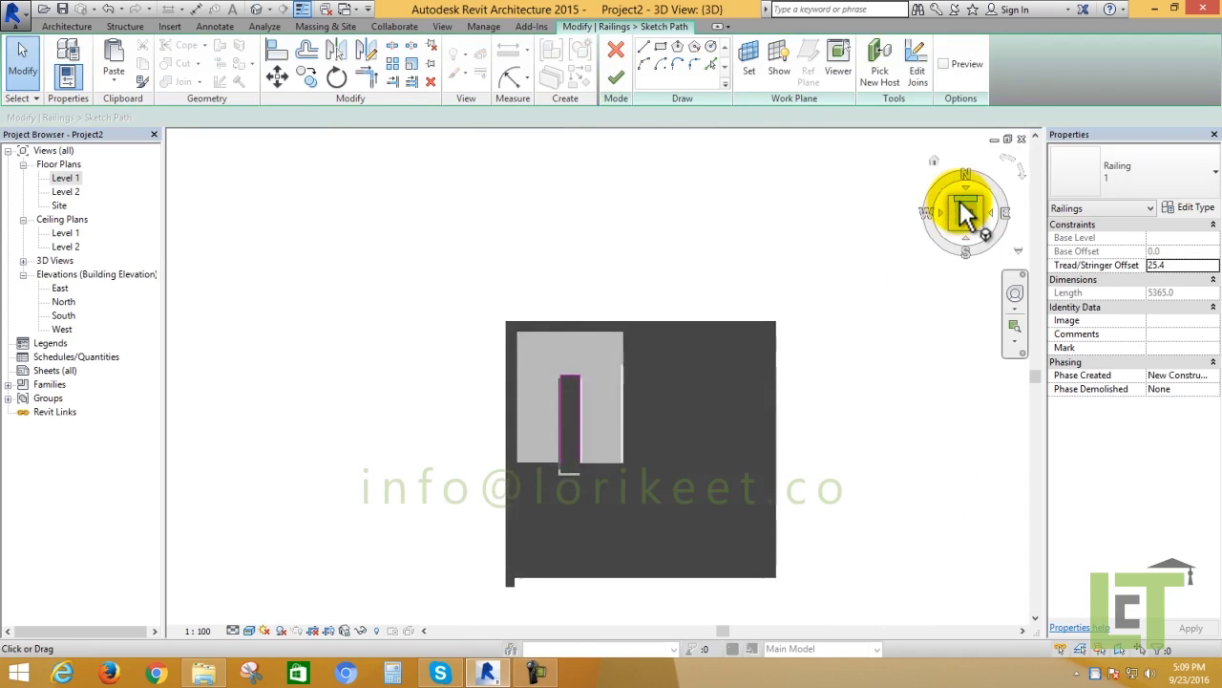
scroll(528, 377, "up", 2)
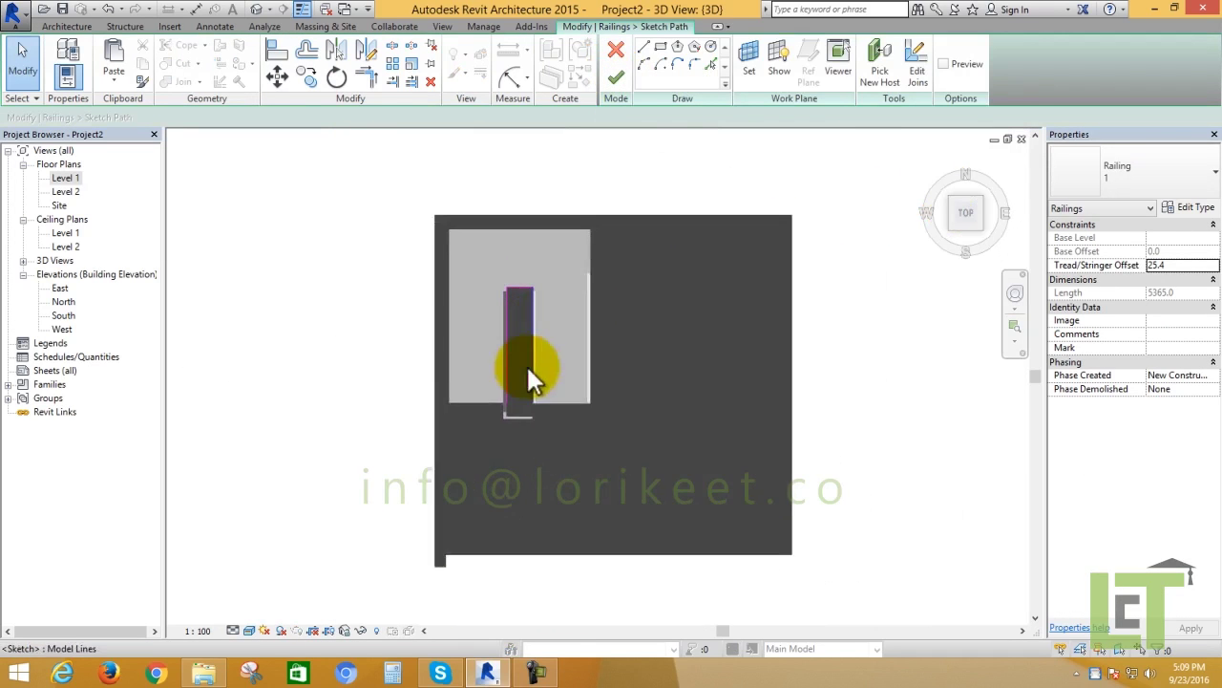
scroll(517, 433, "up", 3)
scroll(516, 432, "up", 2)
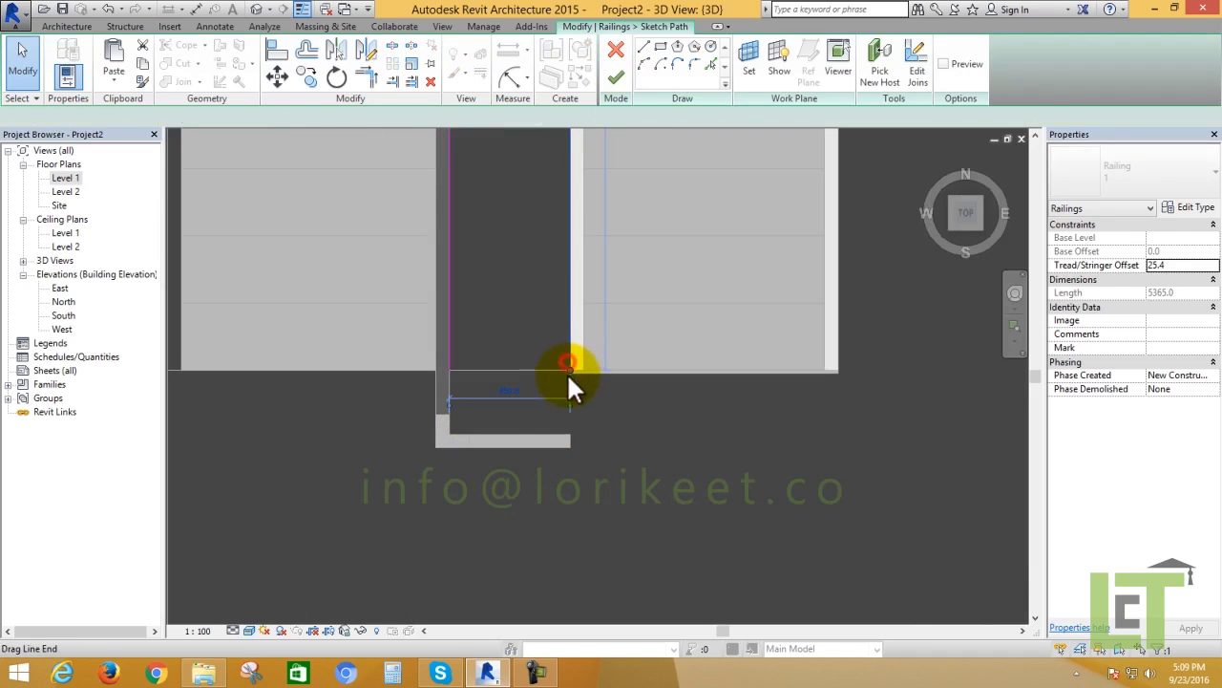
left_click_drag(568, 378, 583, 447)
scroll(565, 439, "up", 2)
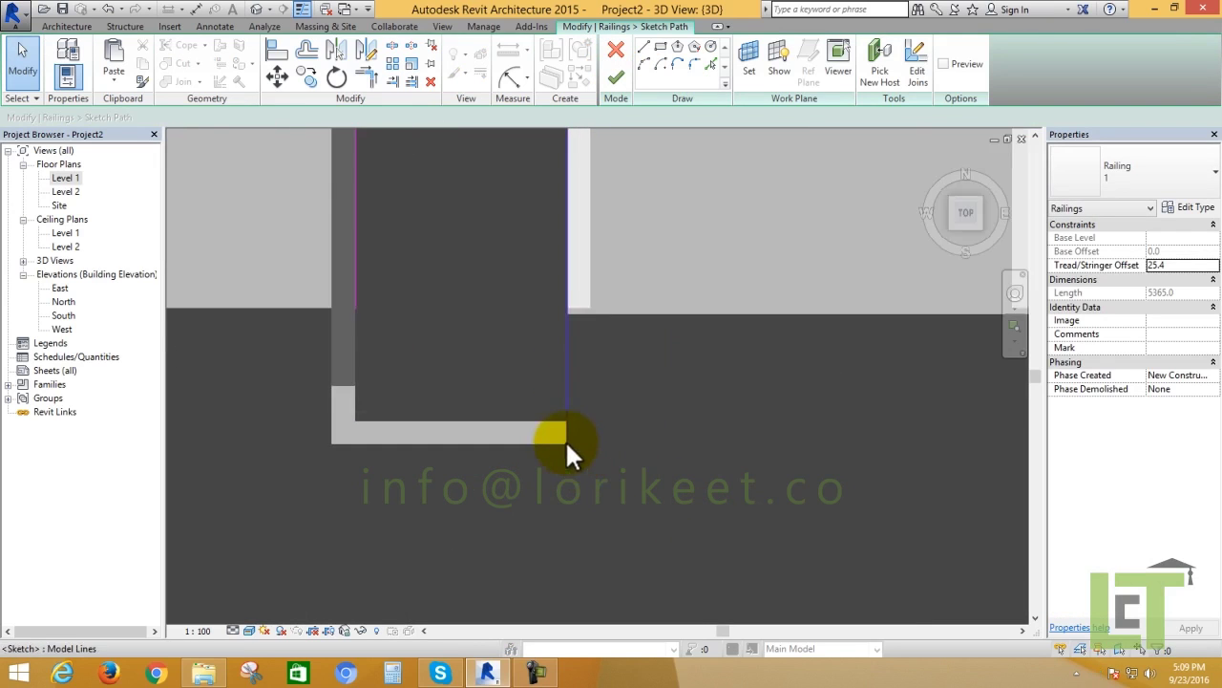
scroll(571, 421, "up", 1)
scroll(568, 458, "down", 2)
scroll(567, 482, "down", 2)
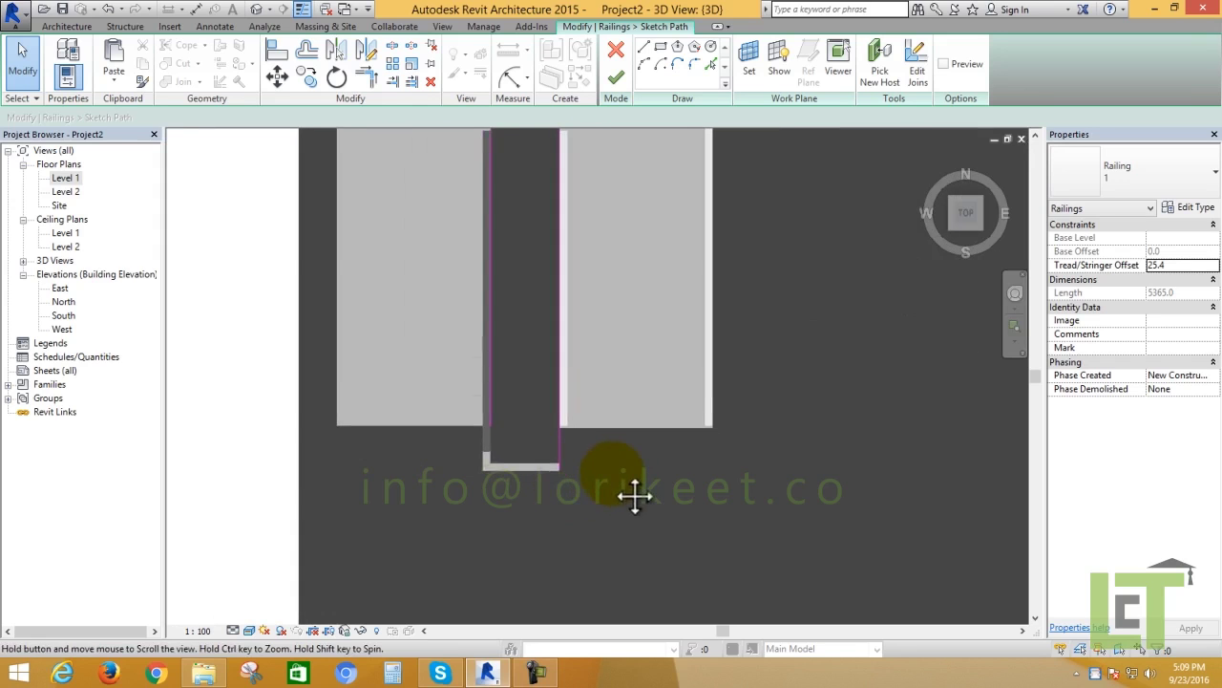
scroll(633, 493, "up", 1)
scroll(554, 431, "up", 1)
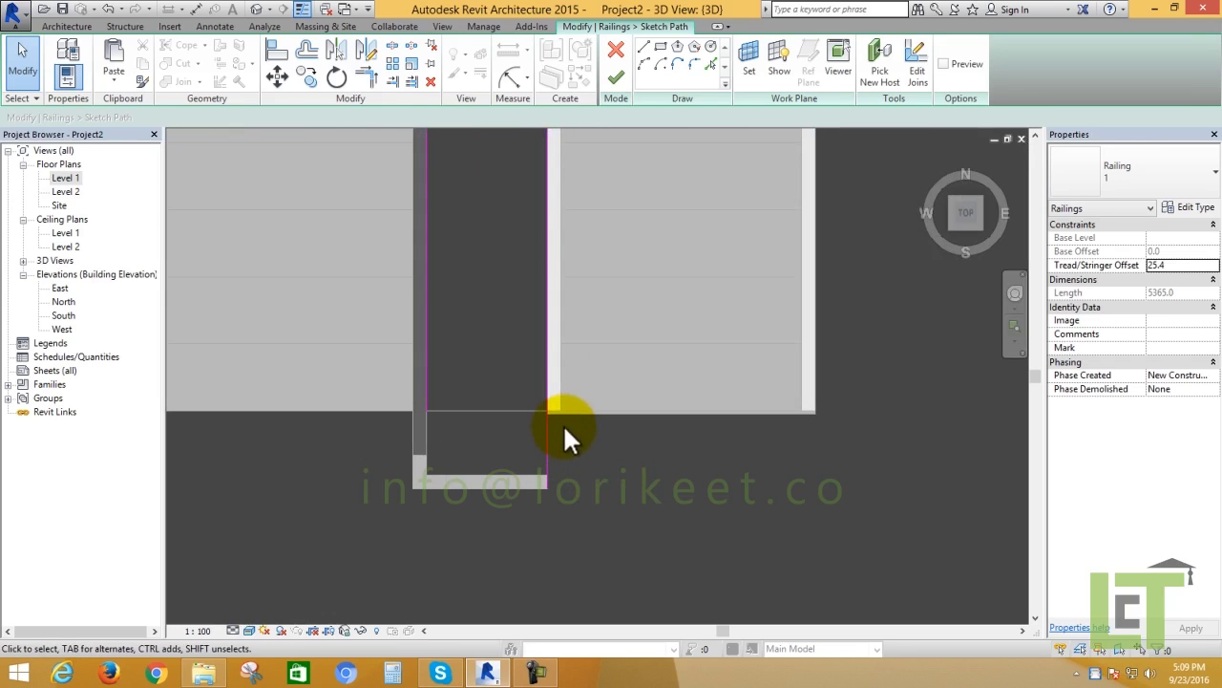
- Try the Split Element tool (SL) and cancel it without splitting any line
key("s")
key("l")
scroll(559, 411, "up", 2)
scroll(552, 413, "up", 1)
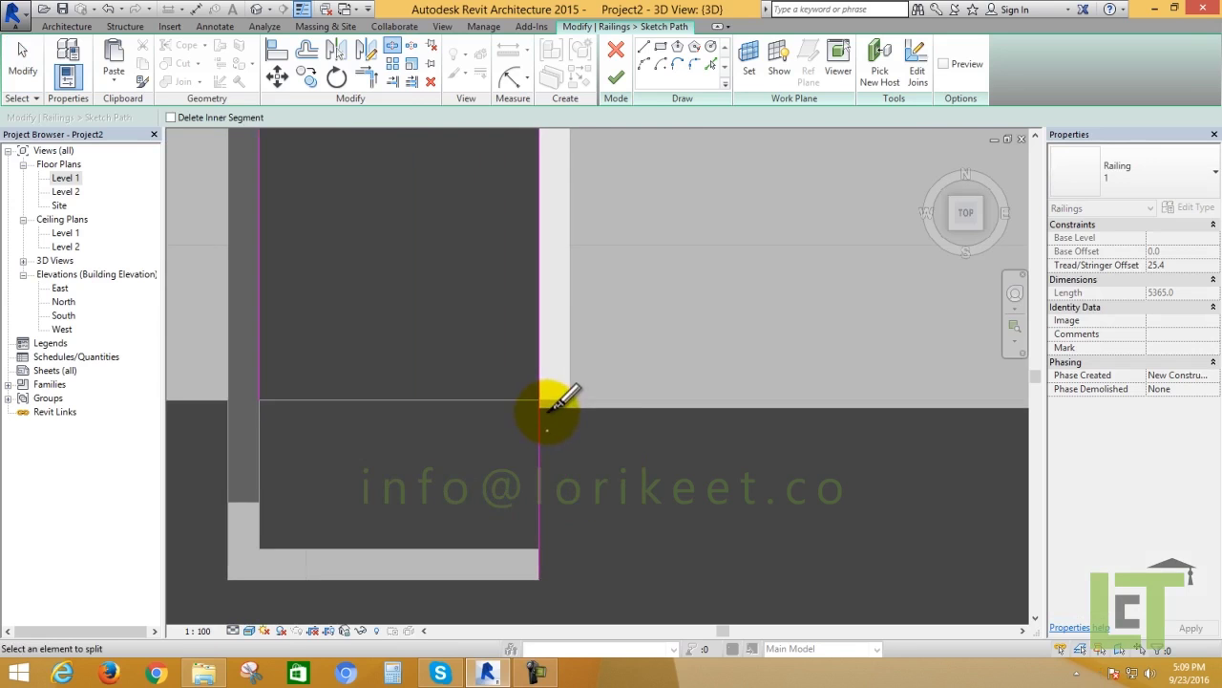
scroll(549, 406, "up", 1)
scroll(546, 395, "up", 1)
scroll(540, 382, "up", 1)
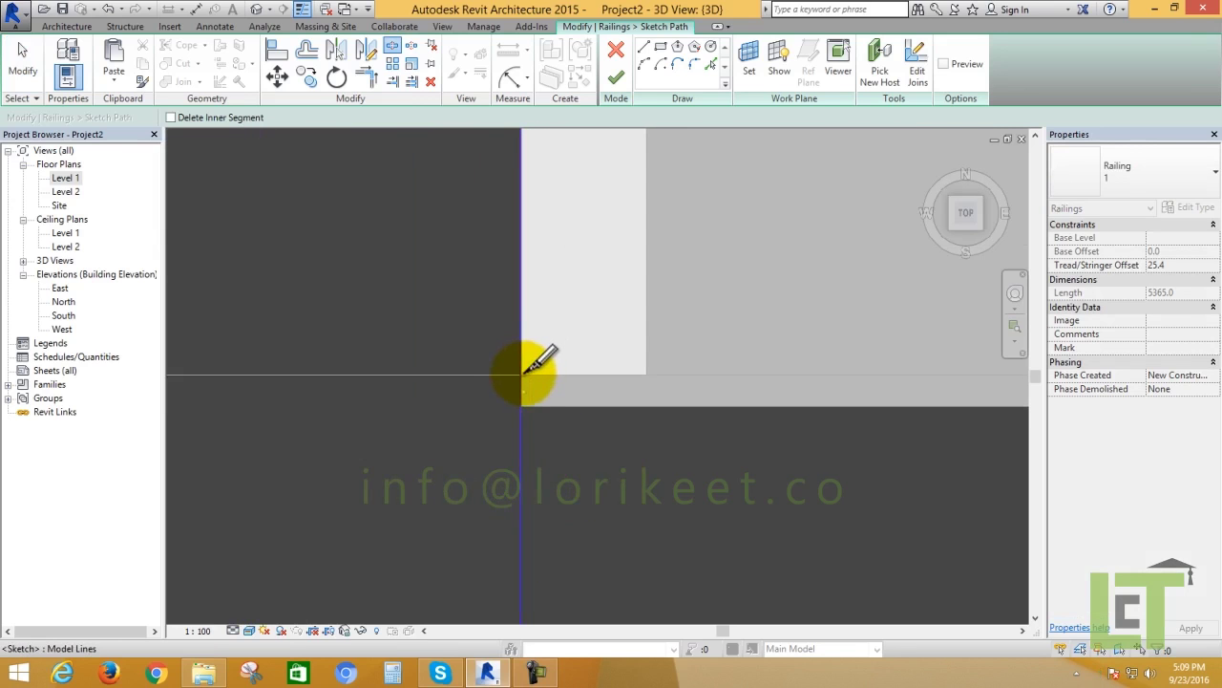
scroll(545, 410, "down", 1)
scroll(554, 410, "down", 2)
scroll(560, 410, "down", 2)
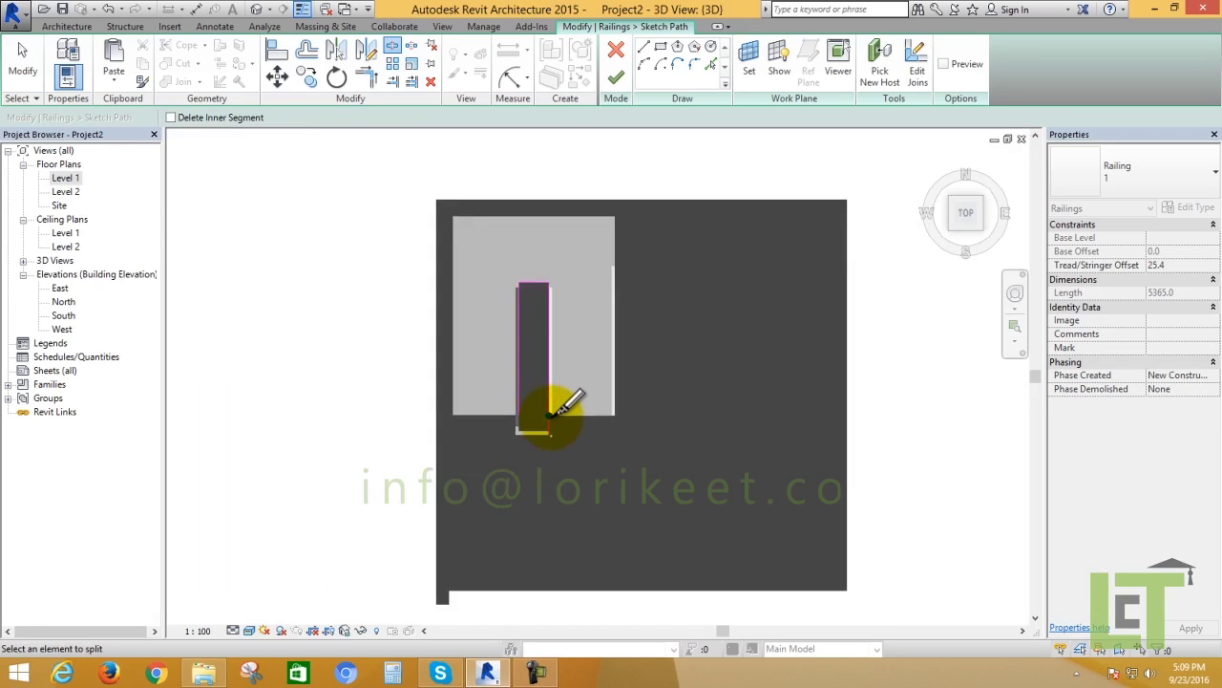
scroll(560, 413, "down", 1)
right_click(377, 270)
left_click(418, 277)
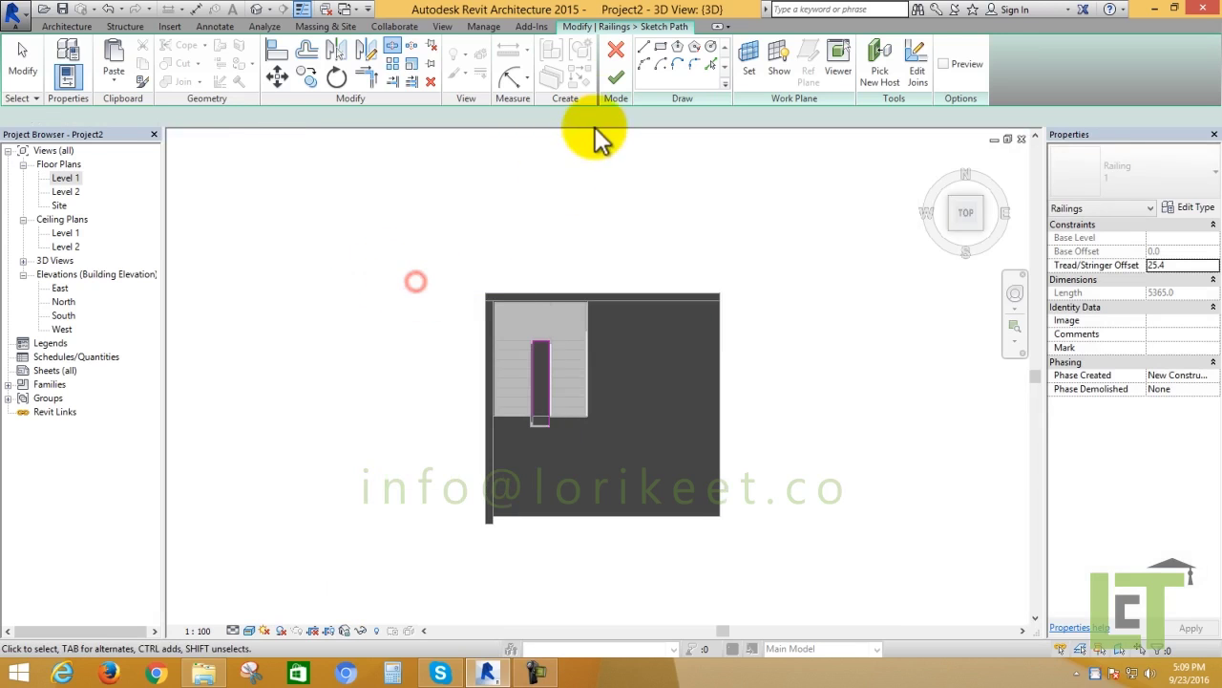
- Finish the path edit, lengthening the lower-flight railing to 6157.1
left_click(619, 76)
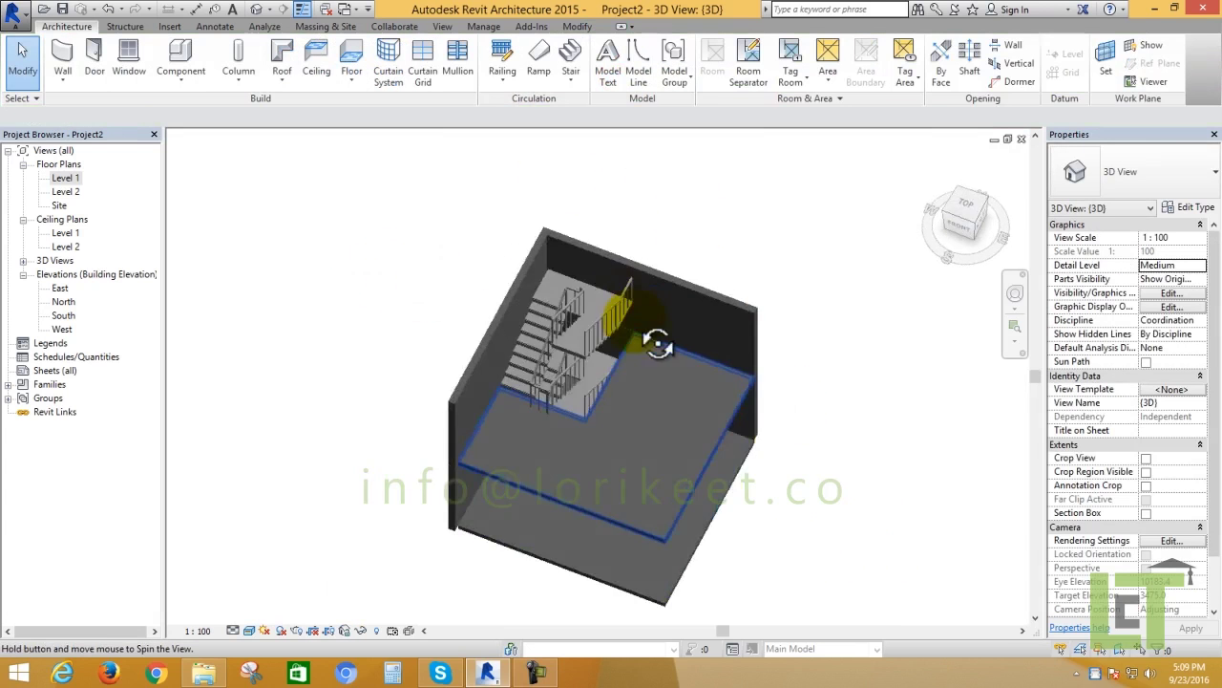
scroll(578, 430, "up", 3)
scroll(732, 553, "up", 2)
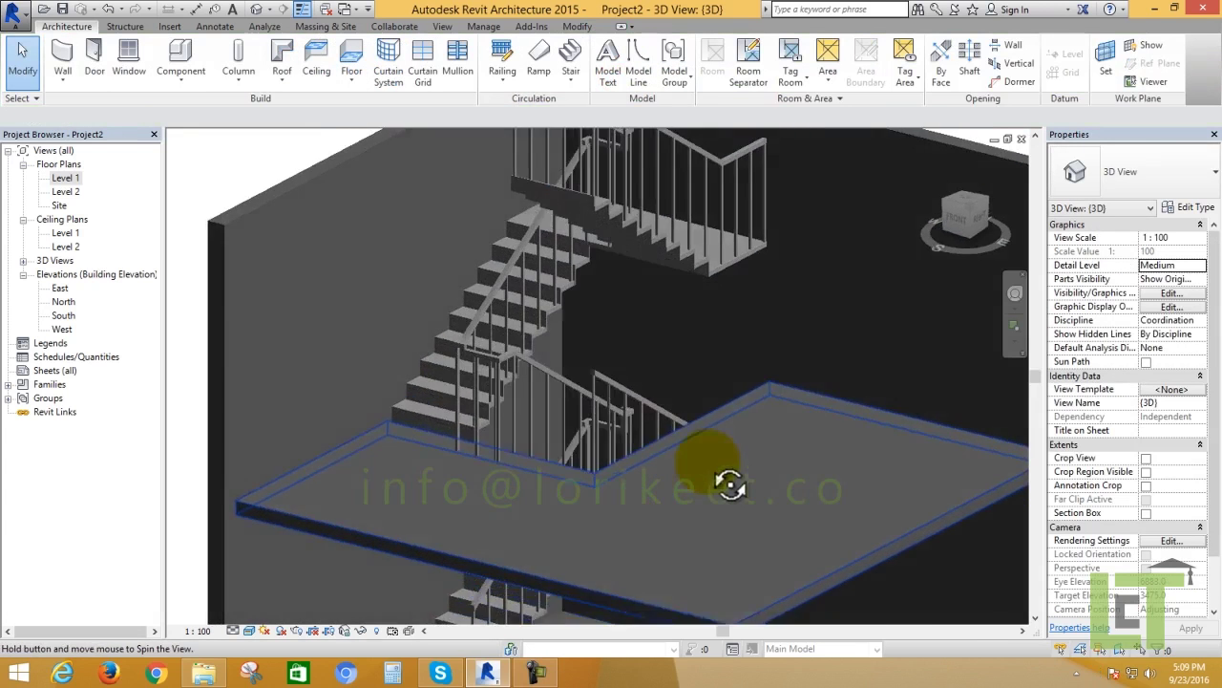
- Orbit and zoom to the landing and select the edited railing again
mouse_move(731, 554)
middle_mouse_down("shift")
mouse_move(741, 448)
mouse_move(703, 510)
mouse_move(655, 551)
mouse_move(562, 520)
mouse_move(633, 507)
mouse_move(704, 518)
mouse_move(720, 508)
mouse_move(740, 542)
middle_mouse_up("shift")
scroll(422, 345, "up", 2)
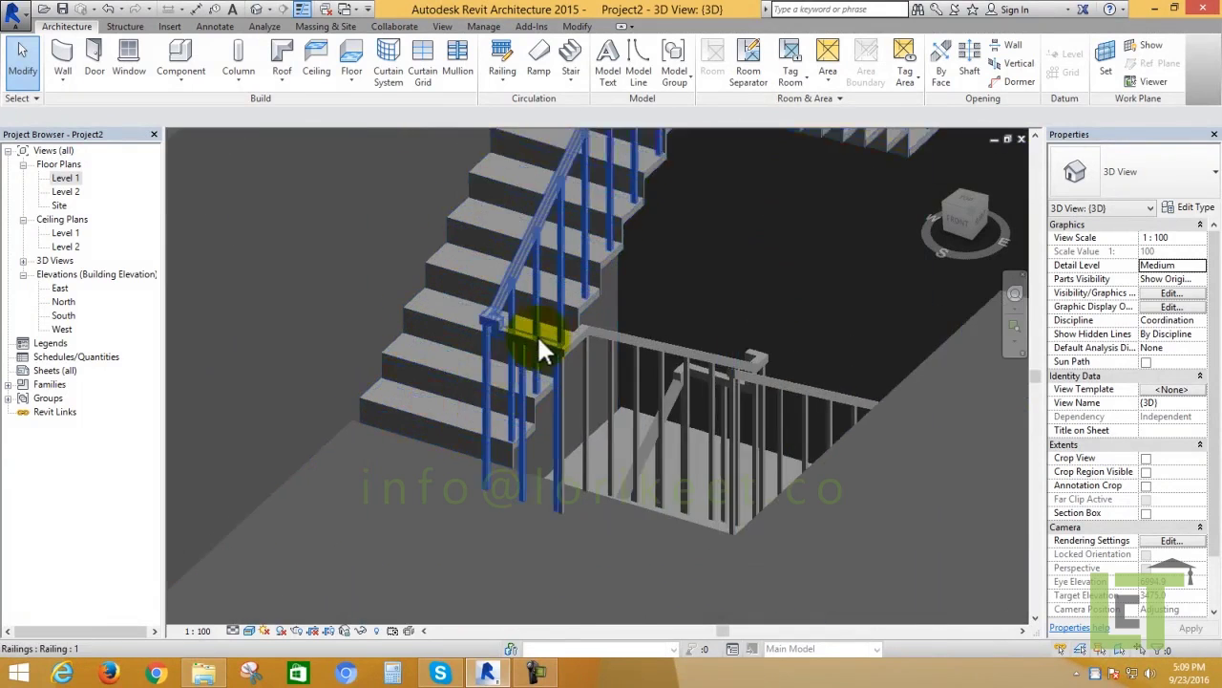
scroll(540, 333, "up", 2)
middle_click_drag(543, 334, 438, 307, "shift")
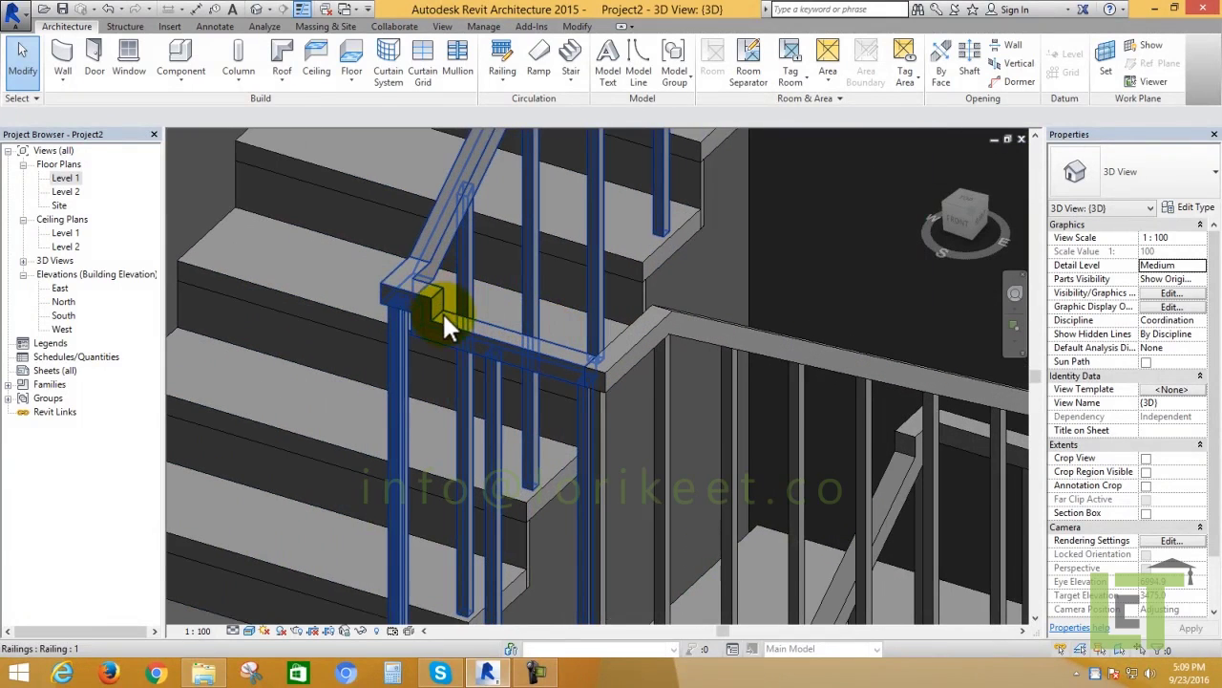
left_click(446, 319)
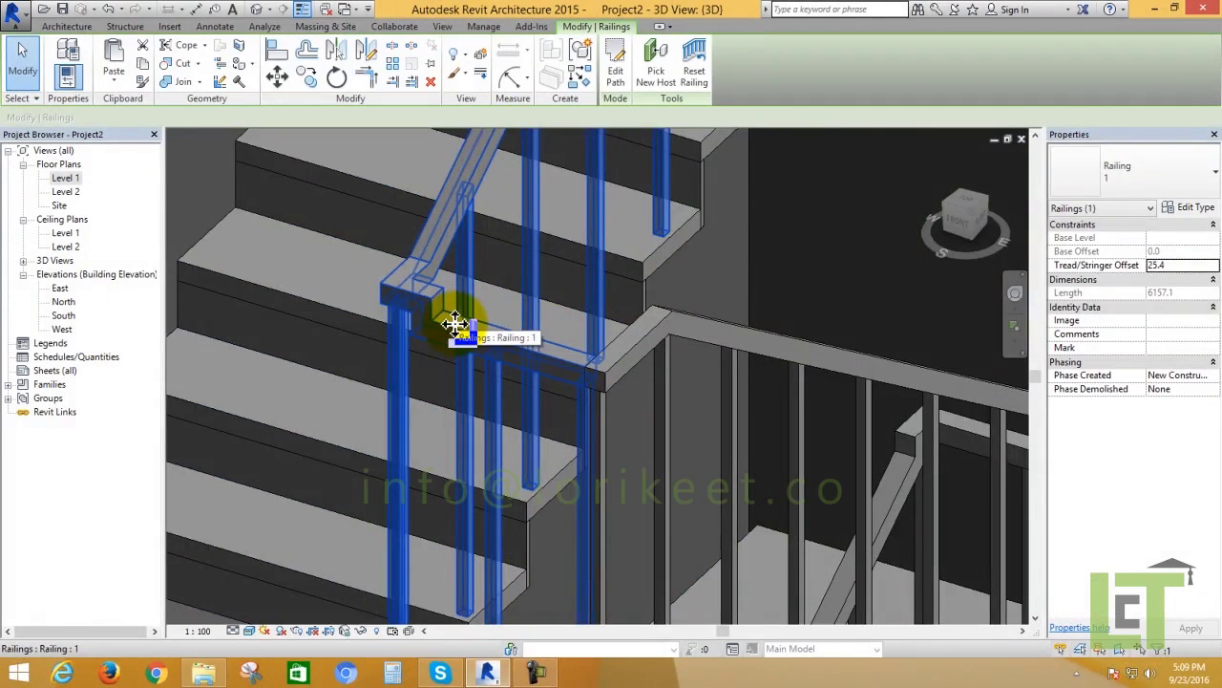
- In railing type 1's properties, set Use Landing Height Adjustment to Yes with a 40 adjustment
left_click(1194, 207)
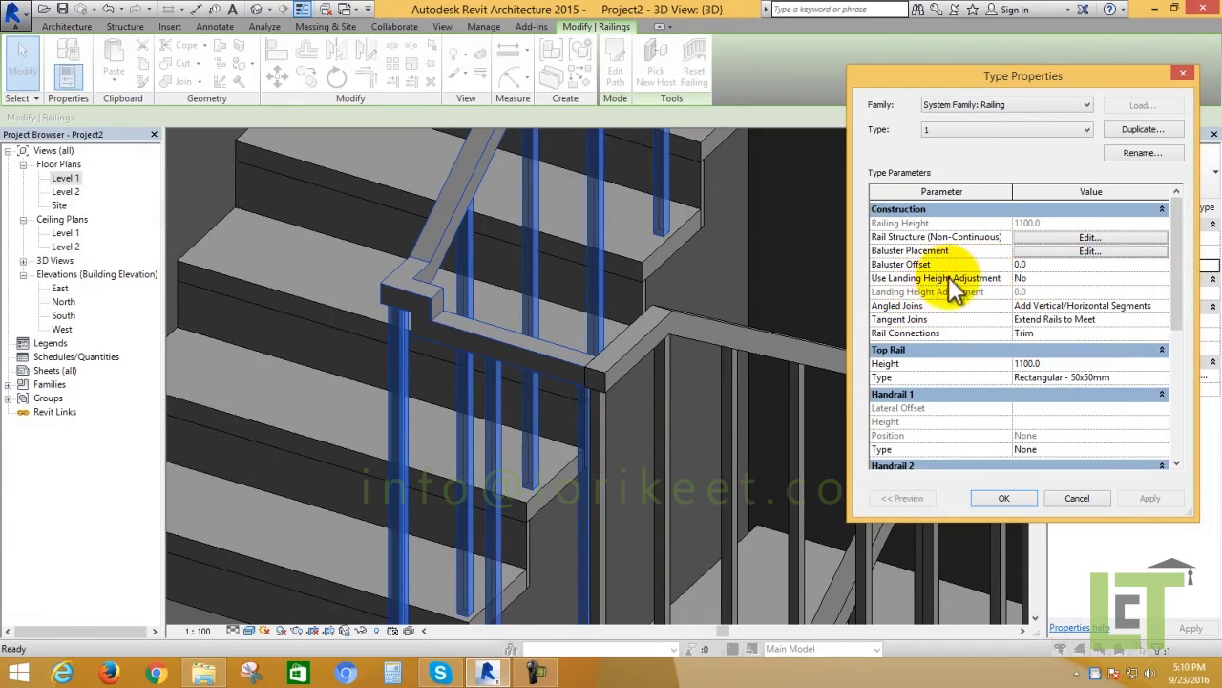
left_click(1040, 280)
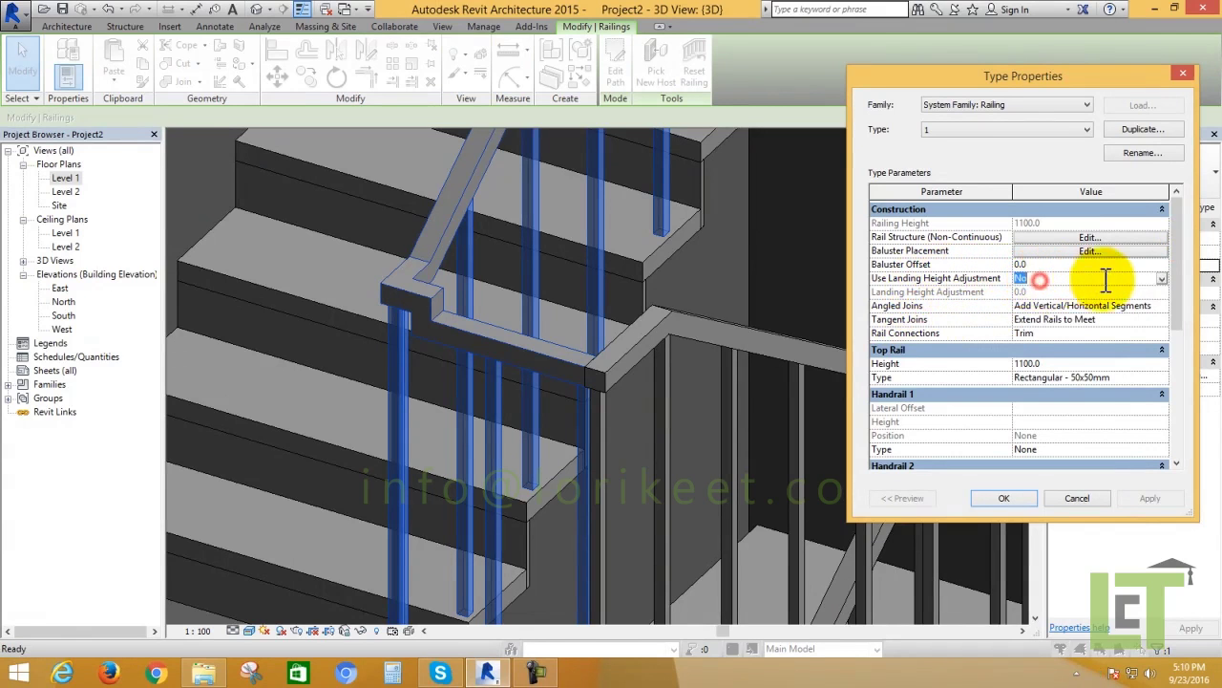
left_click(1163, 278)
left_click(1027, 303)
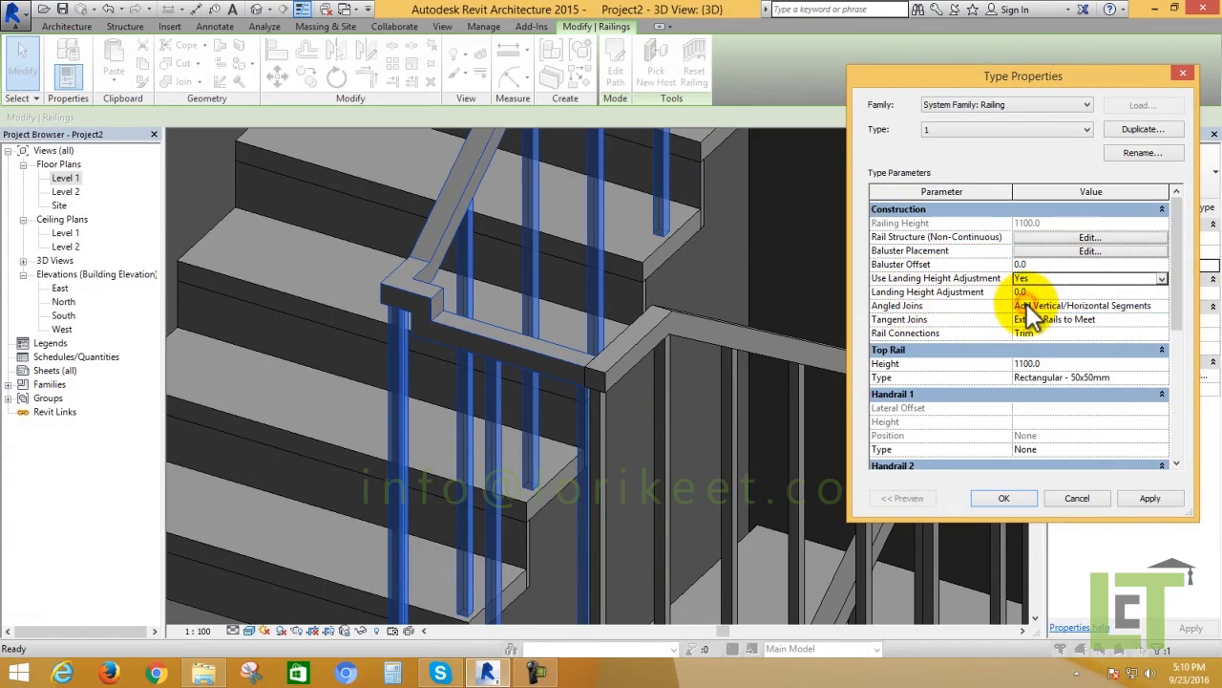
left_click(1018, 291)
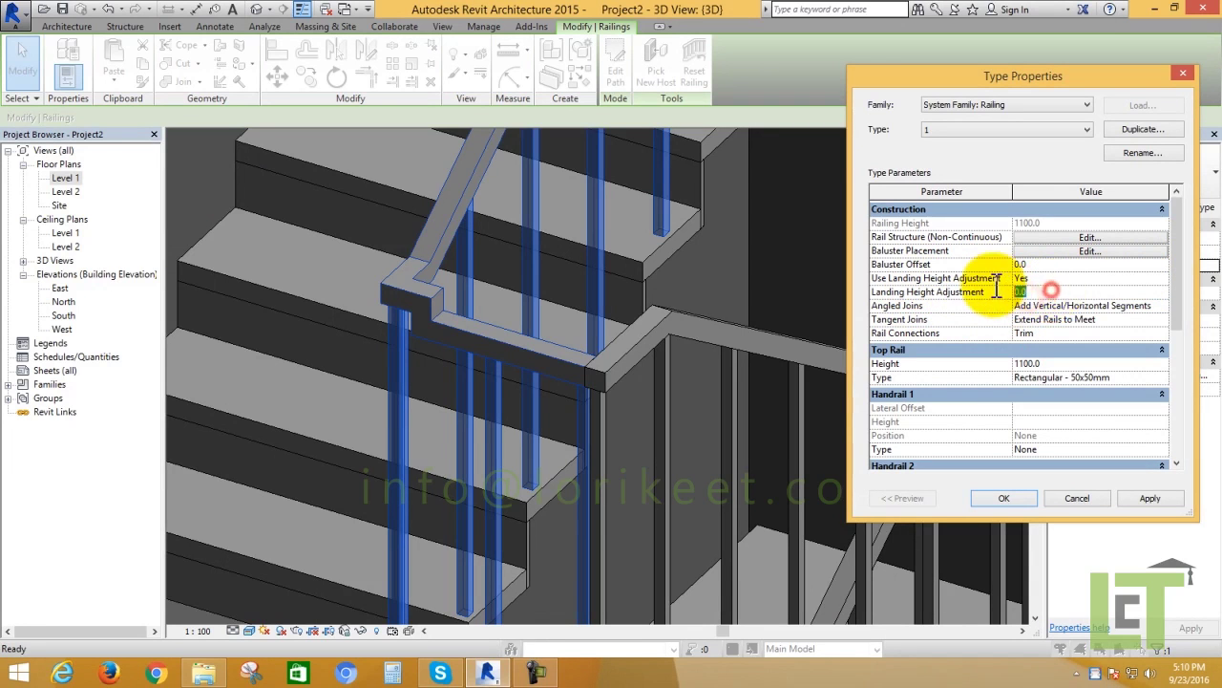
type("4")
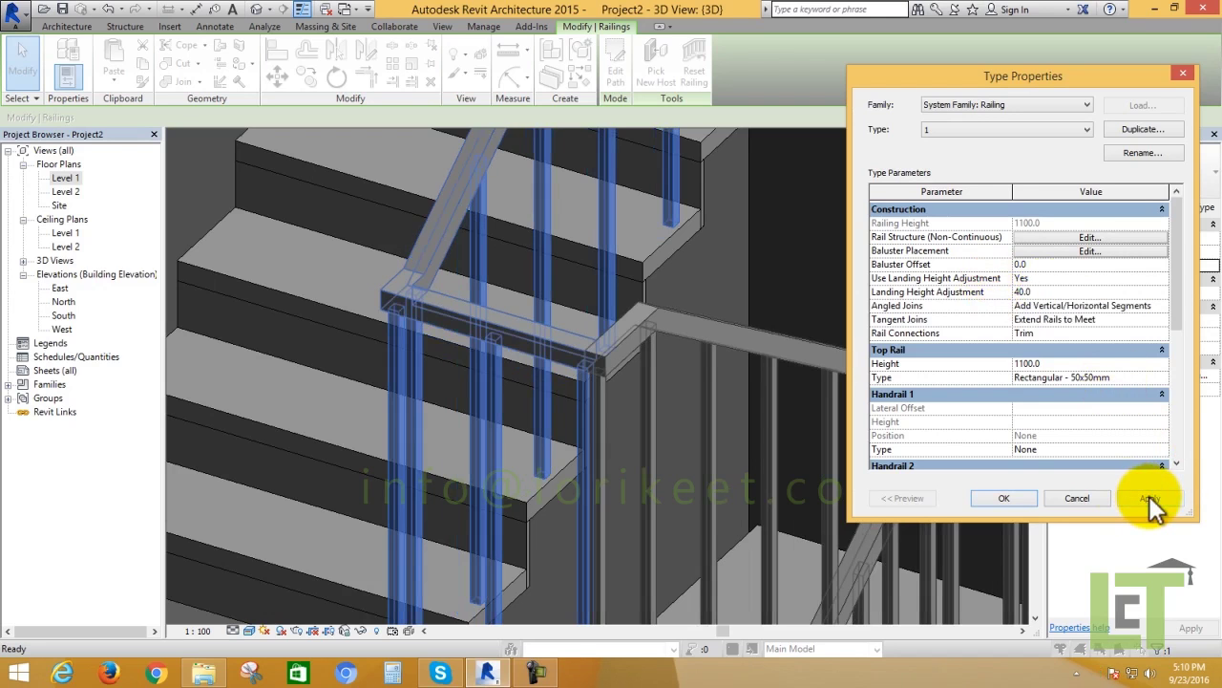
- Accept the railing type changes and clear the railing selection
left_click(1026, 499)
scroll(830, 455, "down", 3)
scroll(814, 450, "down", 2)
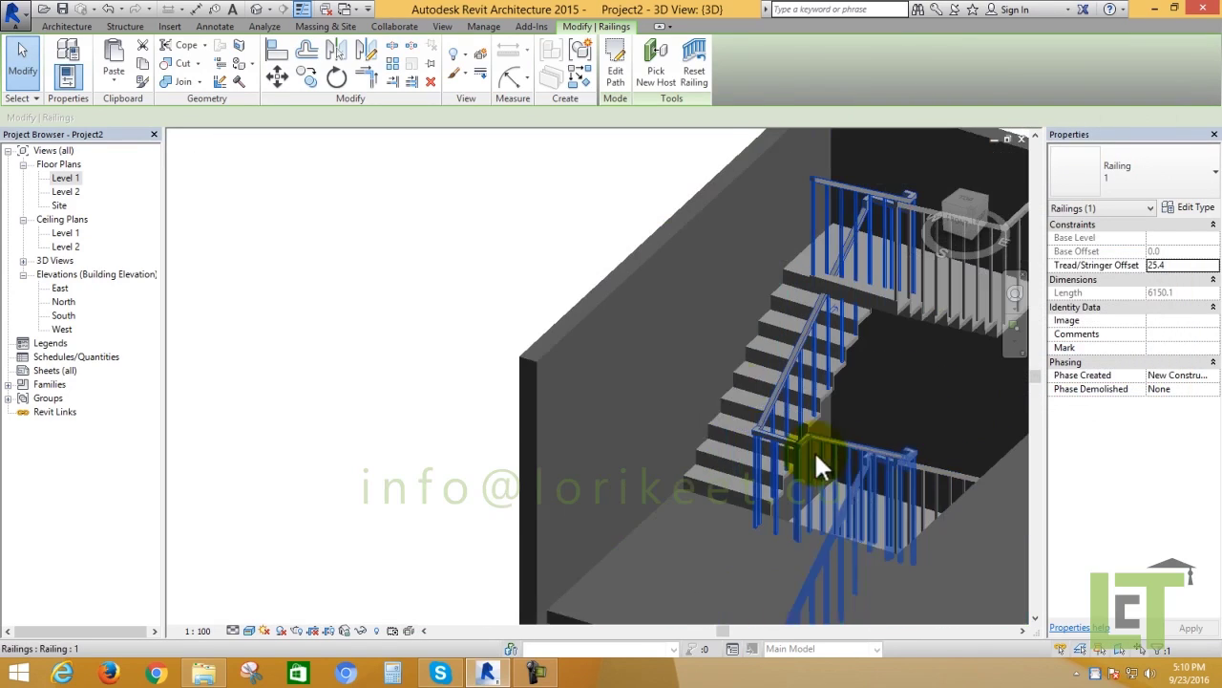
left_click(500, 235)
- Orbit the 3D view to inspect the railings around the landings and shaft opening
mouse_move(252, 182)
middle_mouse_down("shift")
mouse_move(729, 437)
mouse_move(516, 368)
middle_mouse_up("shift")
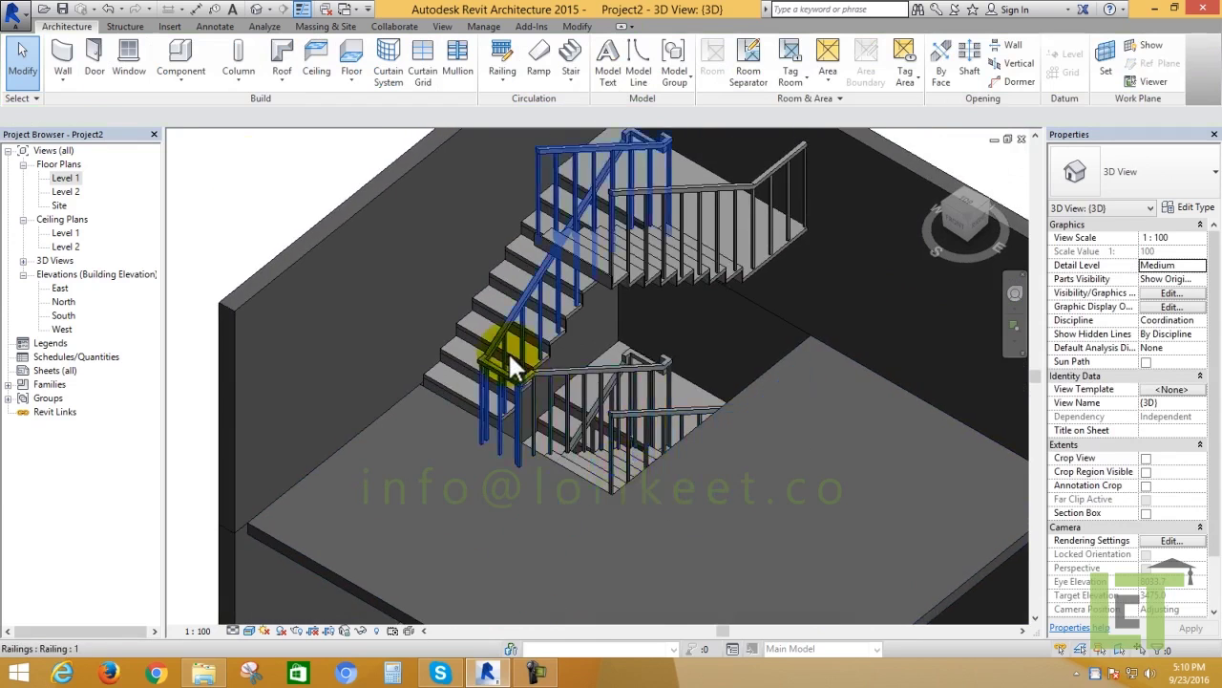
scroll(511, 365, "up", 3)
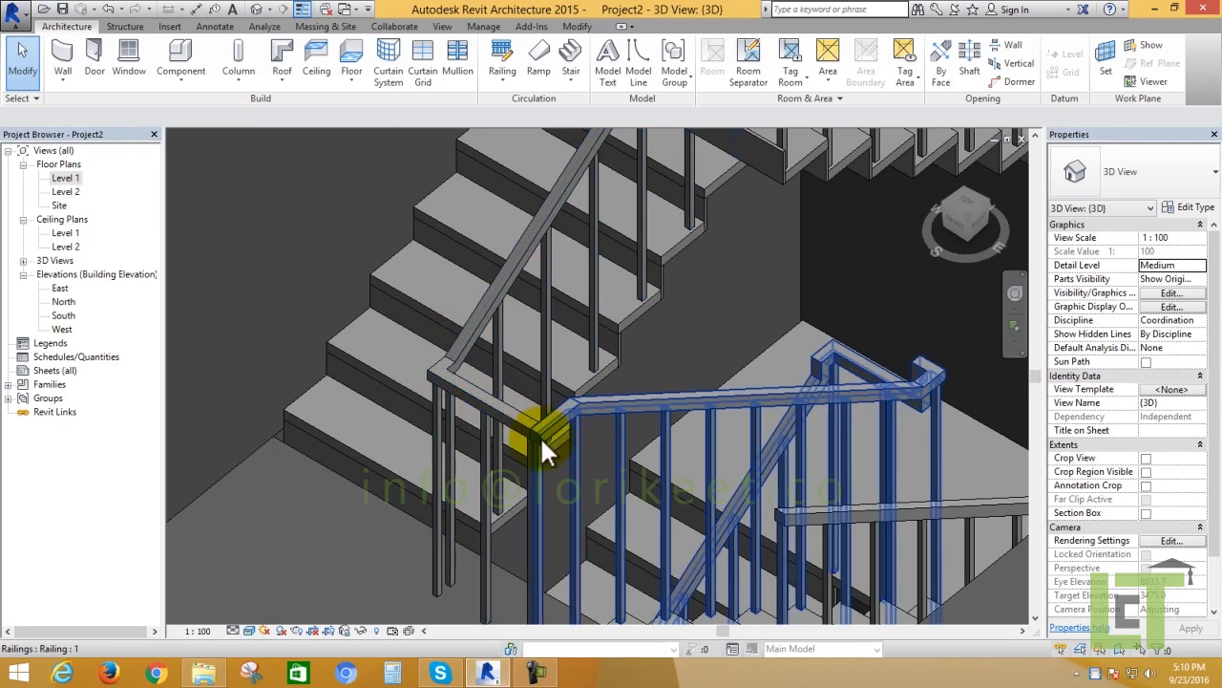
scroll(619, 401, "down", 3)
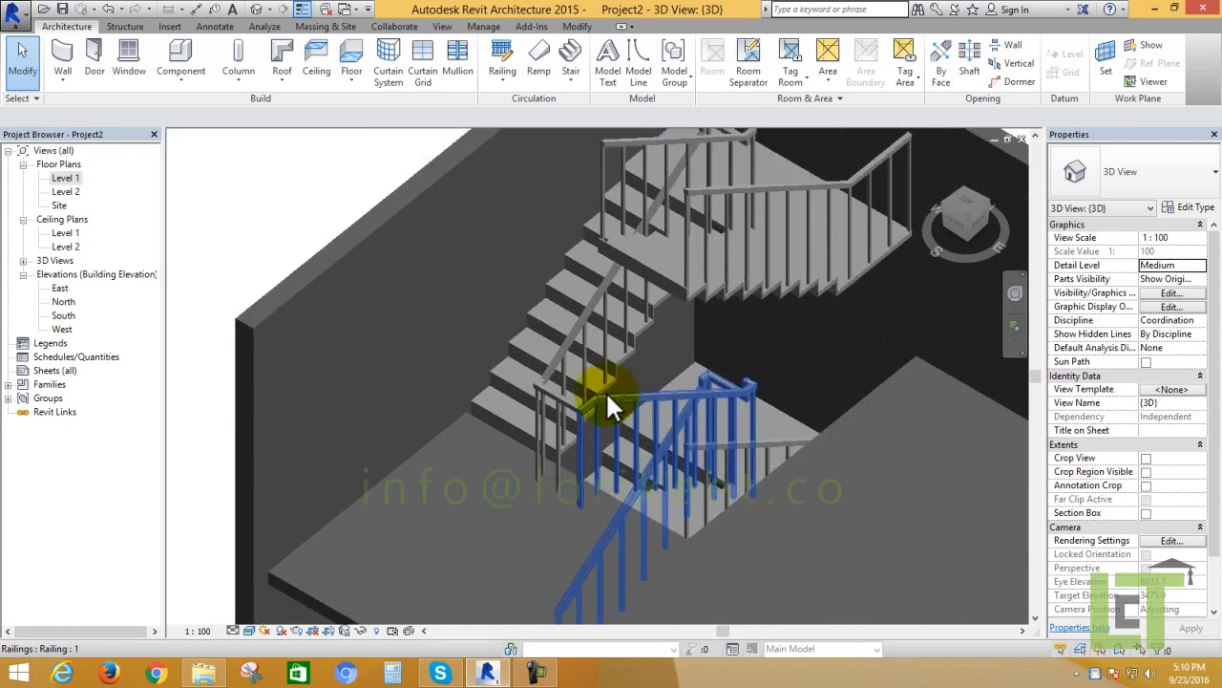
mouse_move(606, 404)
middle_mouse_down("shift")
mouse_move(891, 485)
mouse_move(819, 532)
mouse_move(800, 505)
middle_mouse_up("shift")
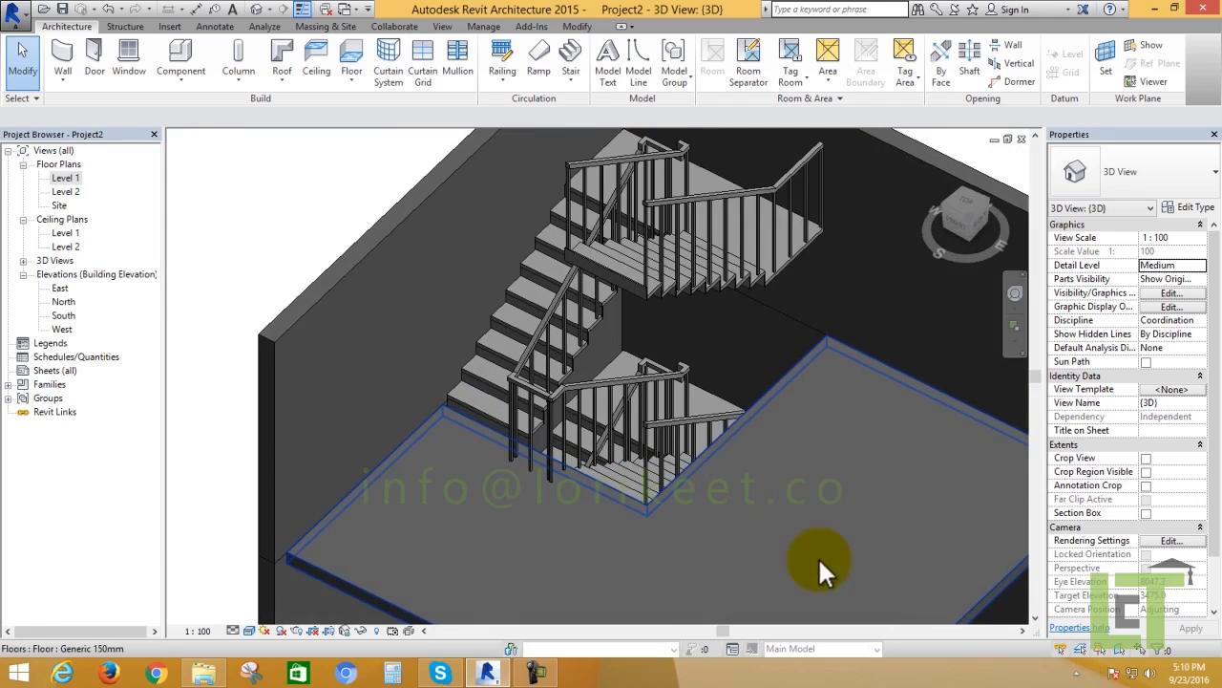
left_click(535, 673)
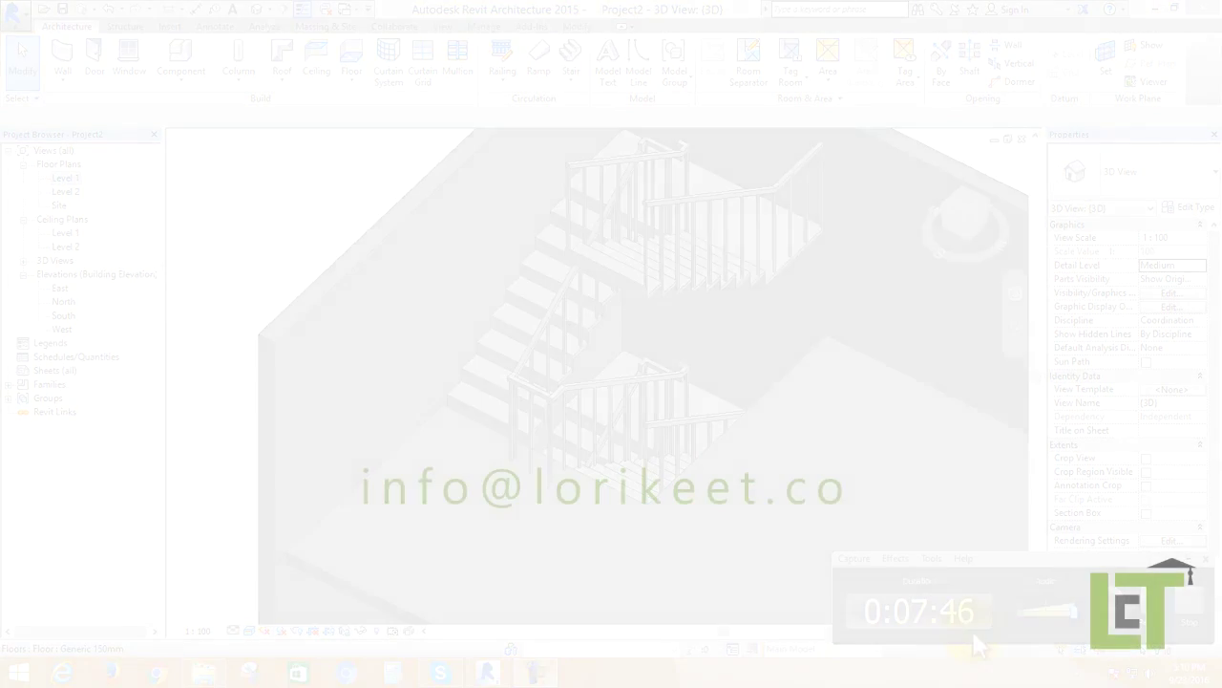